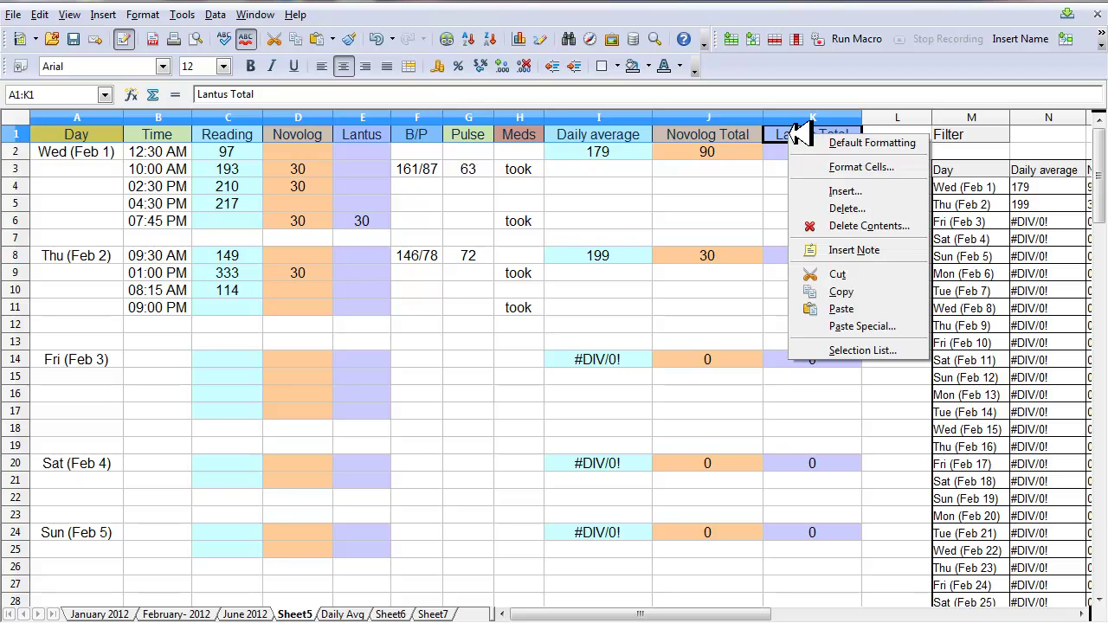
Copy the header row A1:K1 from Sheet5 and paste it into Sheet7 starting at cell A1
click(826, 292)
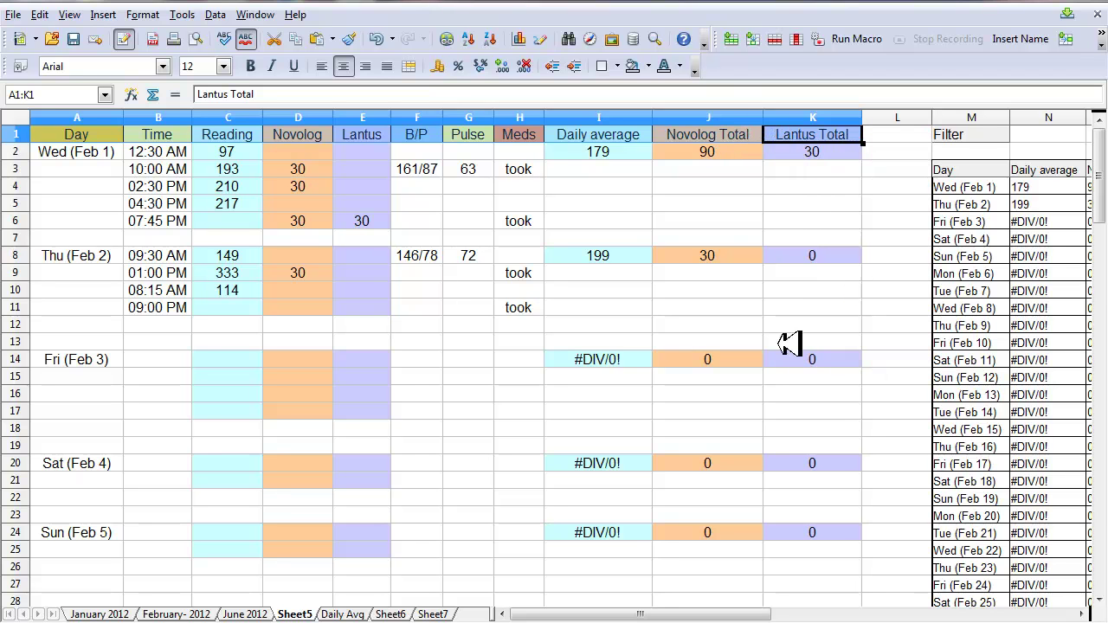
click(445, 611)
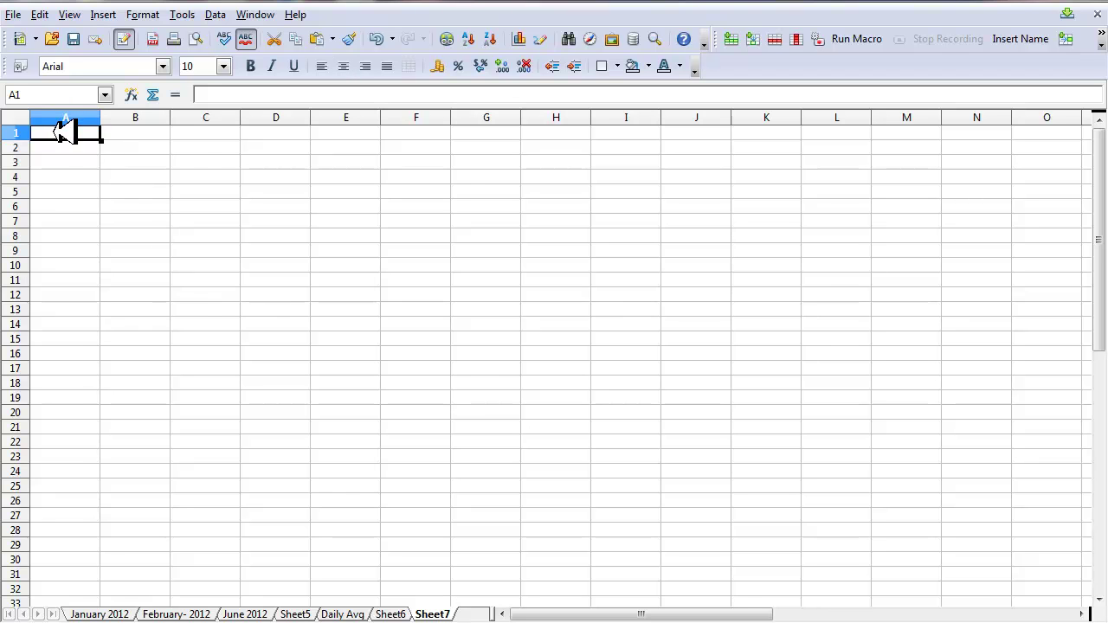
right_click(65, 132)
click(154, 304)
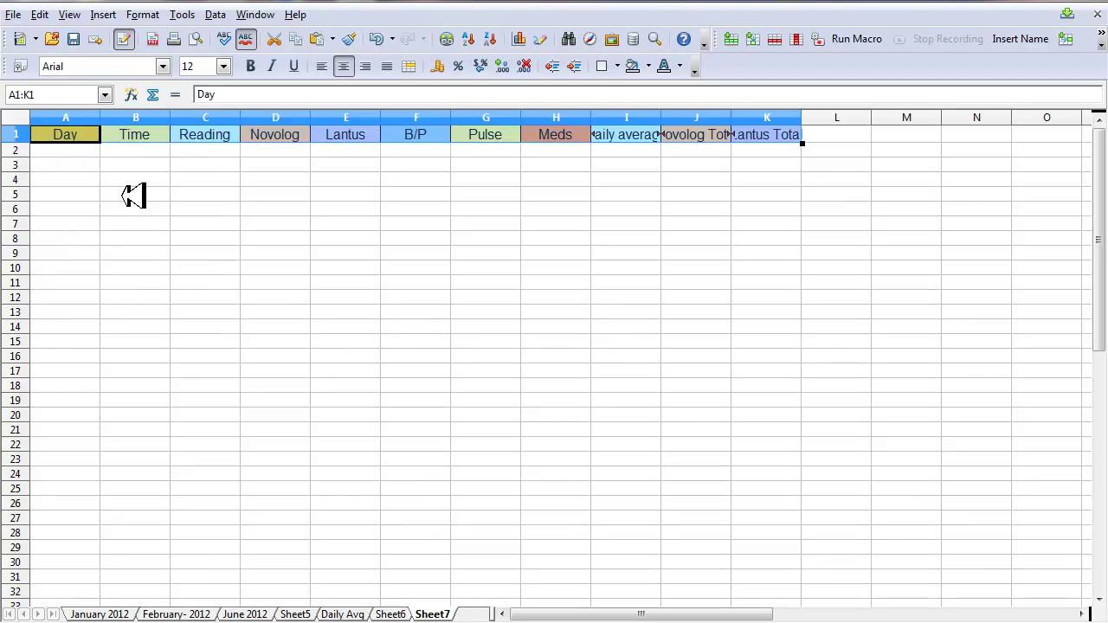
click(97, 167)
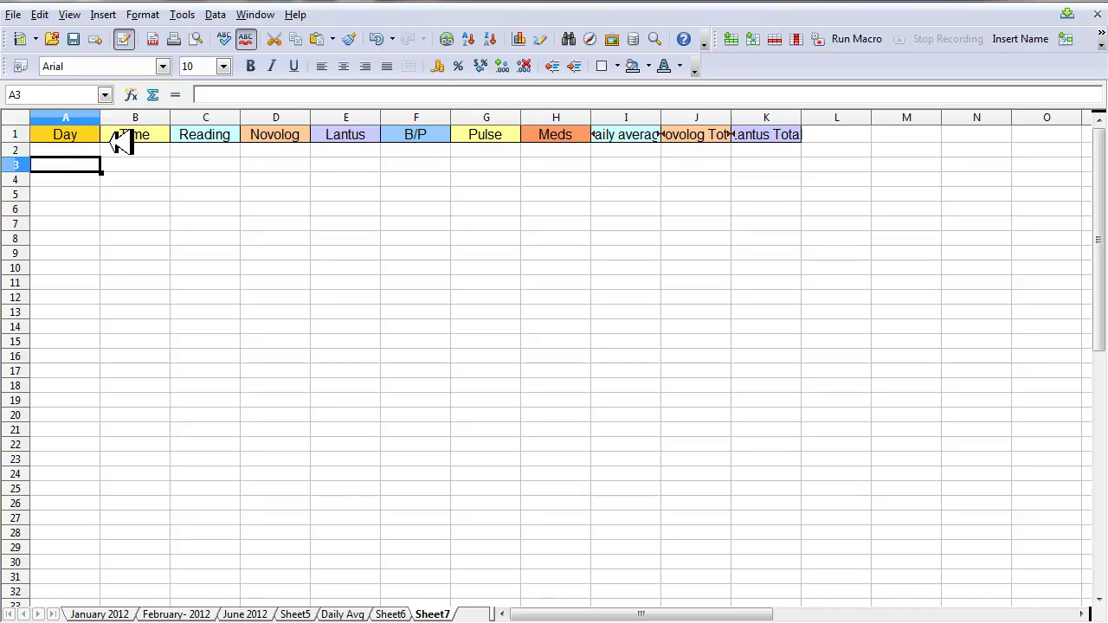
Fit the widths of all columns on Sheet7 to their header text
click(97, 136)
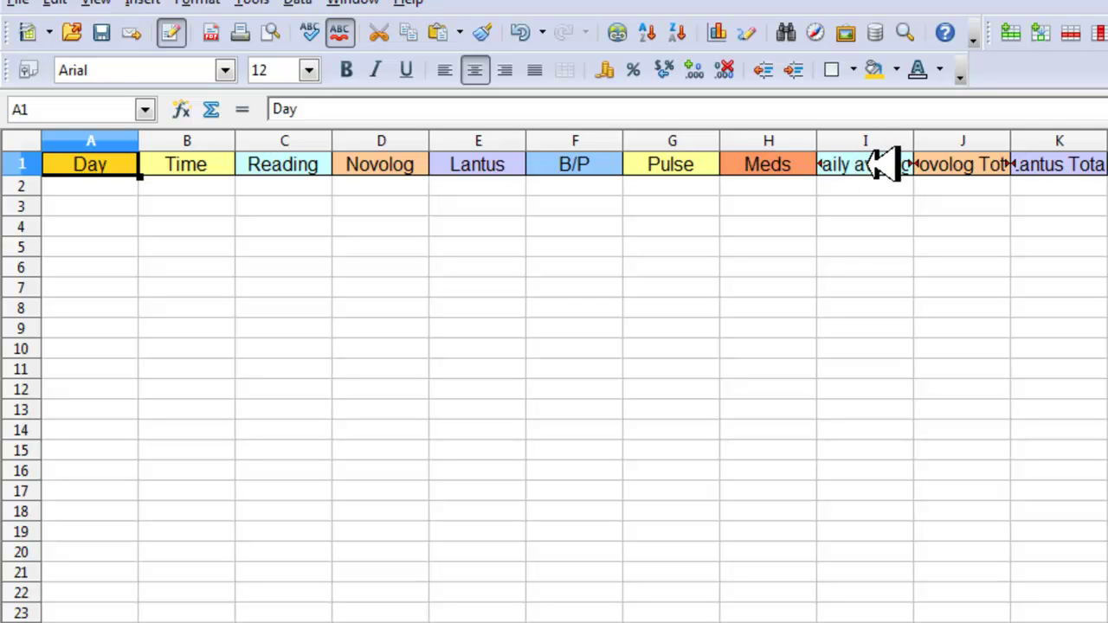
double_click(831, 141)
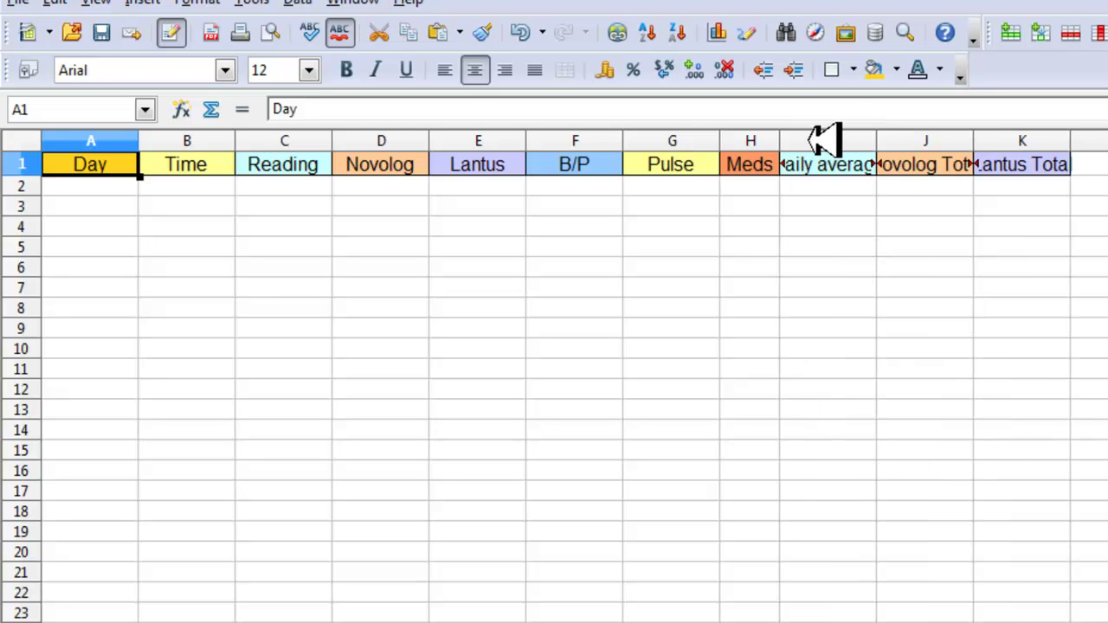
double_click(876, 140)
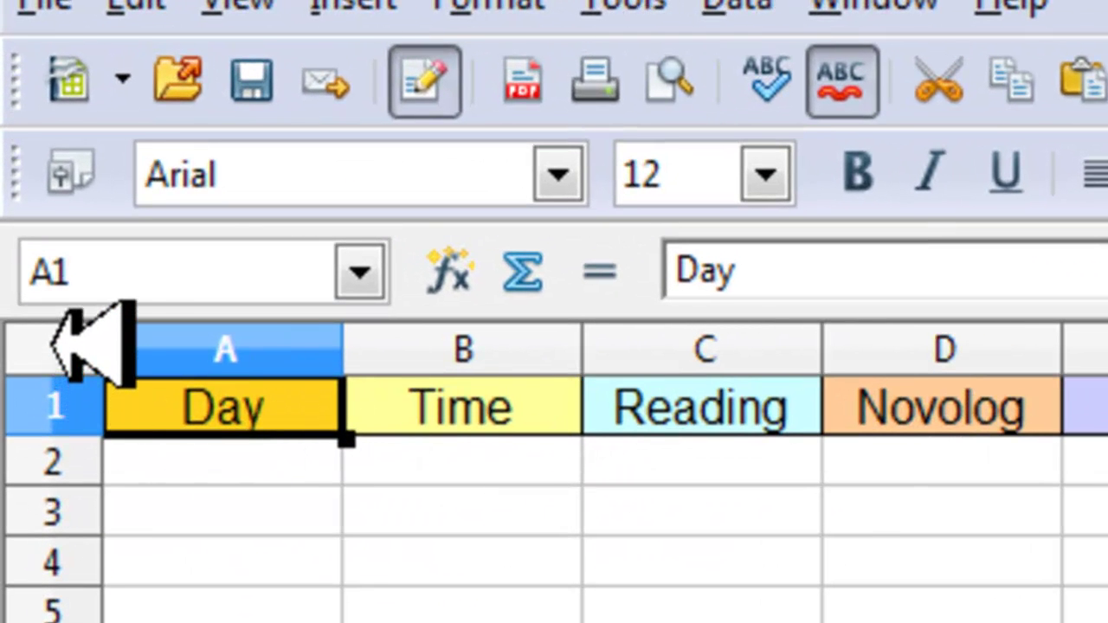
click(52, 343)
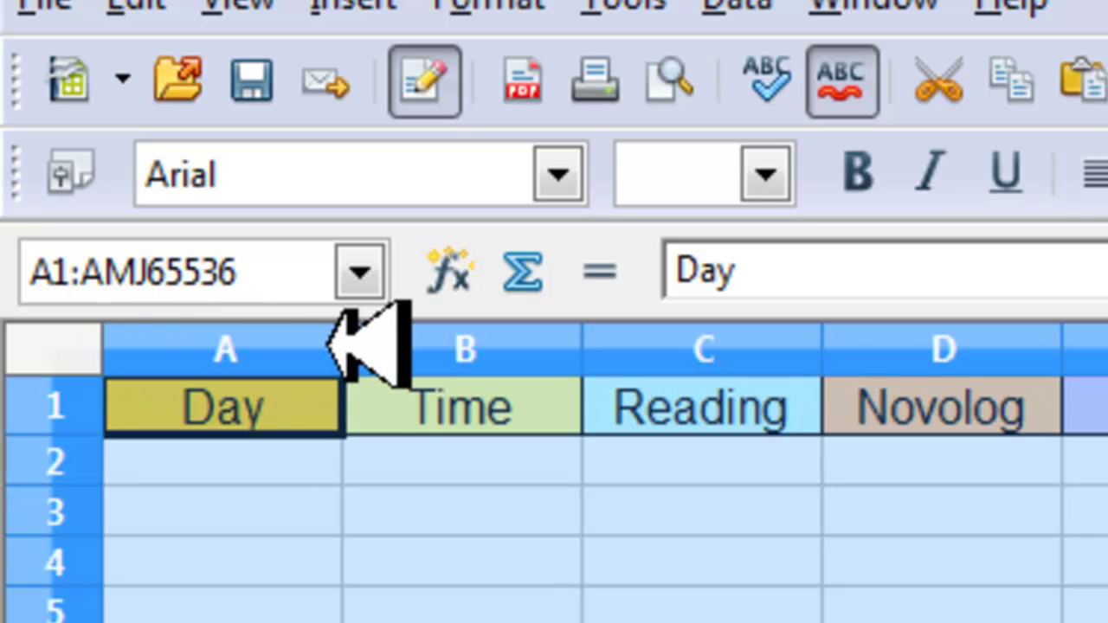
double_click(377, 346)
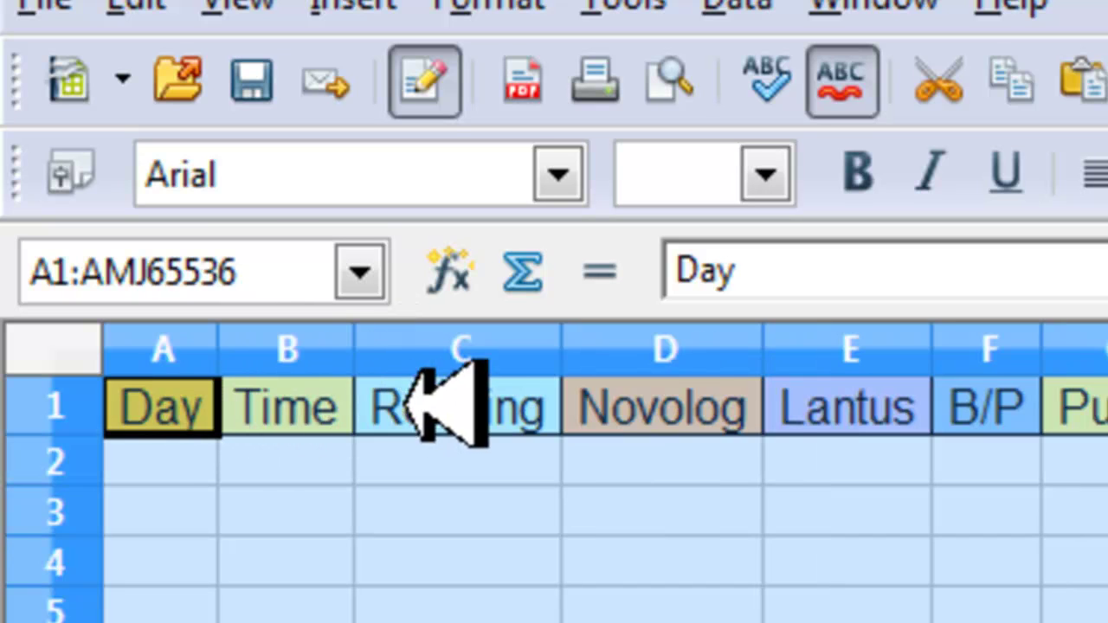
Enter the dates 8-1-12 in A2 and 8-2-12 in A3, and fit column A's width to them
click(149, 458)
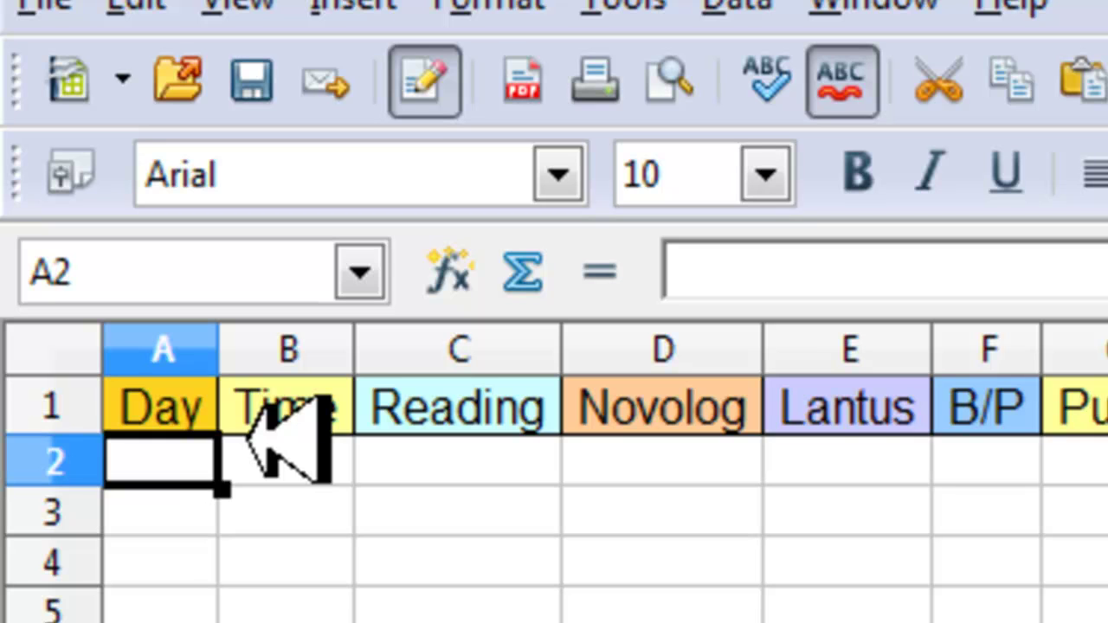
text(6)
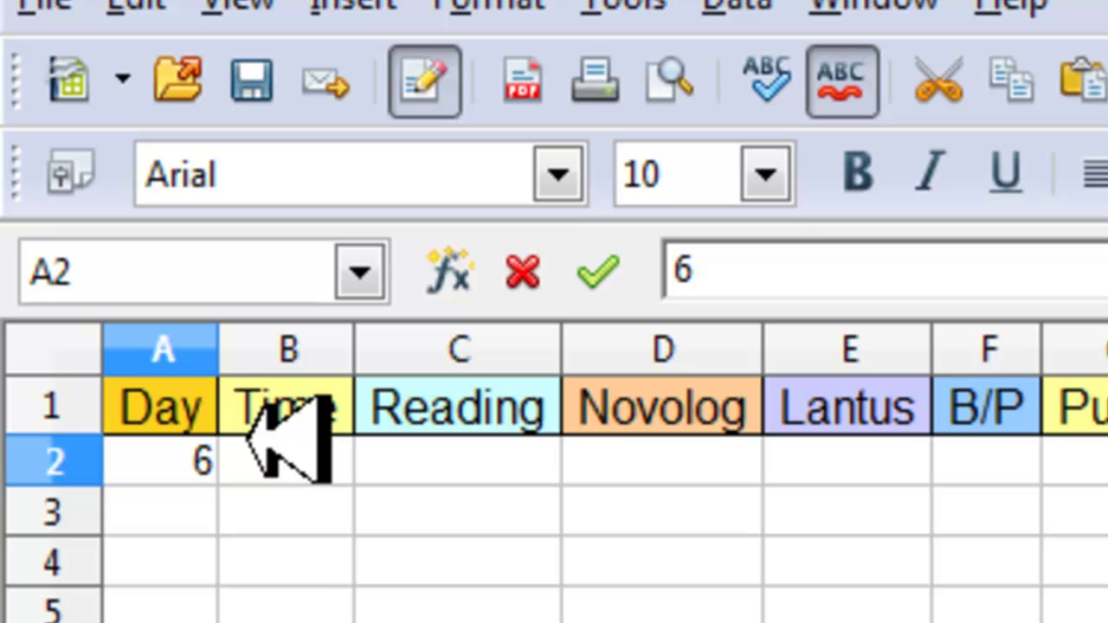
key(BackSpace)
text(8-1-12)
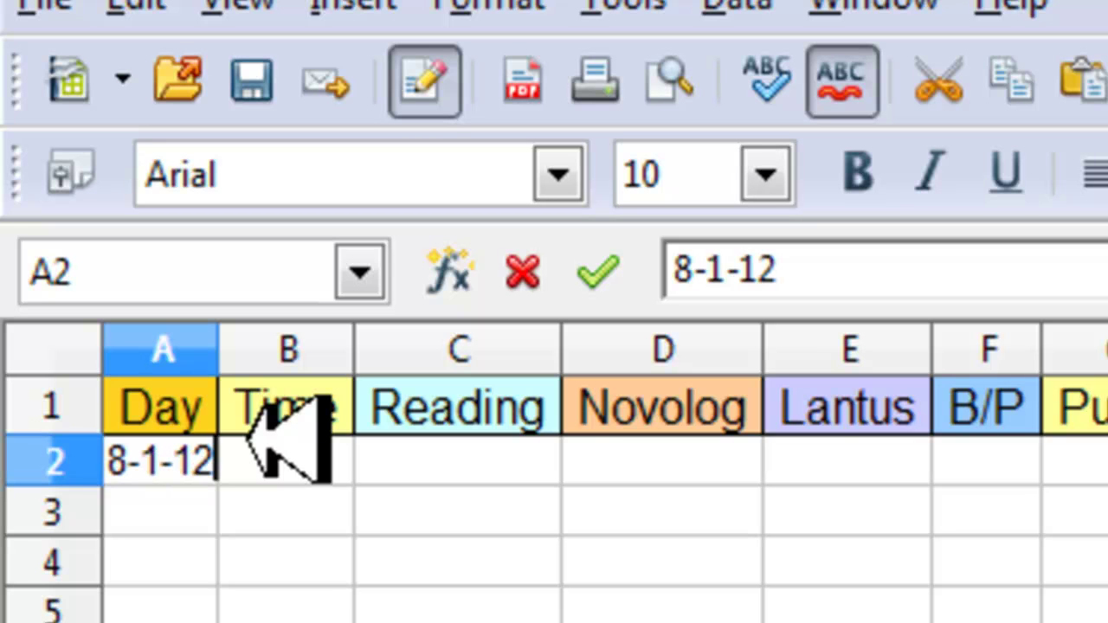
key(Return)
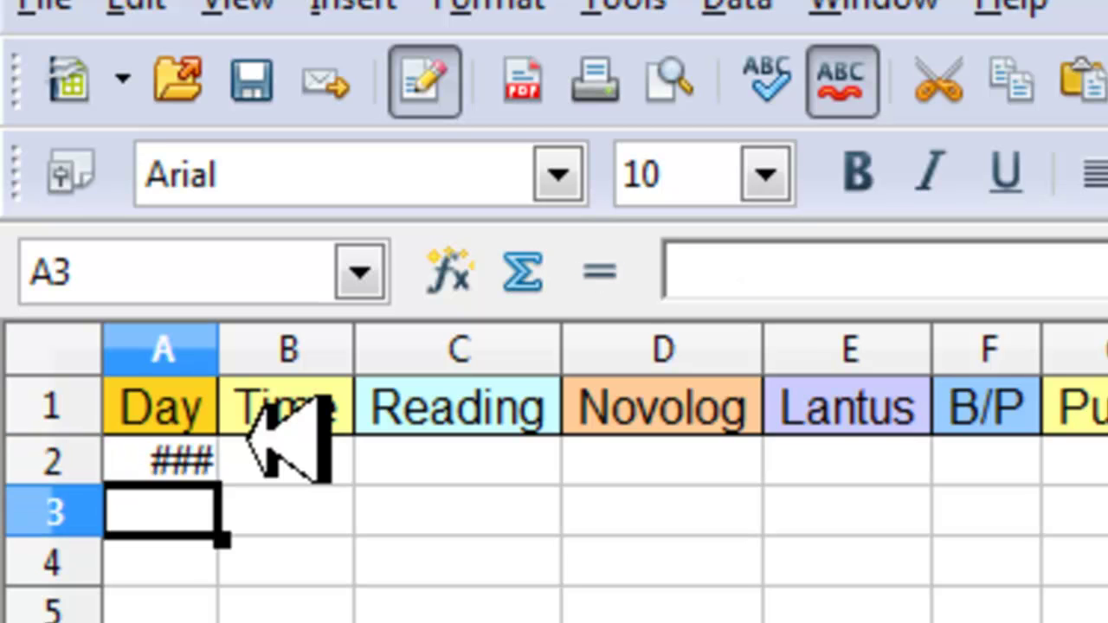
text(8)
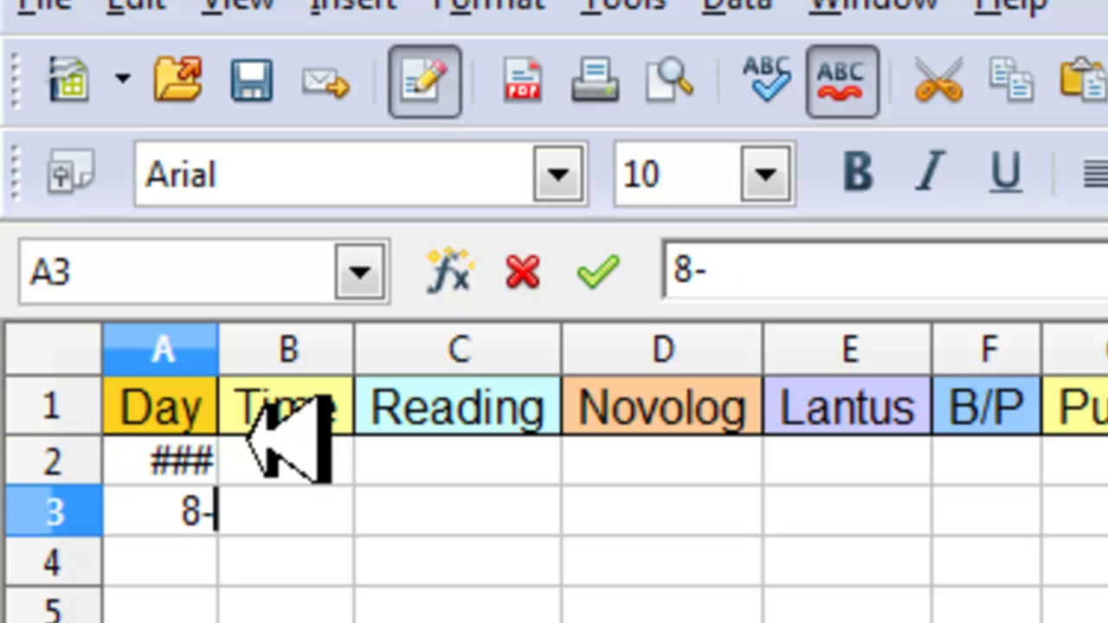
text(-2-12)
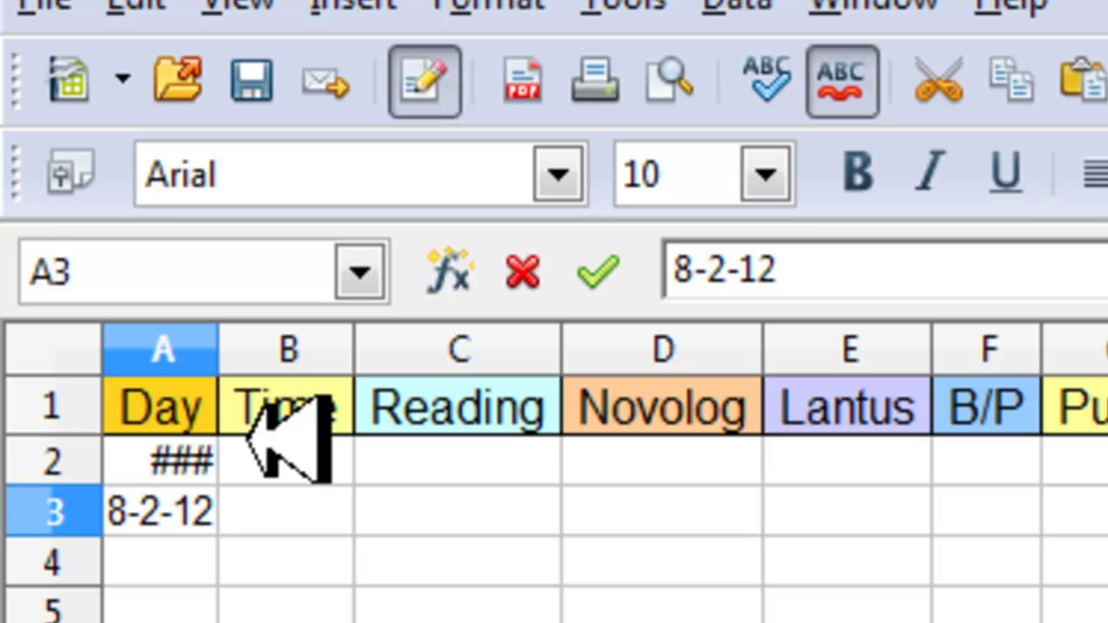
key(Return)
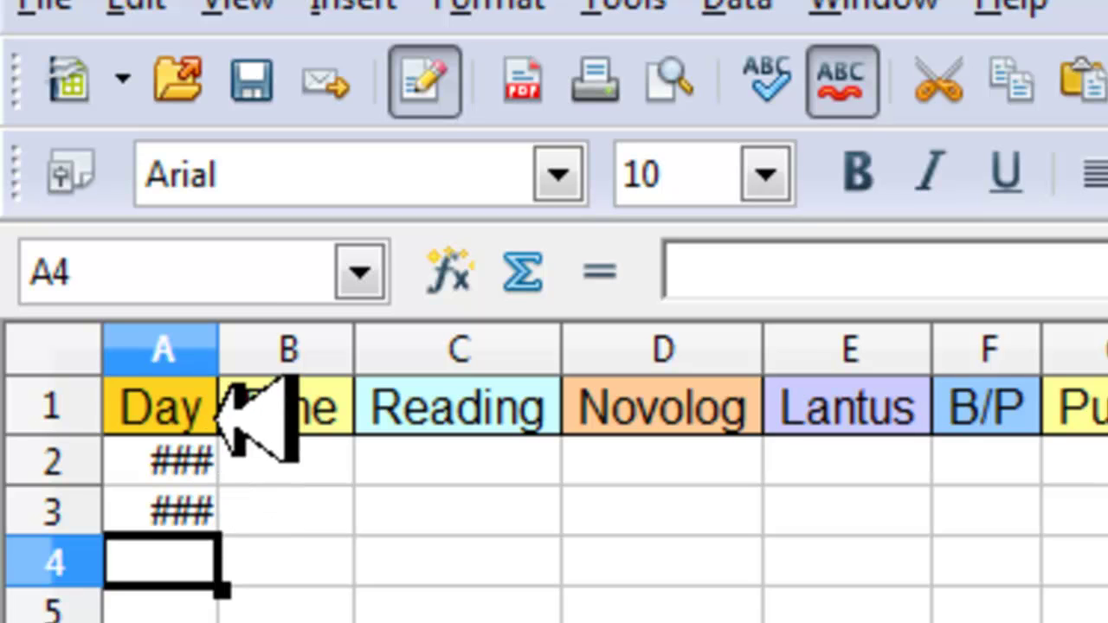
double_click(218, 349)
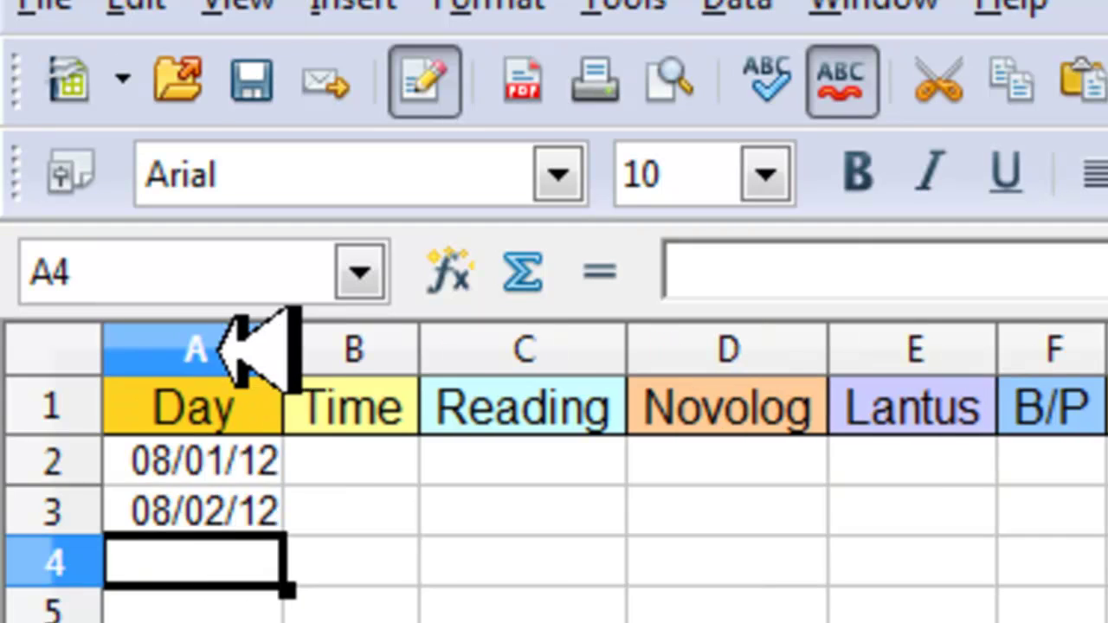
Extend the date series from A2:A3 down the Day column through cell A32
click(206, 459)
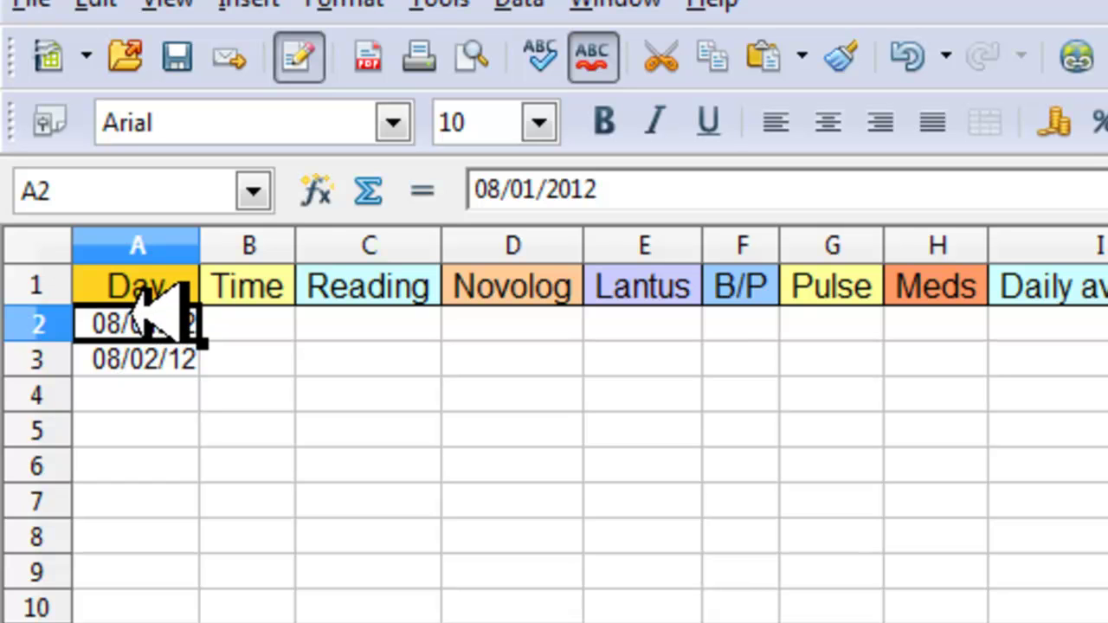
drag(145, 336, 149, 353)
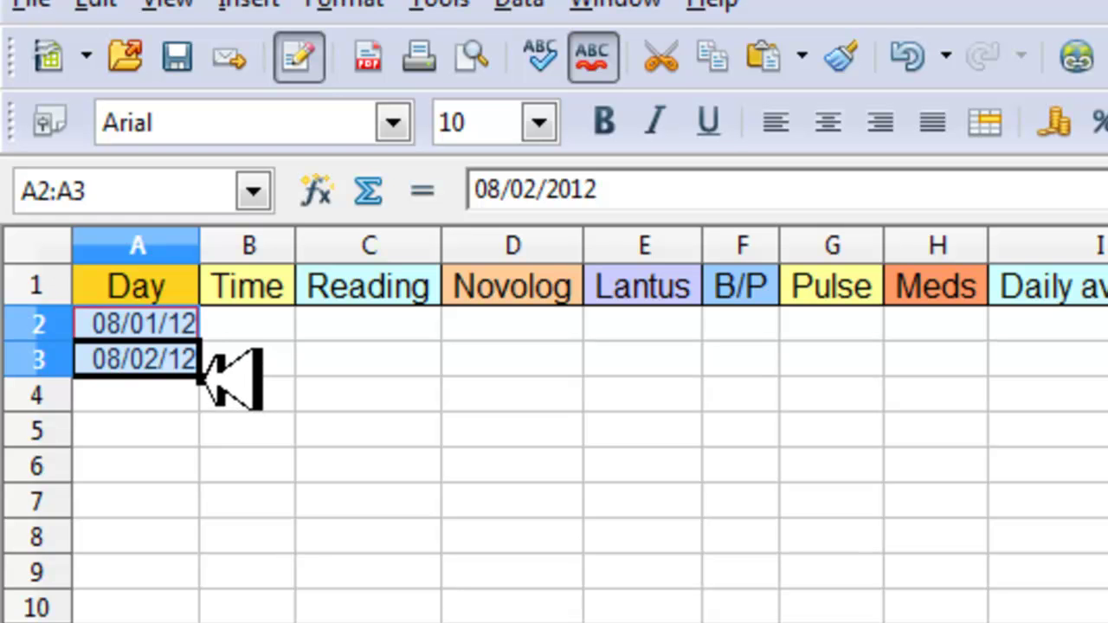
drag(202, 375, 233, 622)
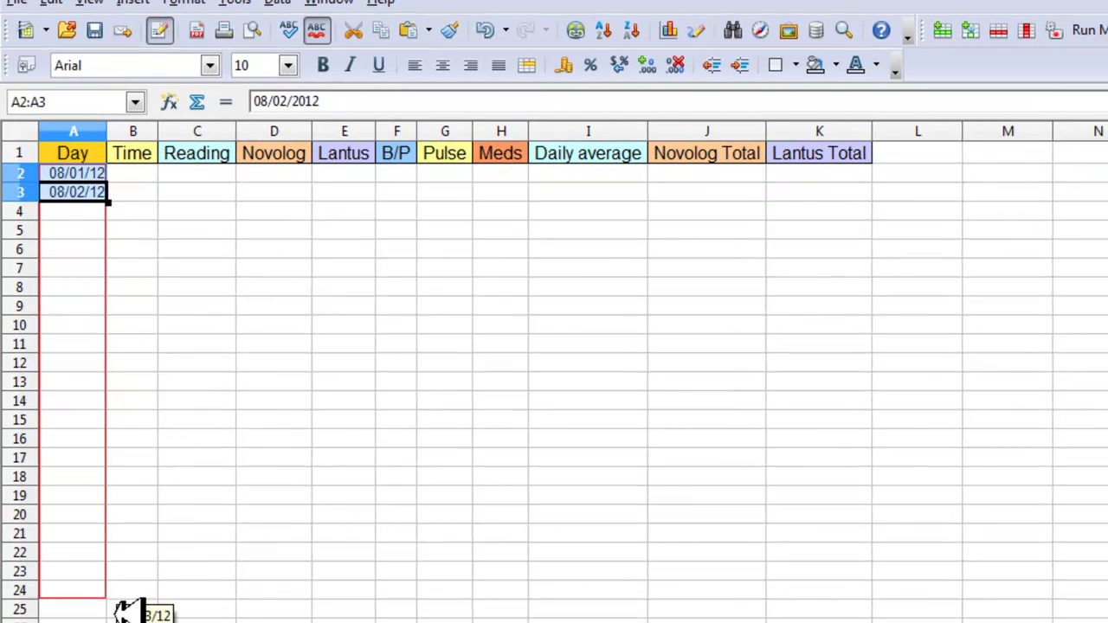
drag(86, 620, 127, 619)
scroll(210, 569, up, 2)
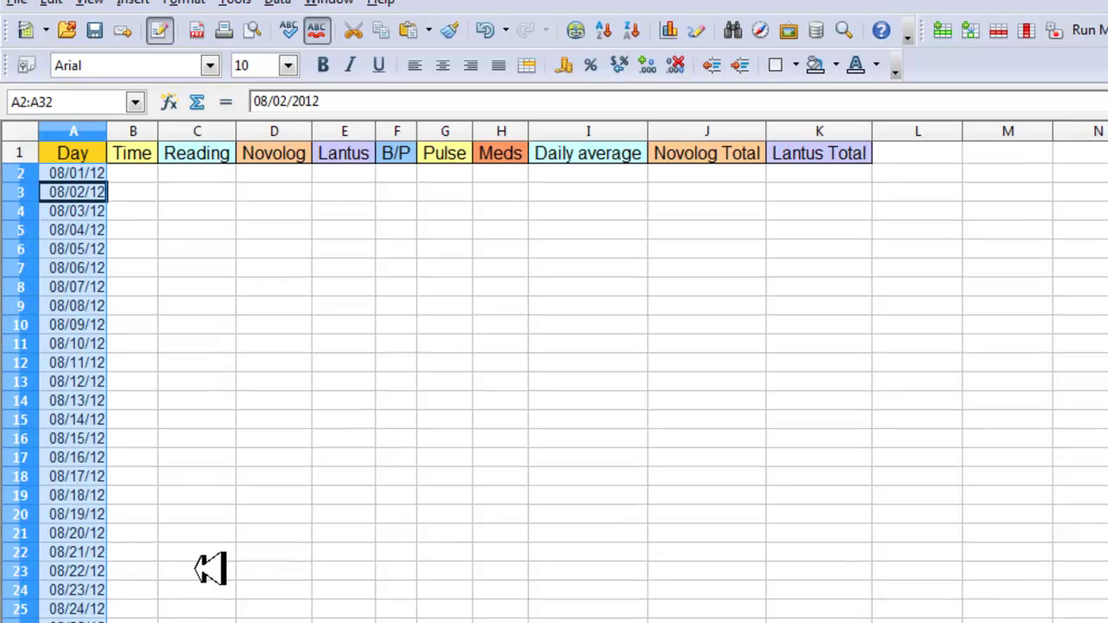
click(130, 246)
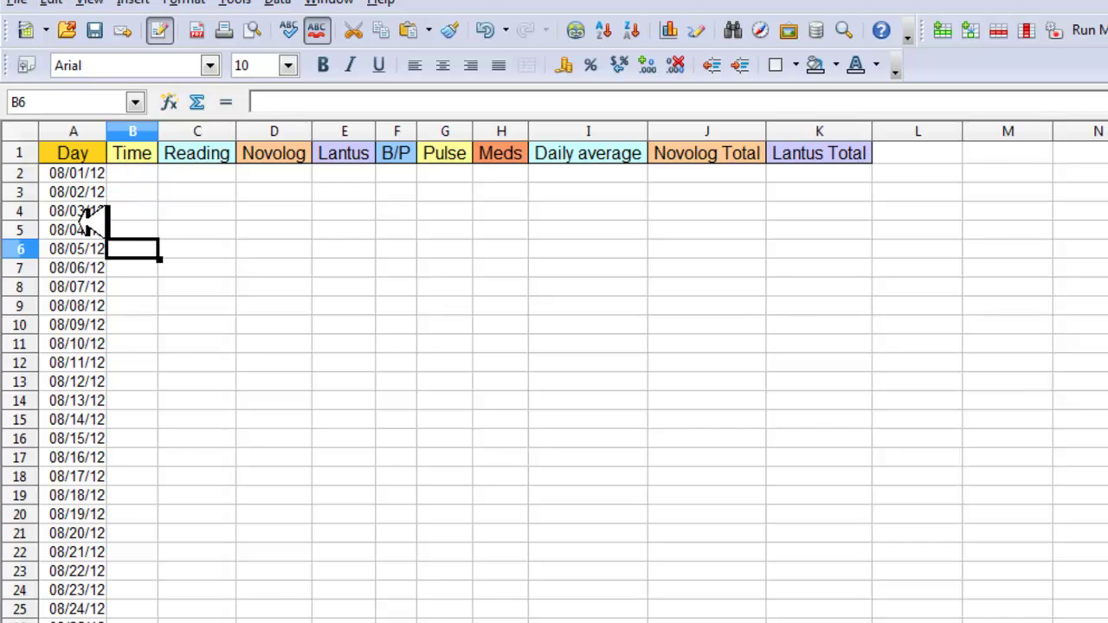
Open the cell formatting settings for the entire Day column
click(91, 174)
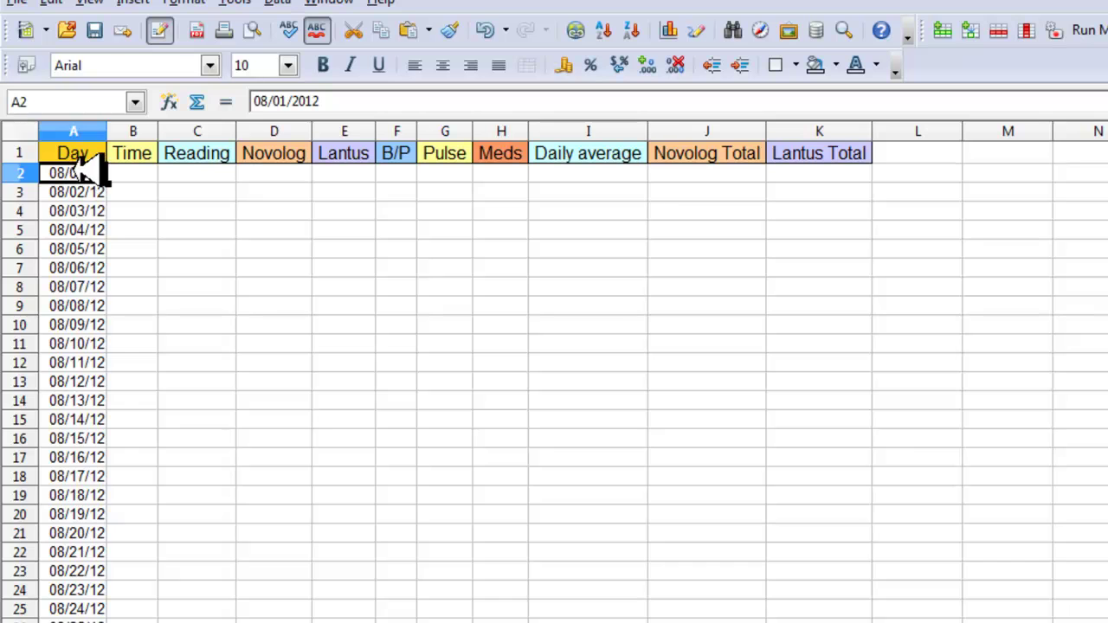
click(86, 130)
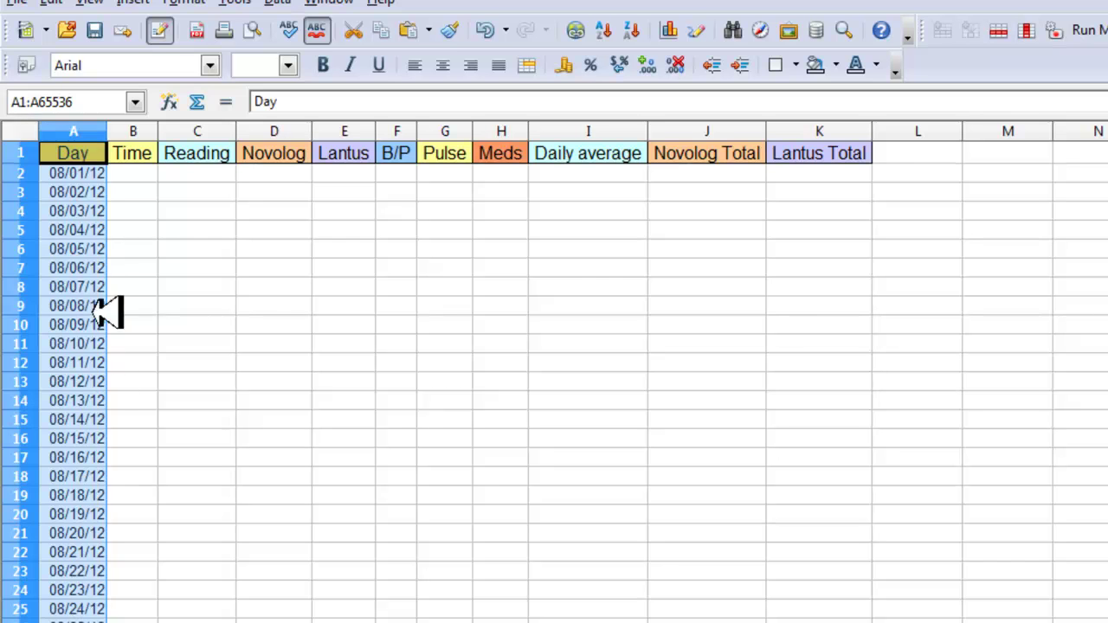
right_click(95, 221)
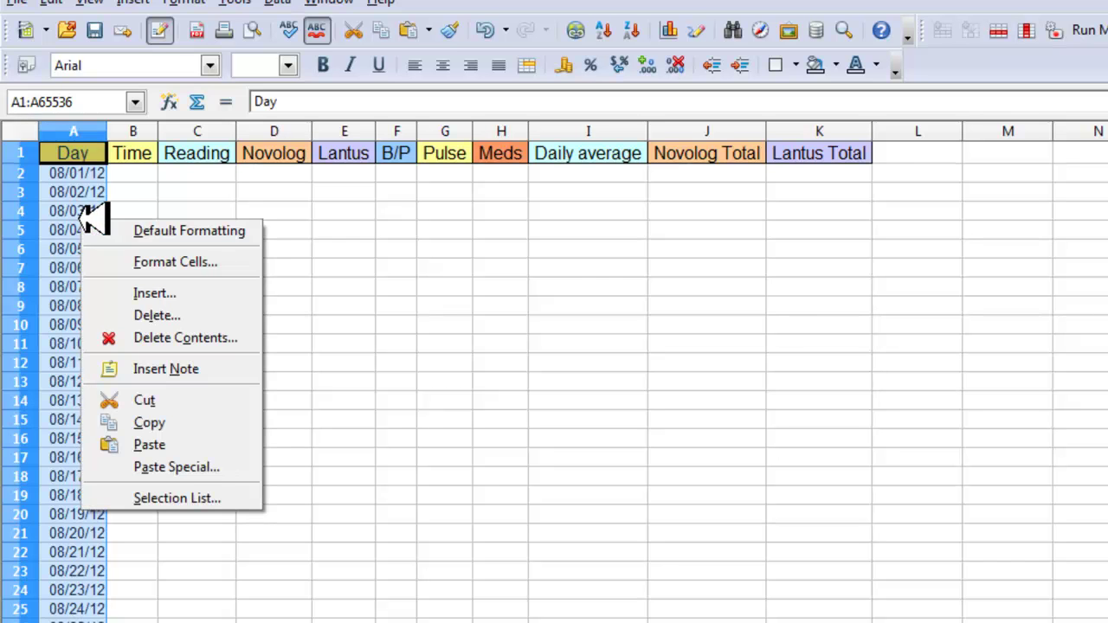
click(126, 260)
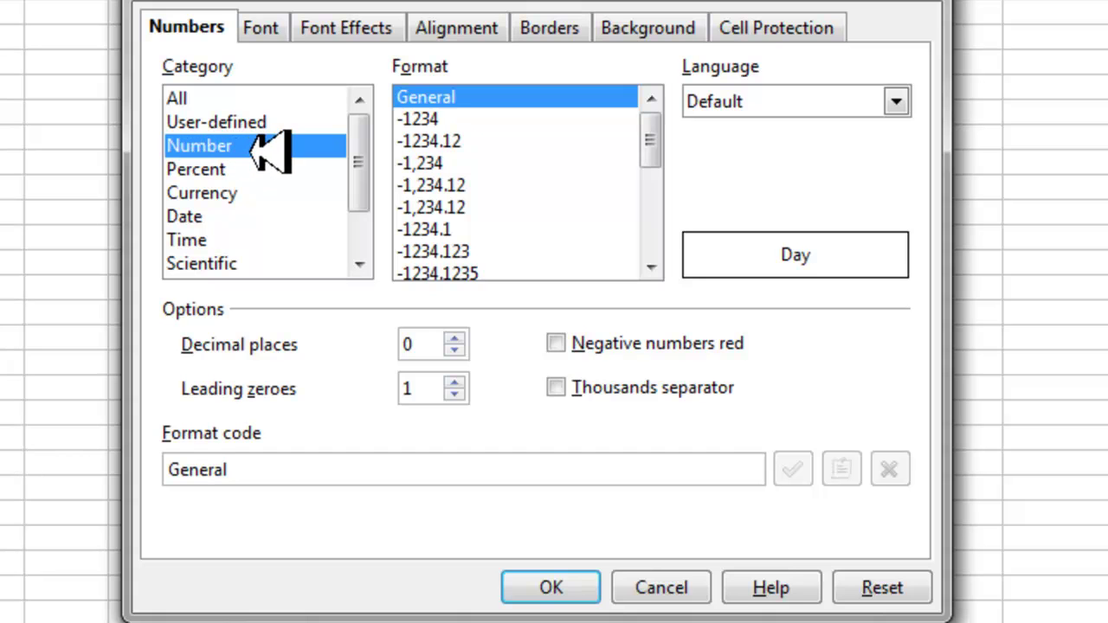
Try a custom date format based on Fri 31/Dec 99, editing its format code to NN DD/MMM-- and NN DD/--MMM--
click(208, 218)
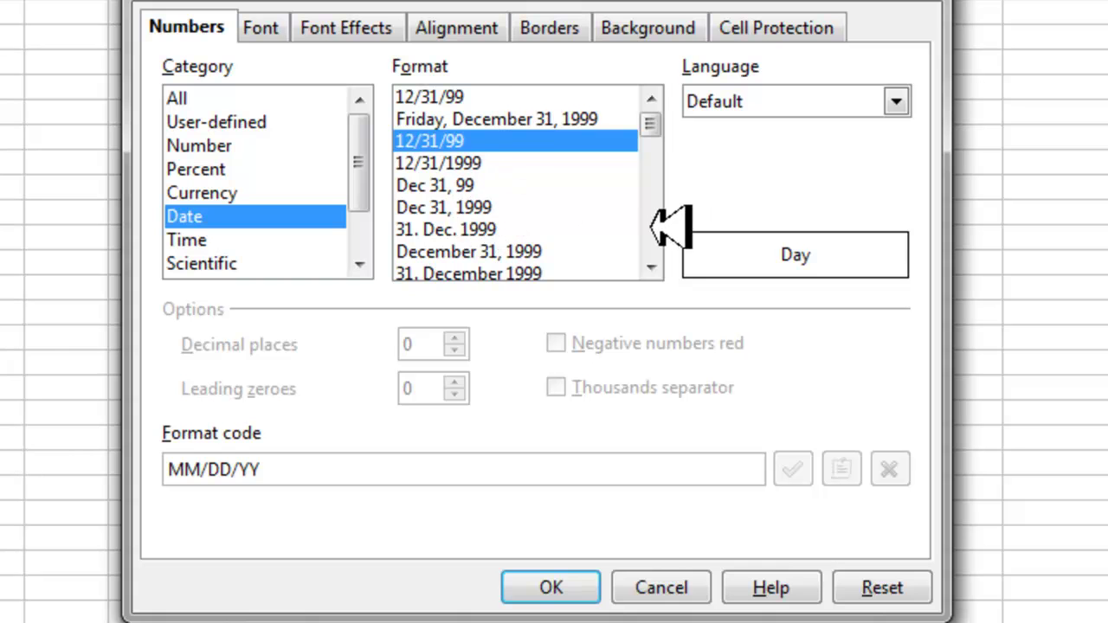
scroll(661, 232, down, 2)
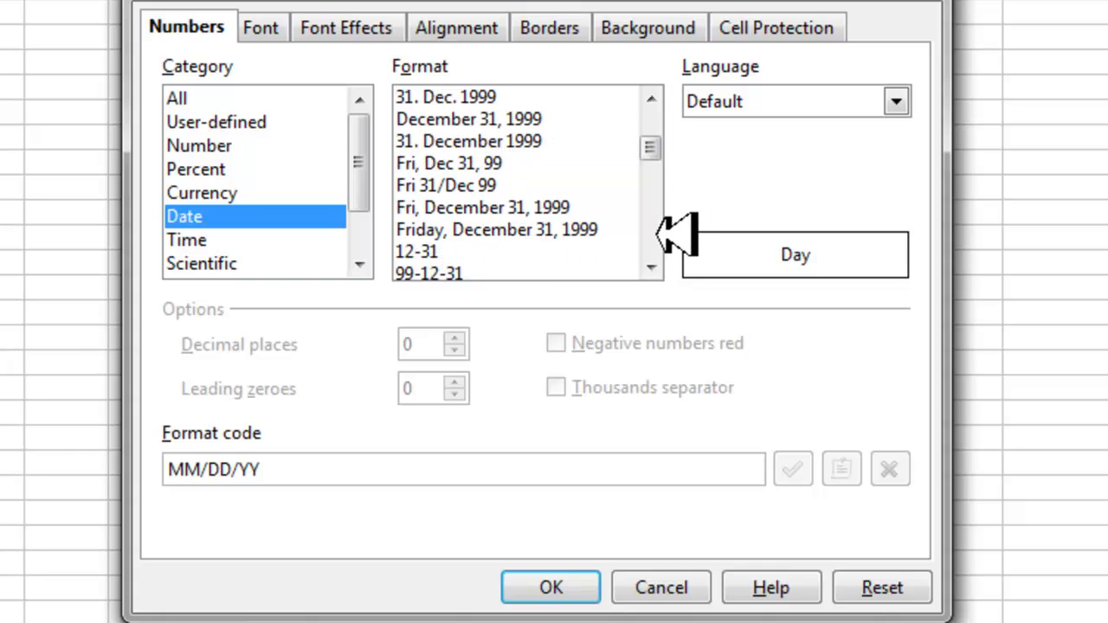
click(441, 185)
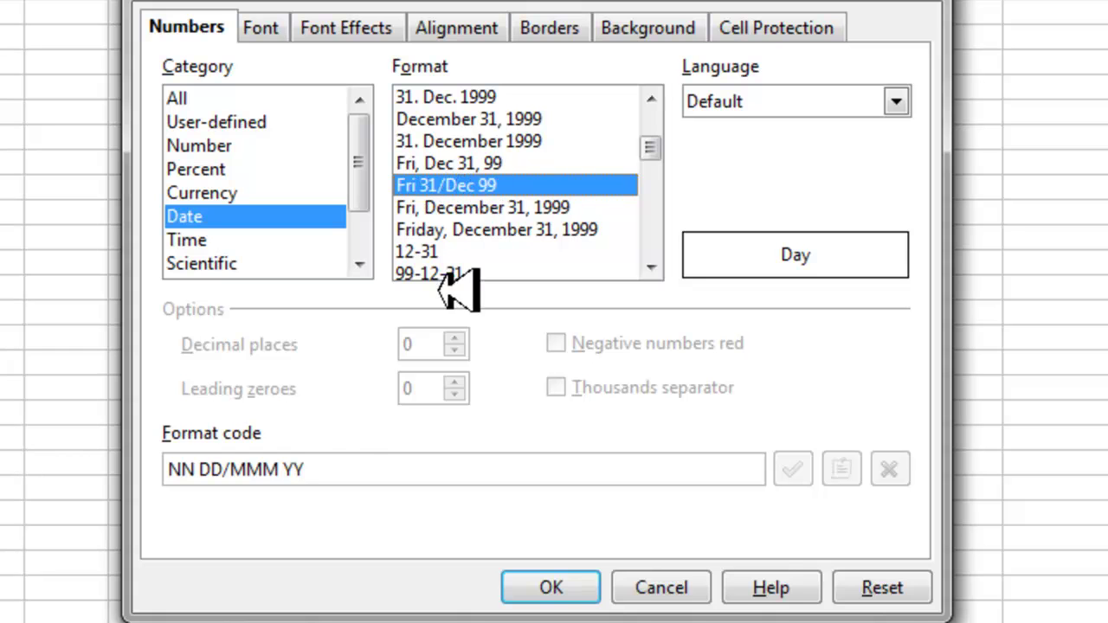
click(344, 472)
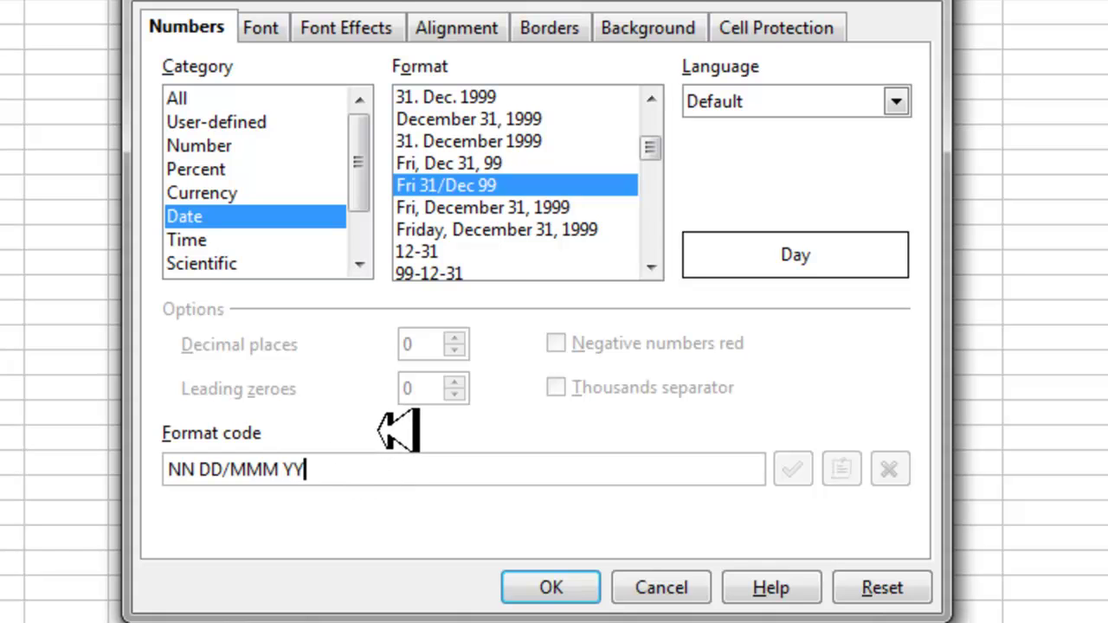
key(BackSpace)
key(BackSpace)
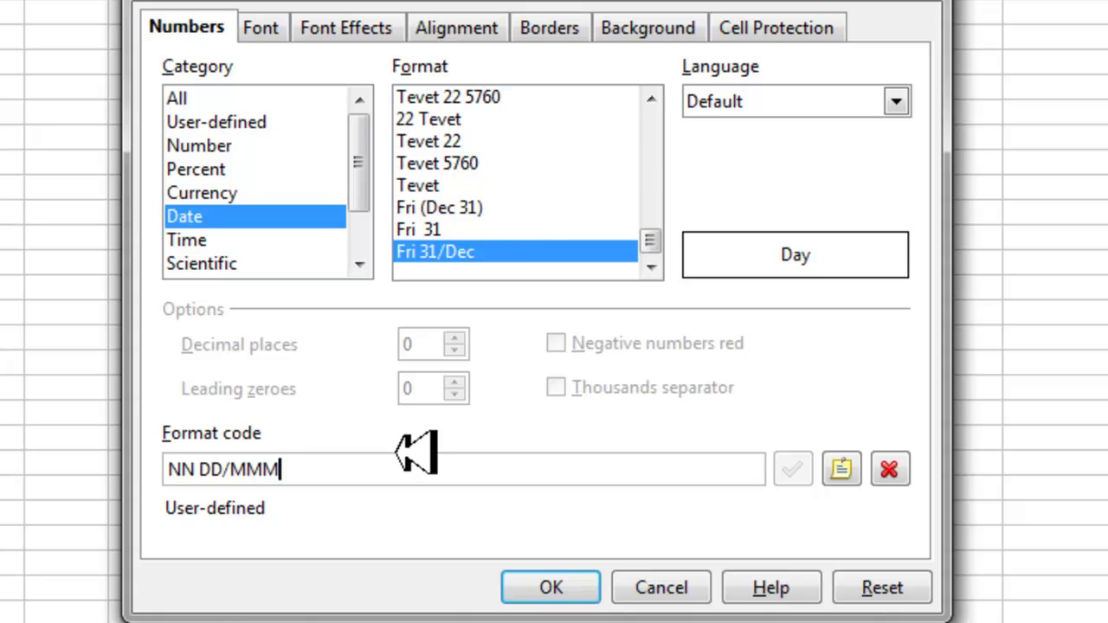
text(--)
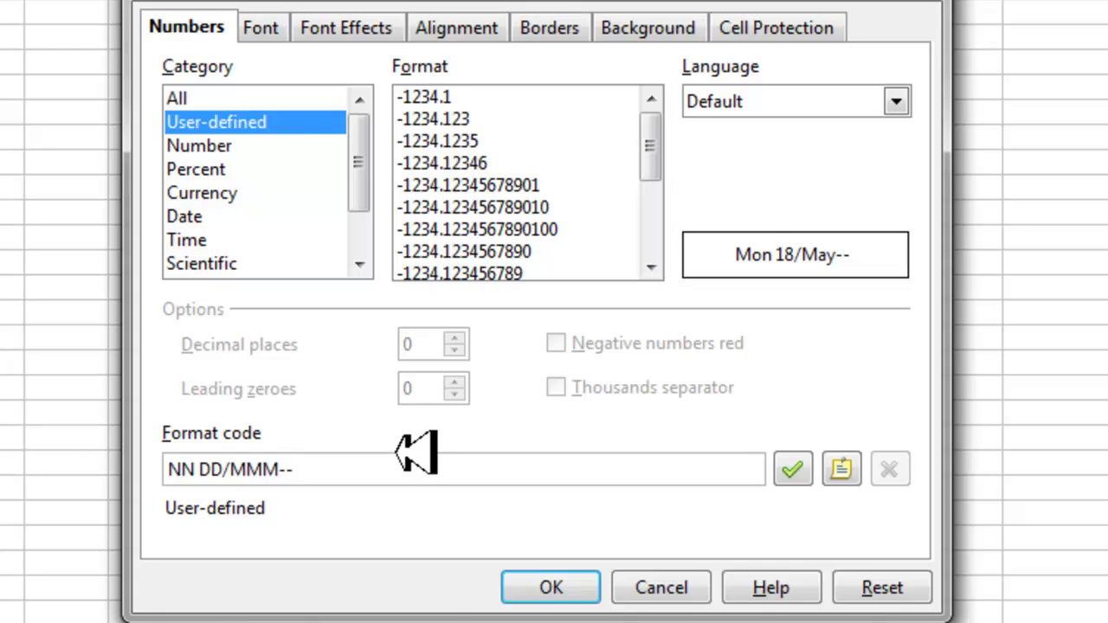
text(MMM--)
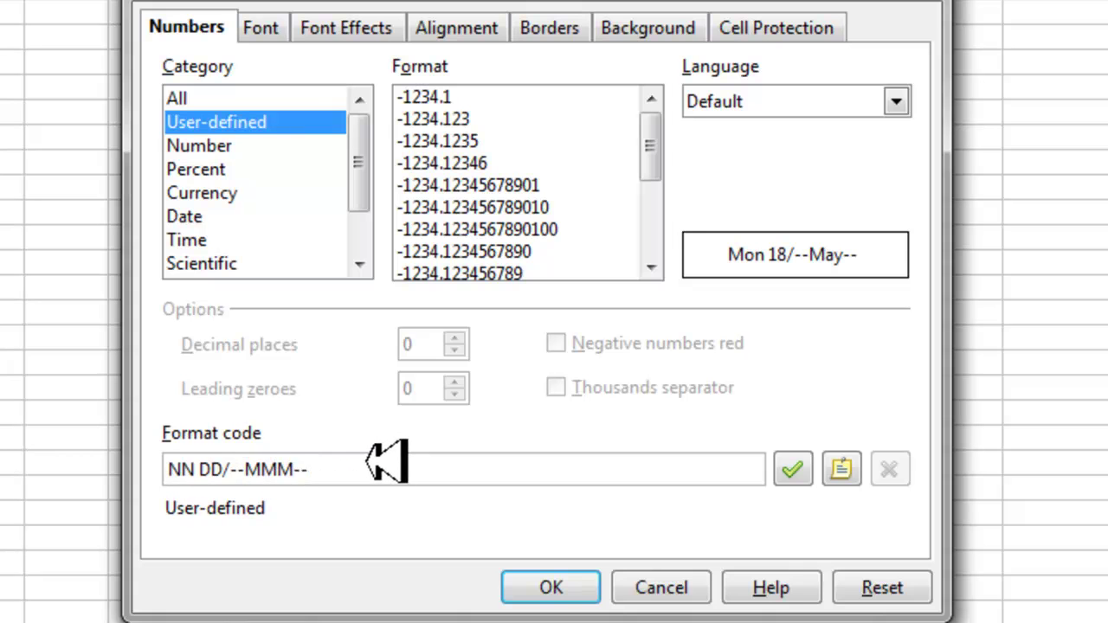
Apply the user-defined date format Fri (Dec 31) to the entire Day column
drag(649, 143, 655, 219)
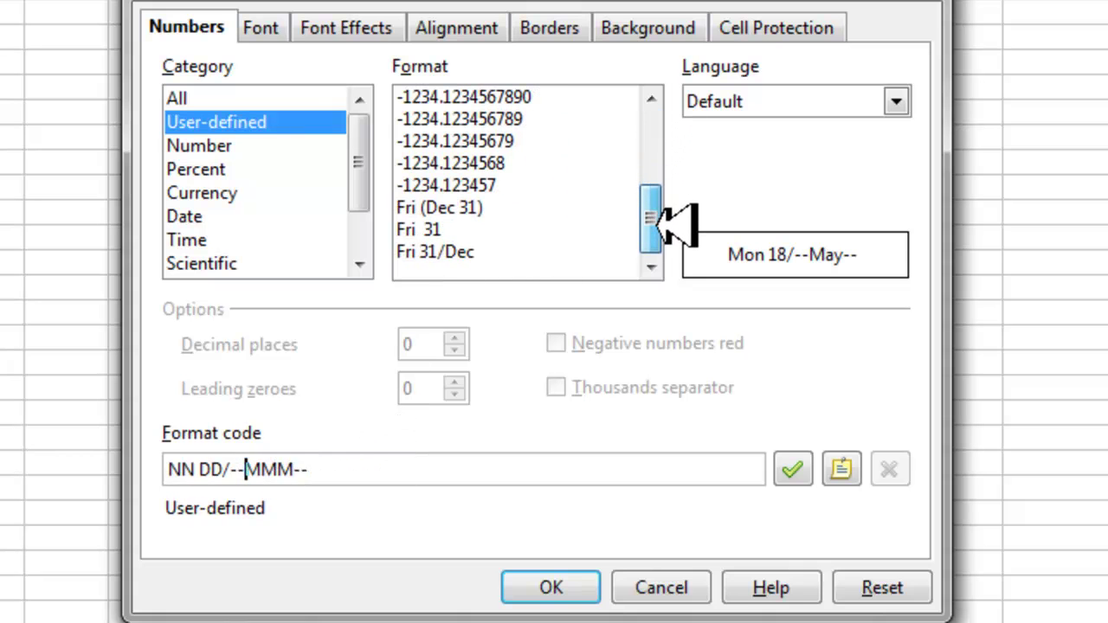
click(459, 208)
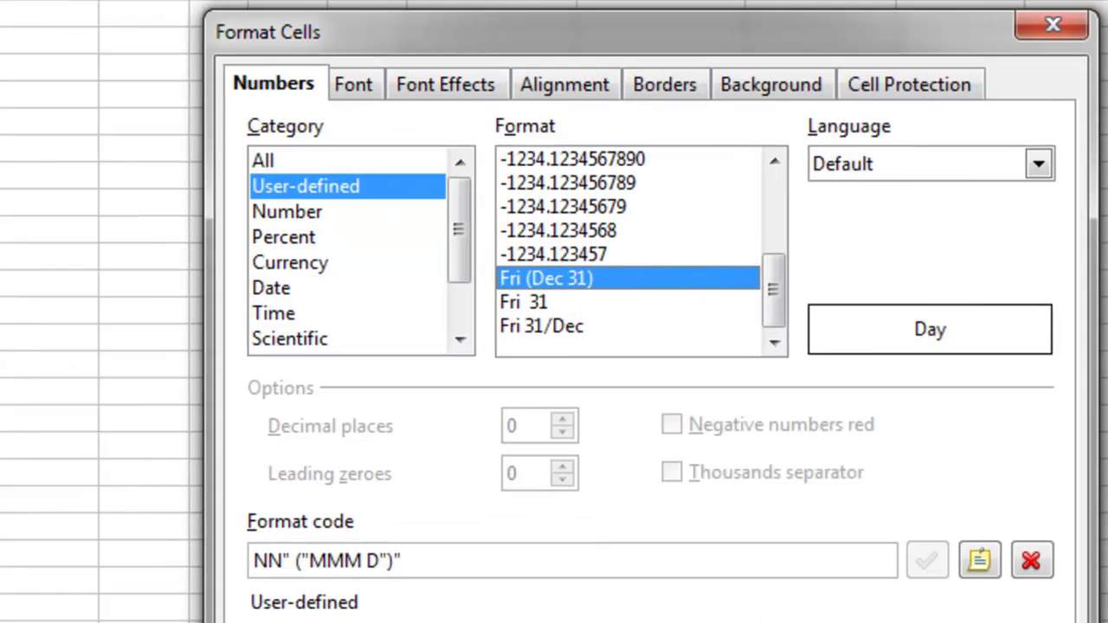
click(580, 588)
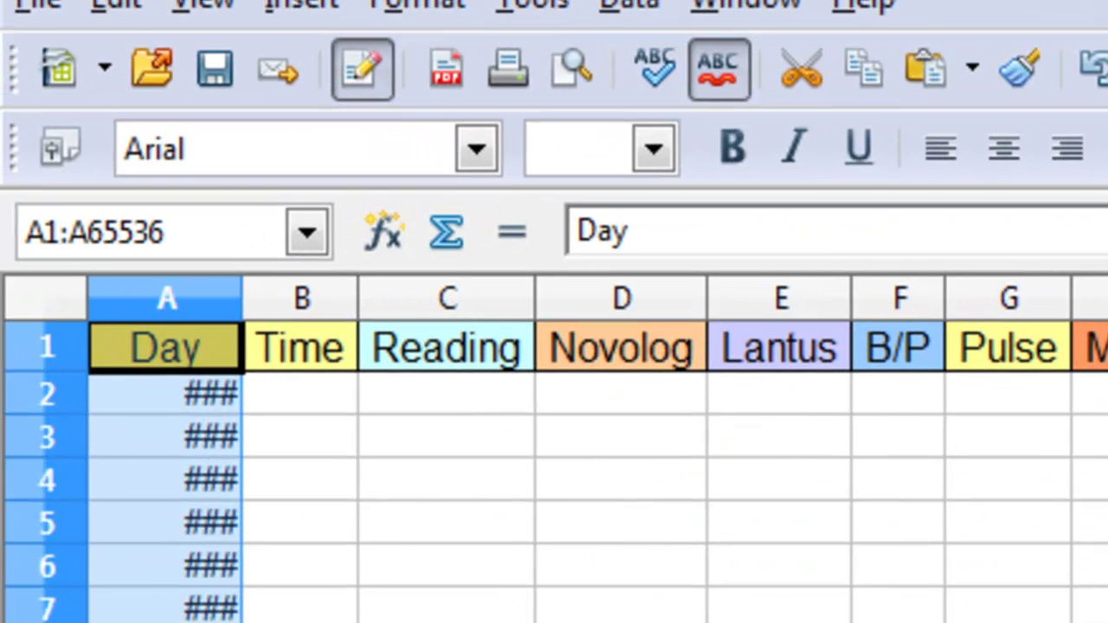
Fit column A's width to the formatted dates and center the column's contents
double_click(244, 298)
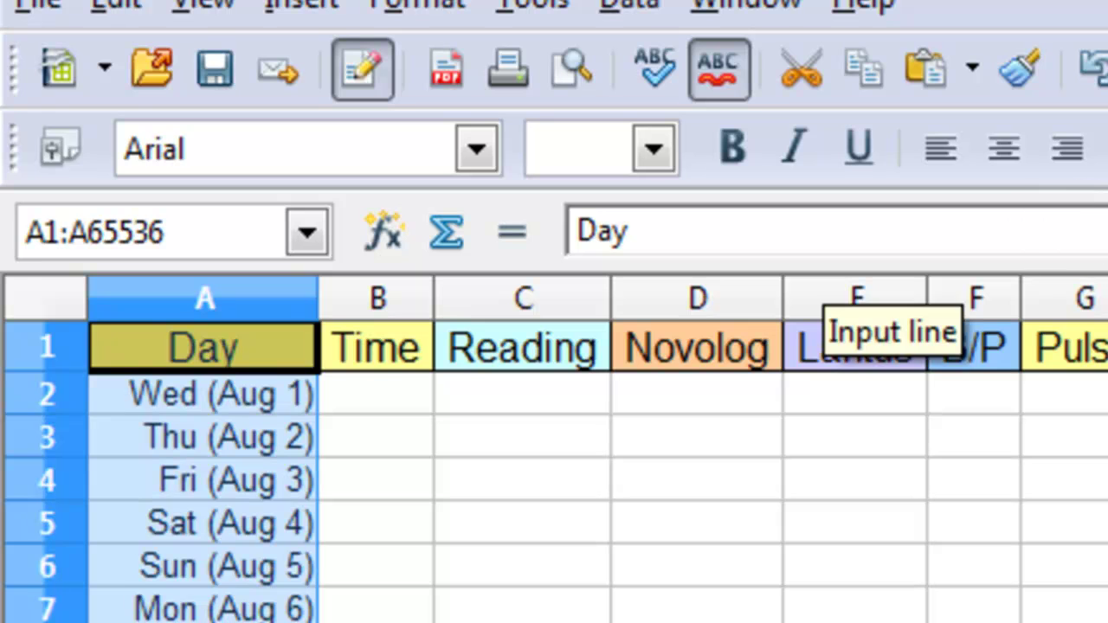
click(1000, 147)
click(217, 440)
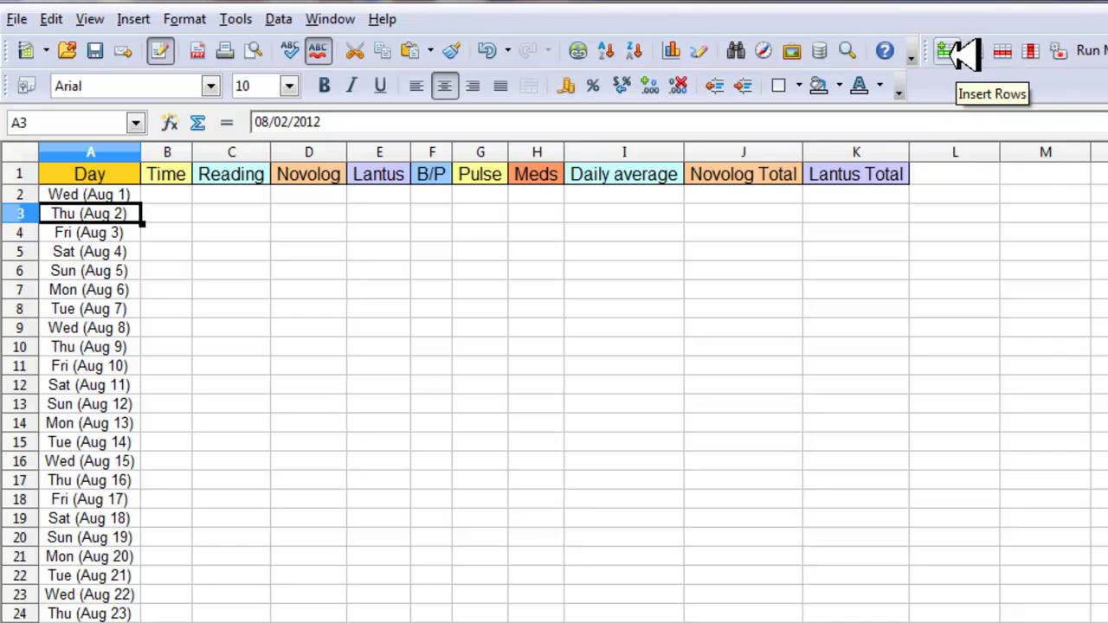
Hide the Insert Cell toolbar and show it again
click(139, 18)
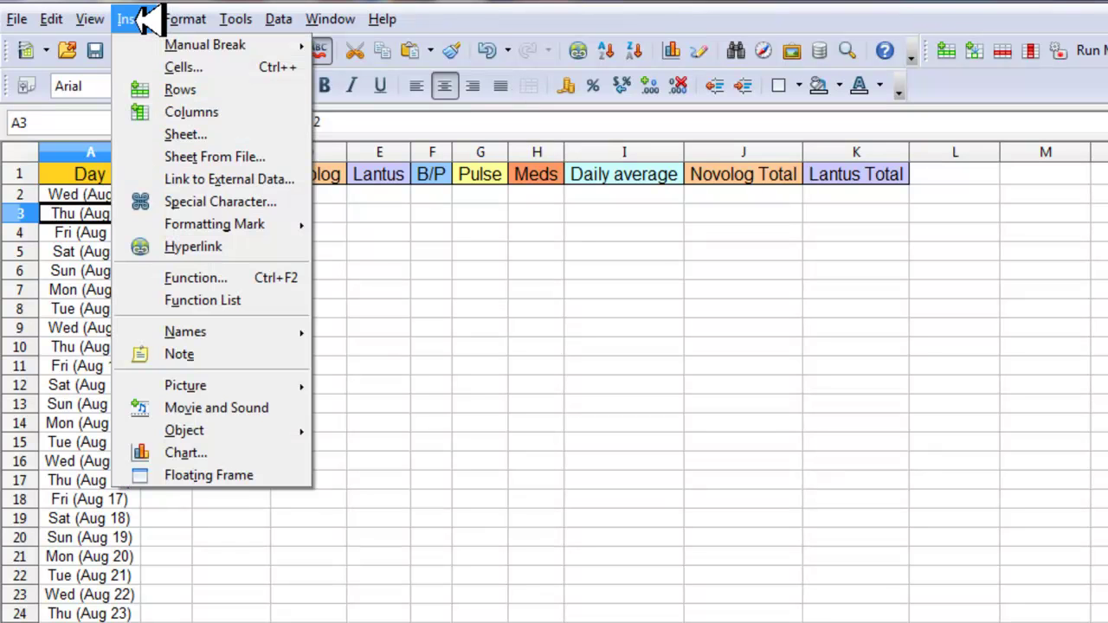
mouse_move(104, 17)
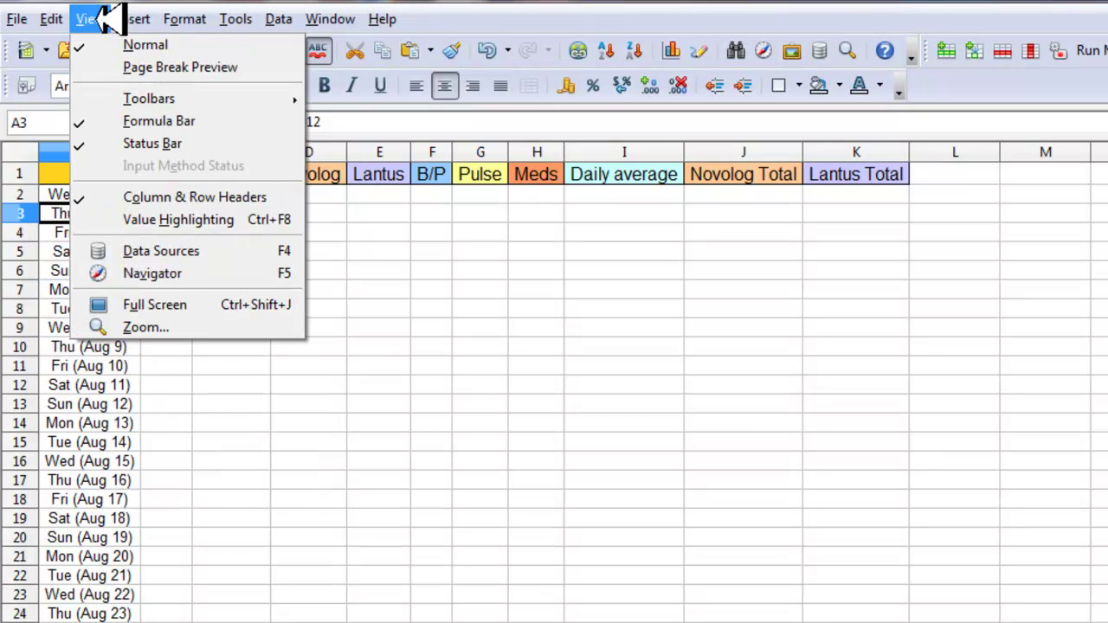
mouse_move(160, 97)
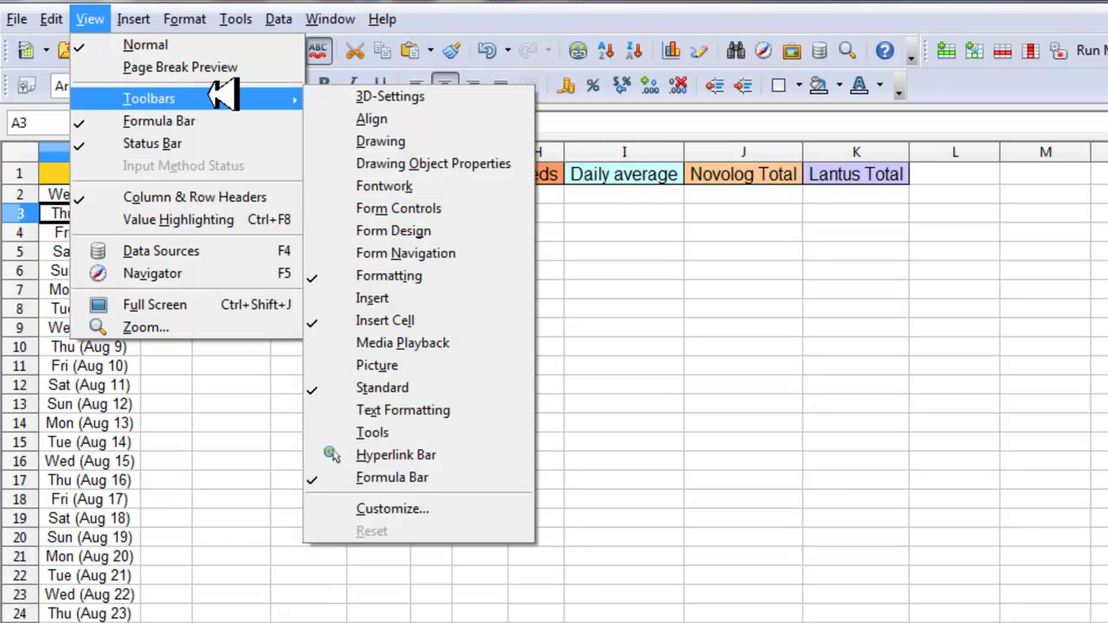
click(449, 320)
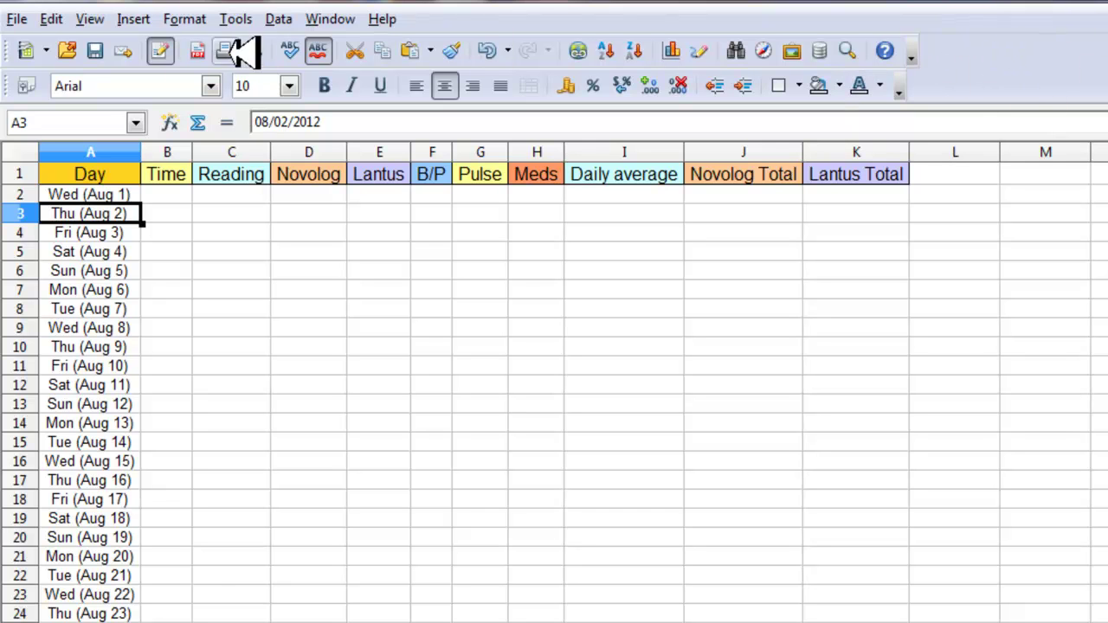
click(107, 18)
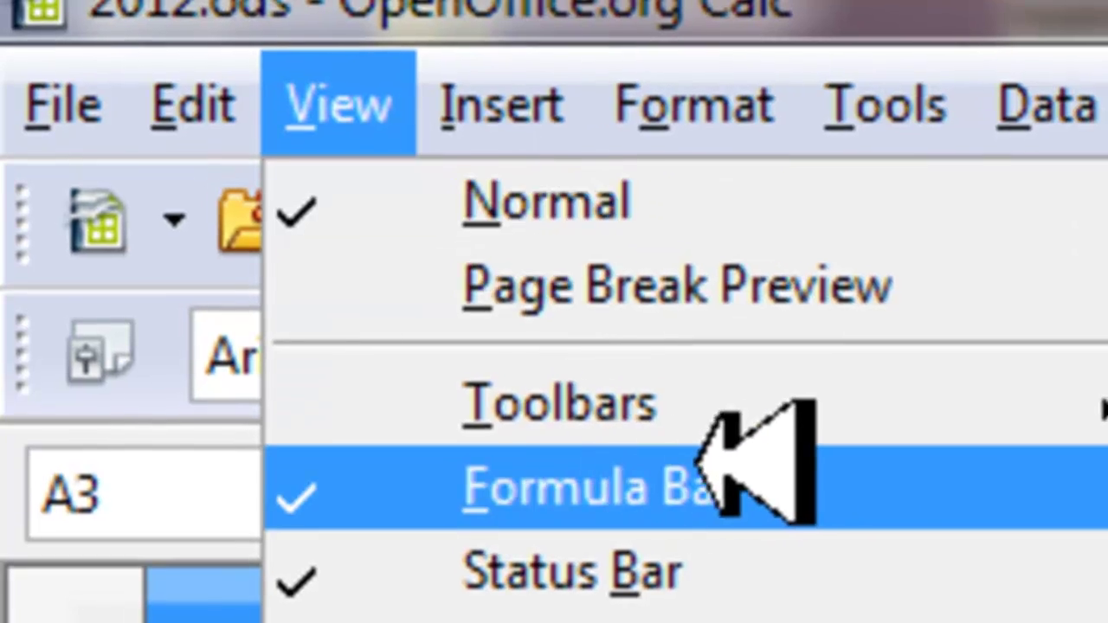
mouse_move(851, 403)
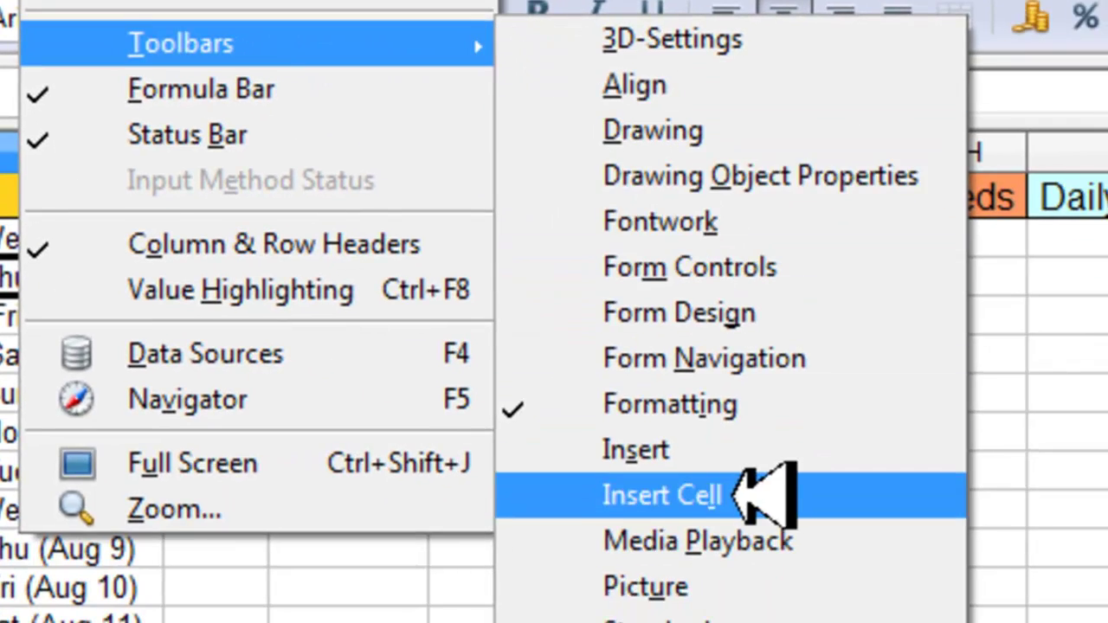
click(735, 495)
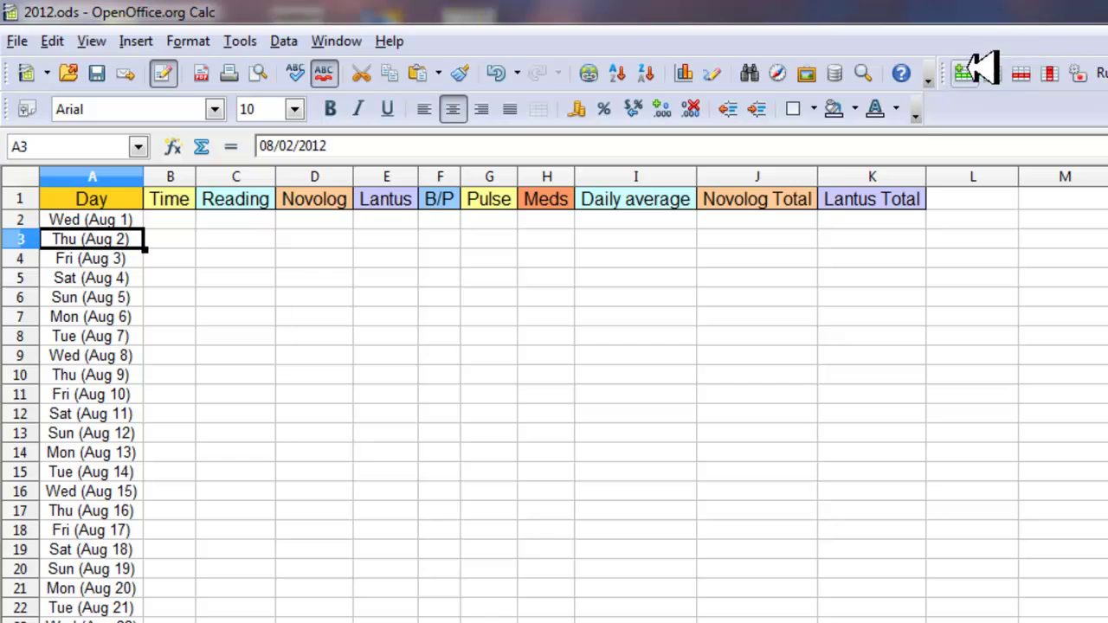
Float the Insert Cell toolbar beside the Day column and insert two blank rows above Thu (Aug 2)
drag(633, 309, 654, 310)
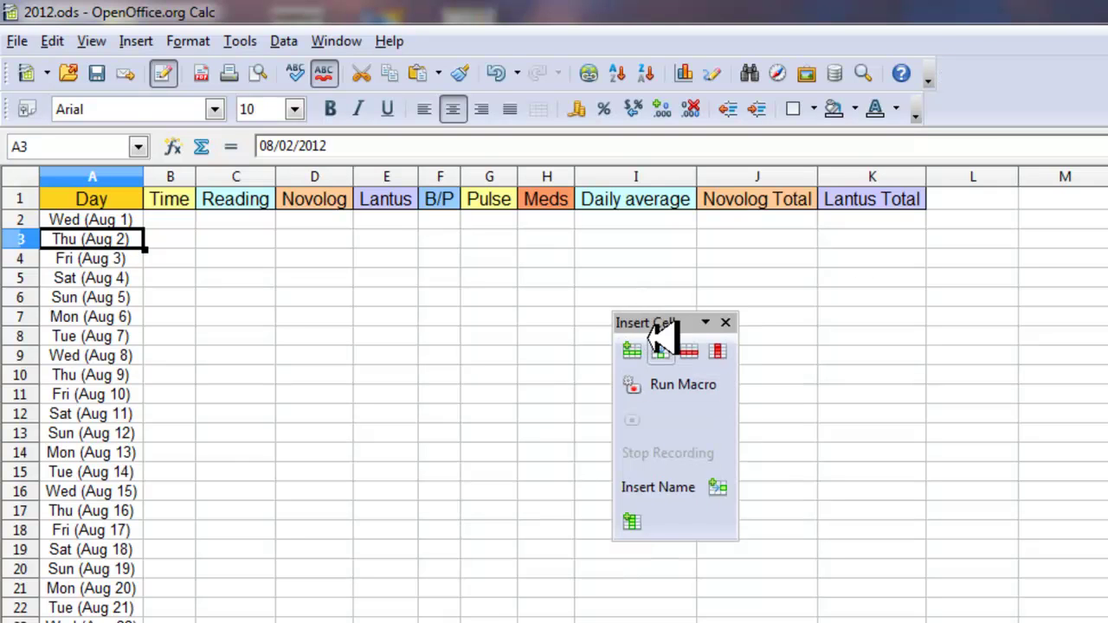
drag(651, 314, 294, 267)
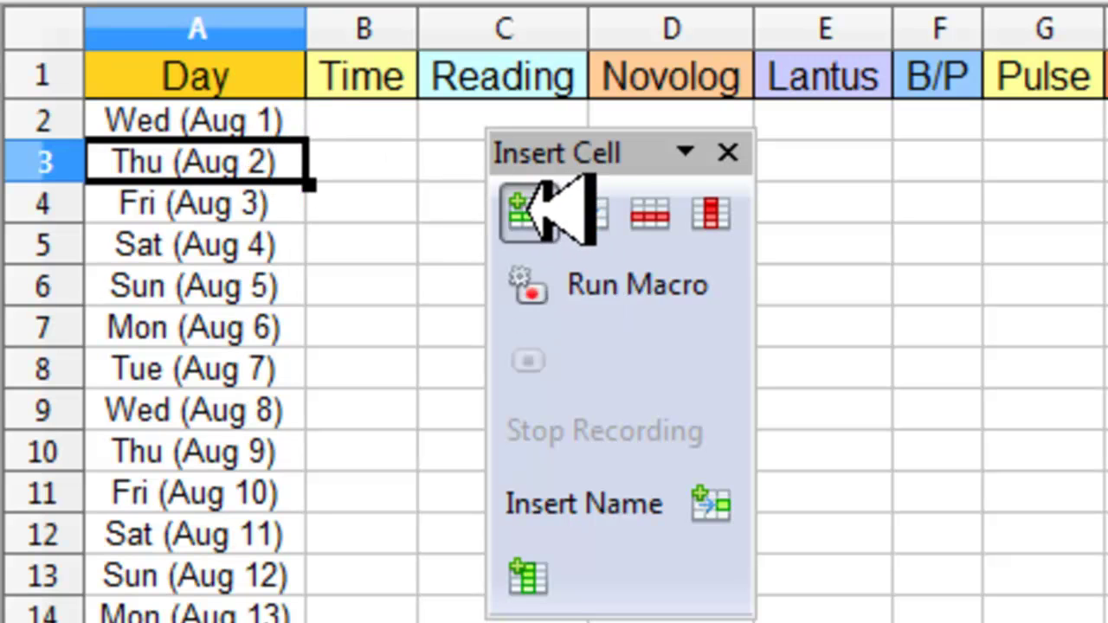
click(523, 211)
click(524, 212)
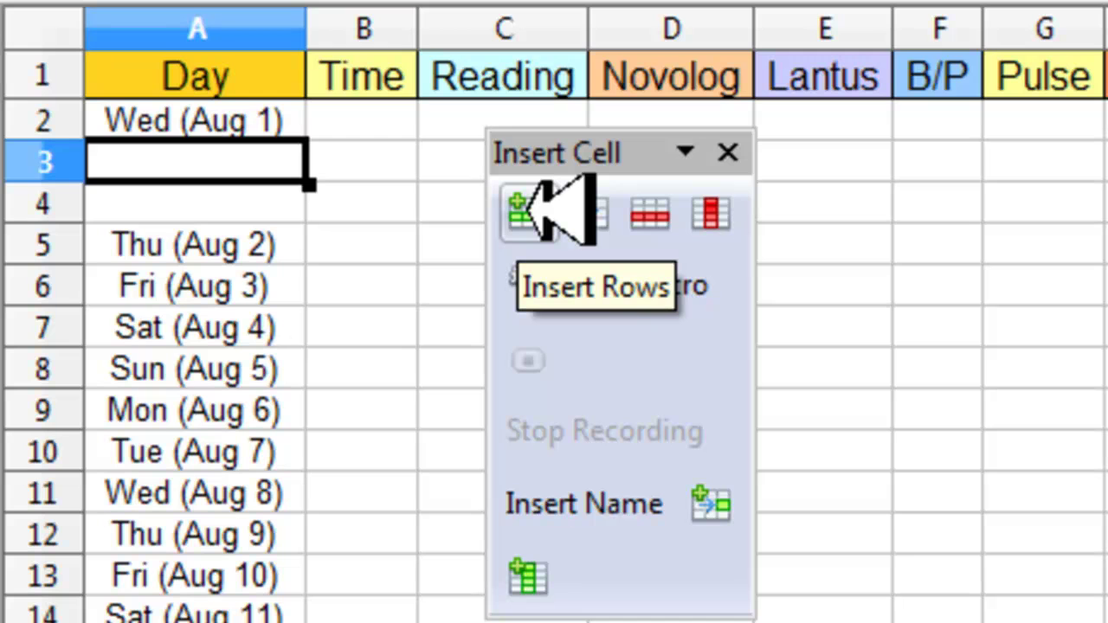
Insert two blank rows above Fri (Aug 3) and two above Sat (Aug 4)
click(242, 277)
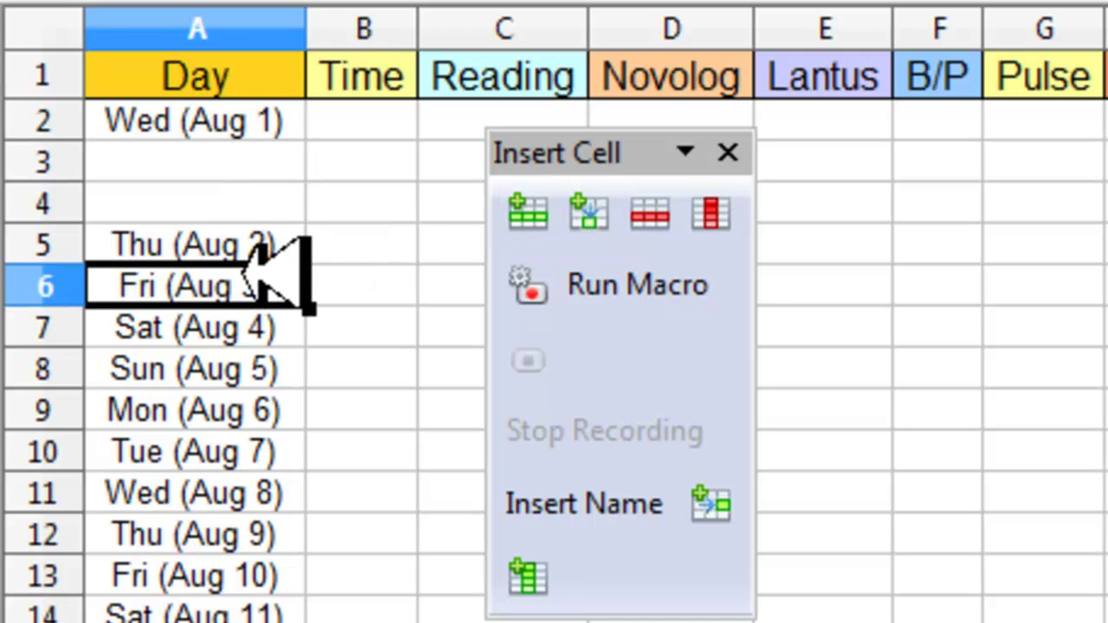
click(522, 211)
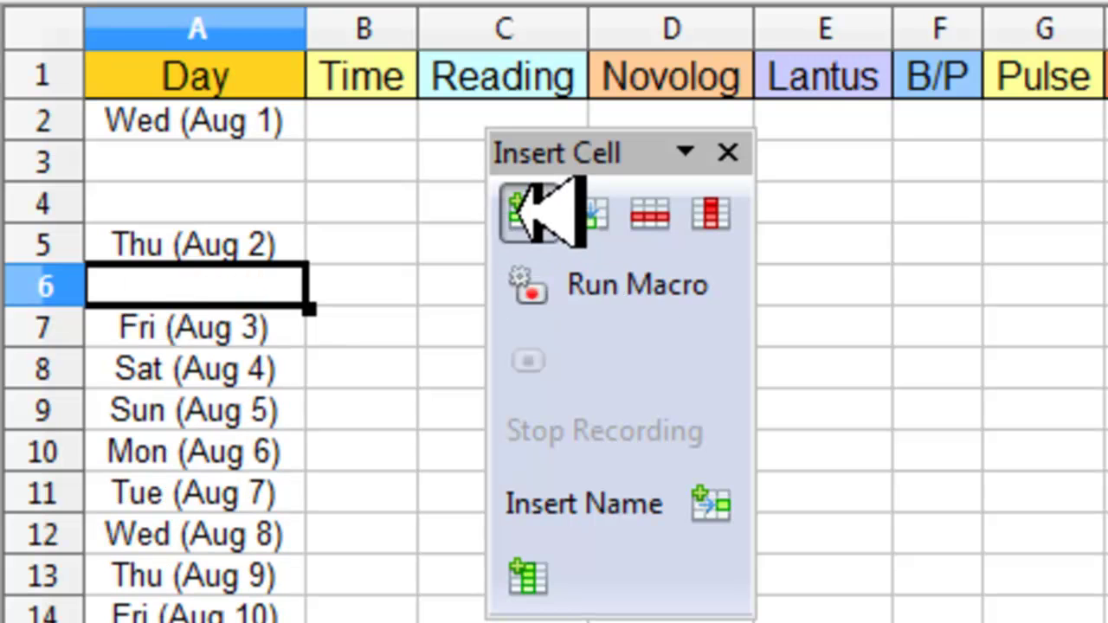
click(522, 211)
click(242, 398)
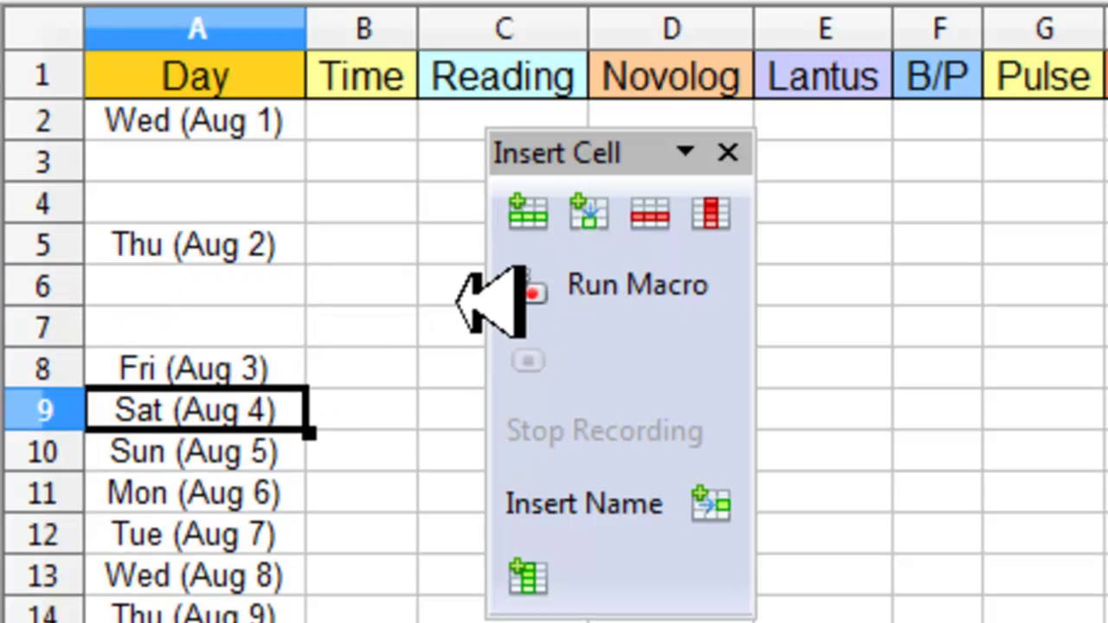
click(520, 211)
click(519, 211)
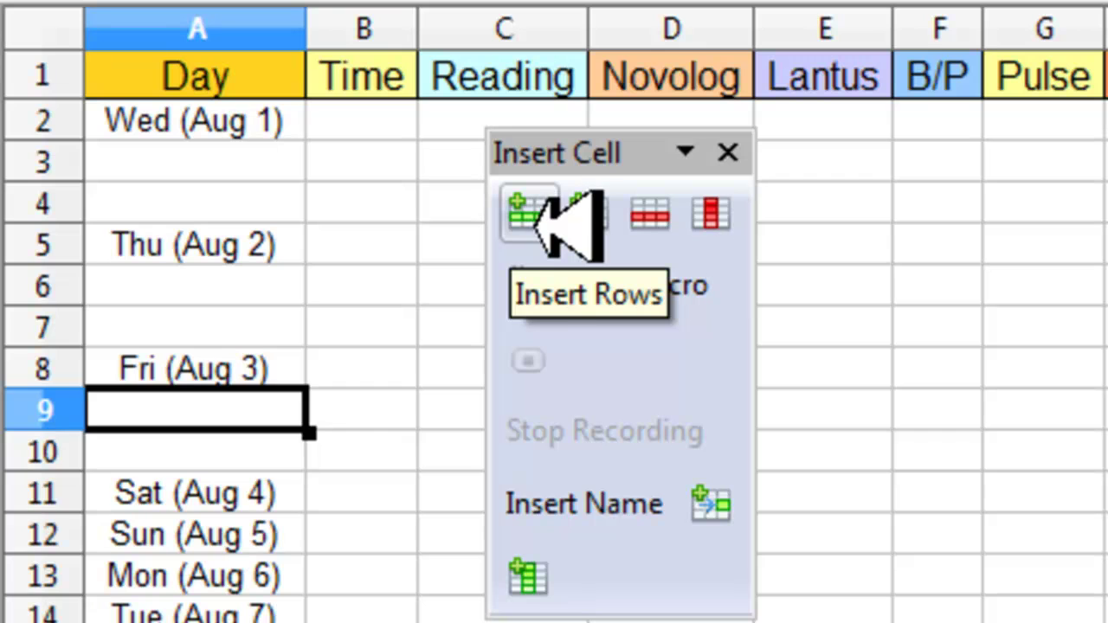
Insert two blank rows beneath each date from Sat (Aug 4) through Fri (Aug 10), and dock the Insert Cell toolbar again
key(Down)
key(Down)
key(Down)
click(535, 216)
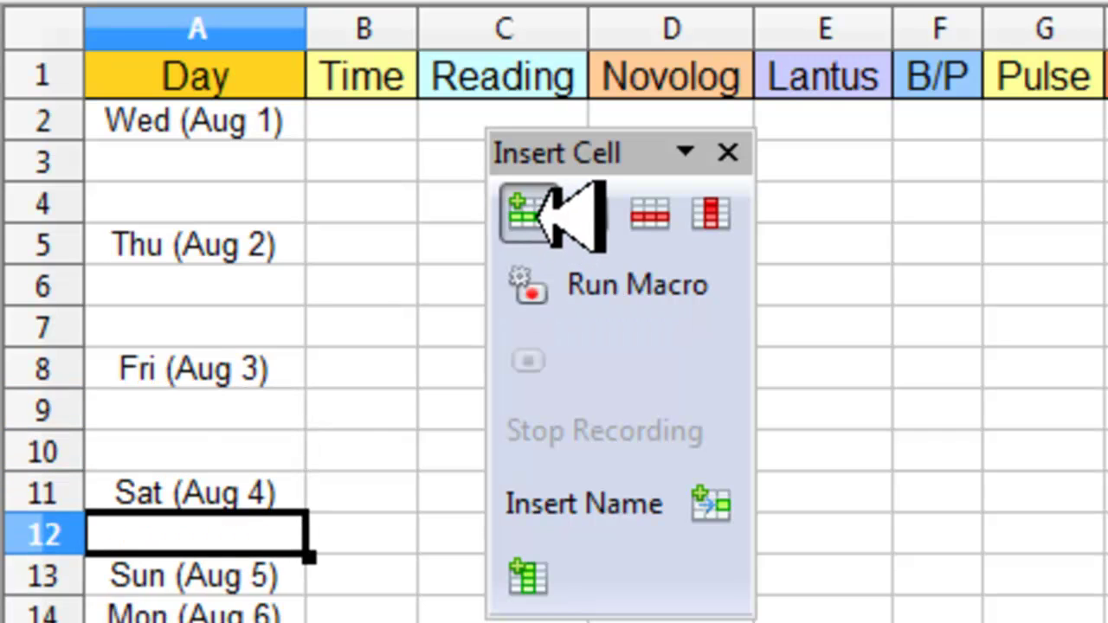
key(Down)
click(535, 215)
key(Down)
key(Down)
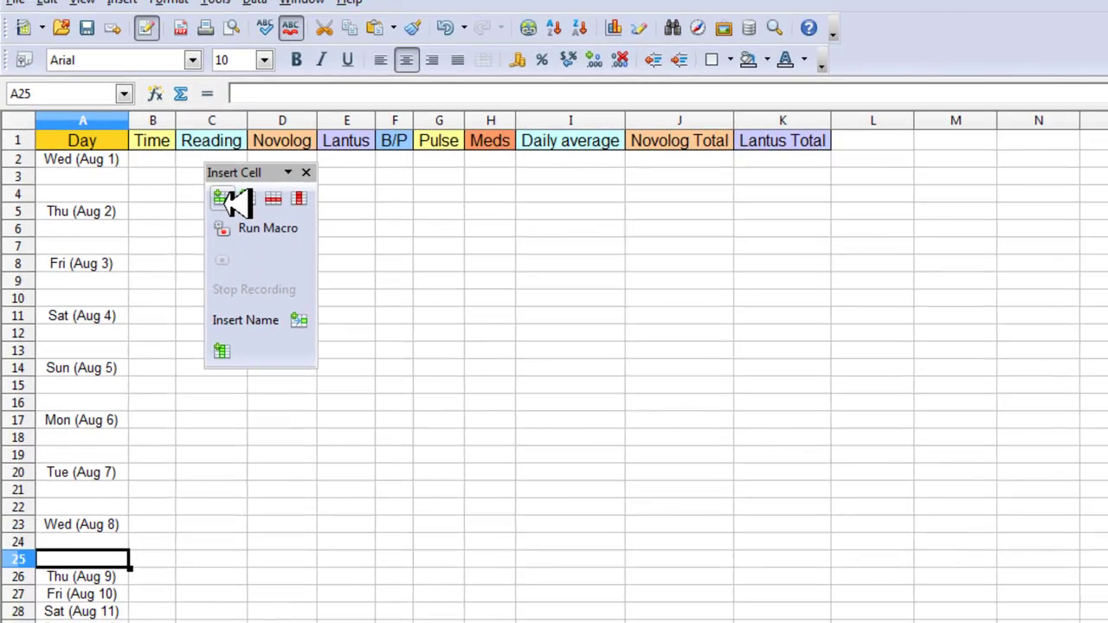
key(Down)
key(Down)
click(229, 199)
key(Down)
click(230, 199)
key(Down)
key(Down)
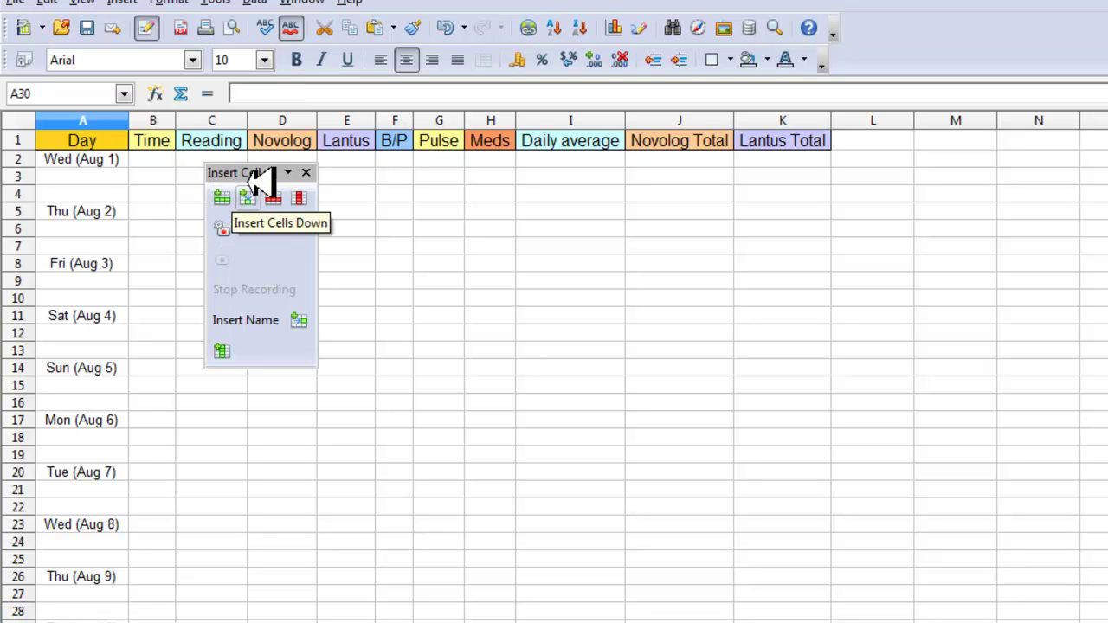
drag(247, 172, 917, 35)
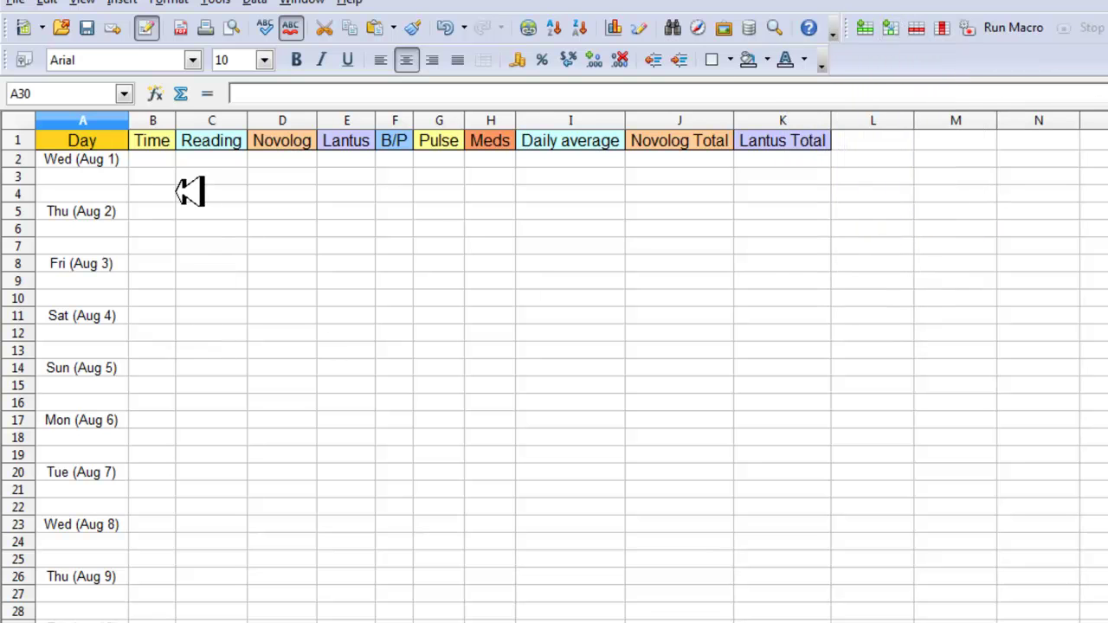
Enter the times 8am in B2 and 9am in B3, and fit column B's width to them
click(164, 159)
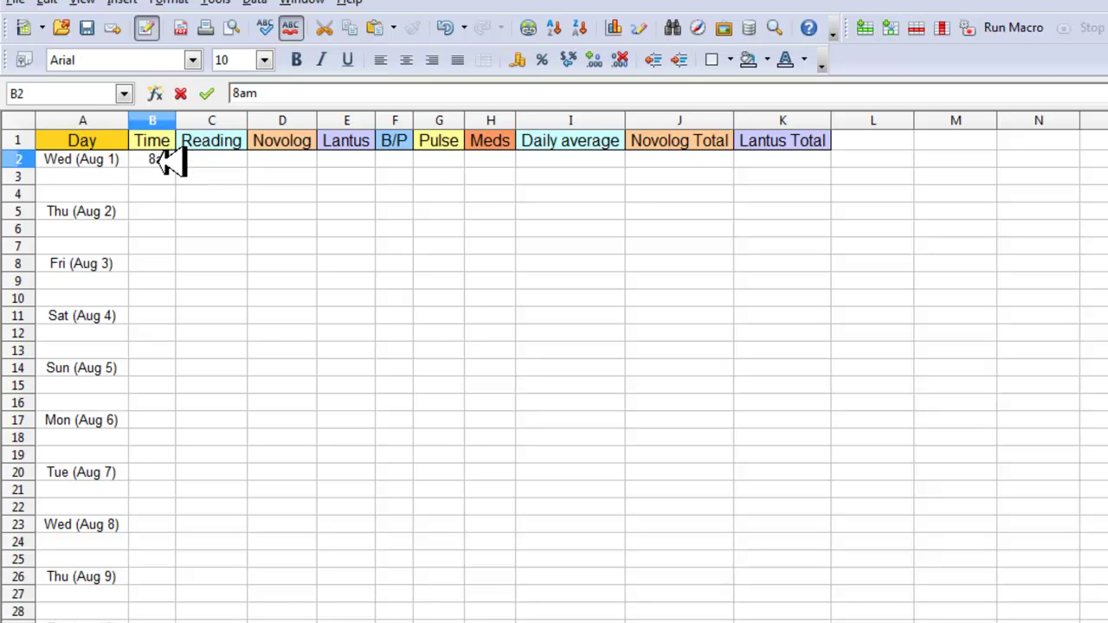
key(Return)
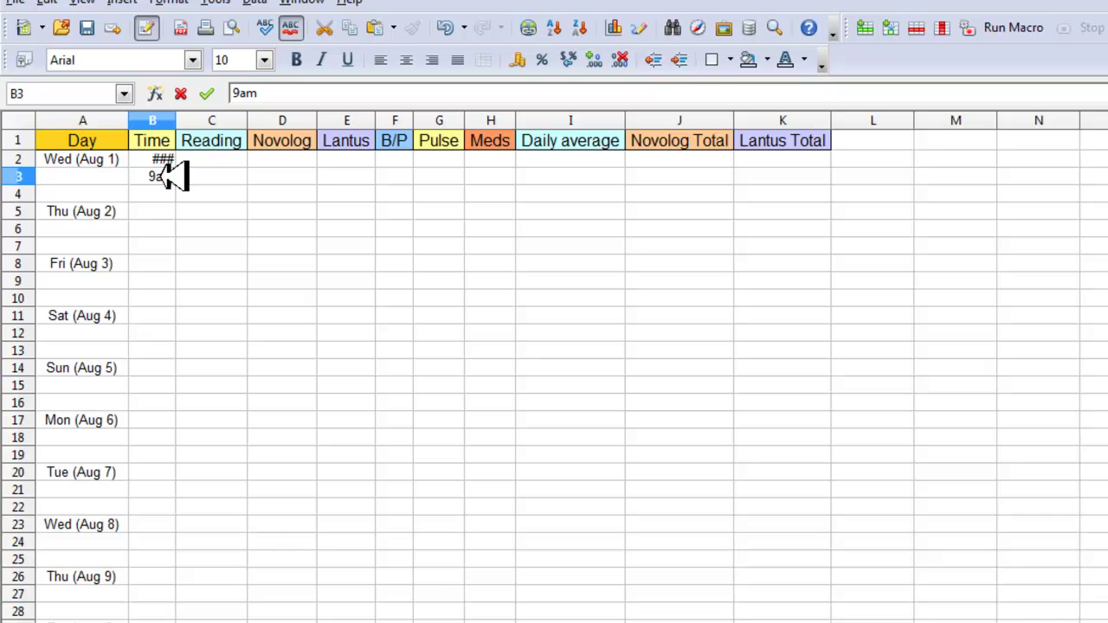
click(213, 210)
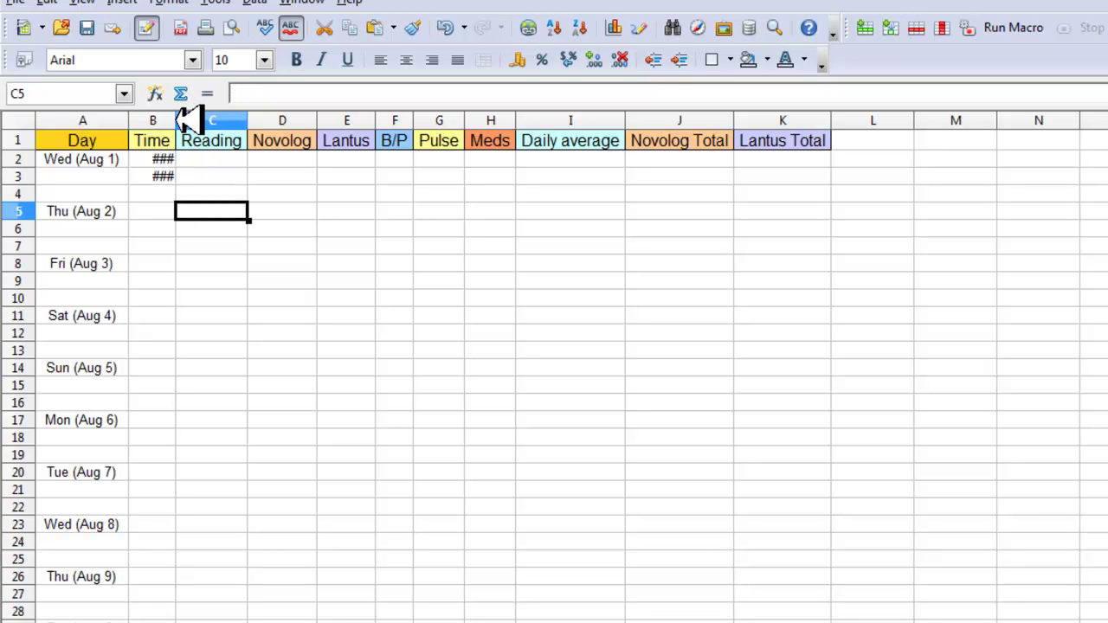
double_click(188, 121)
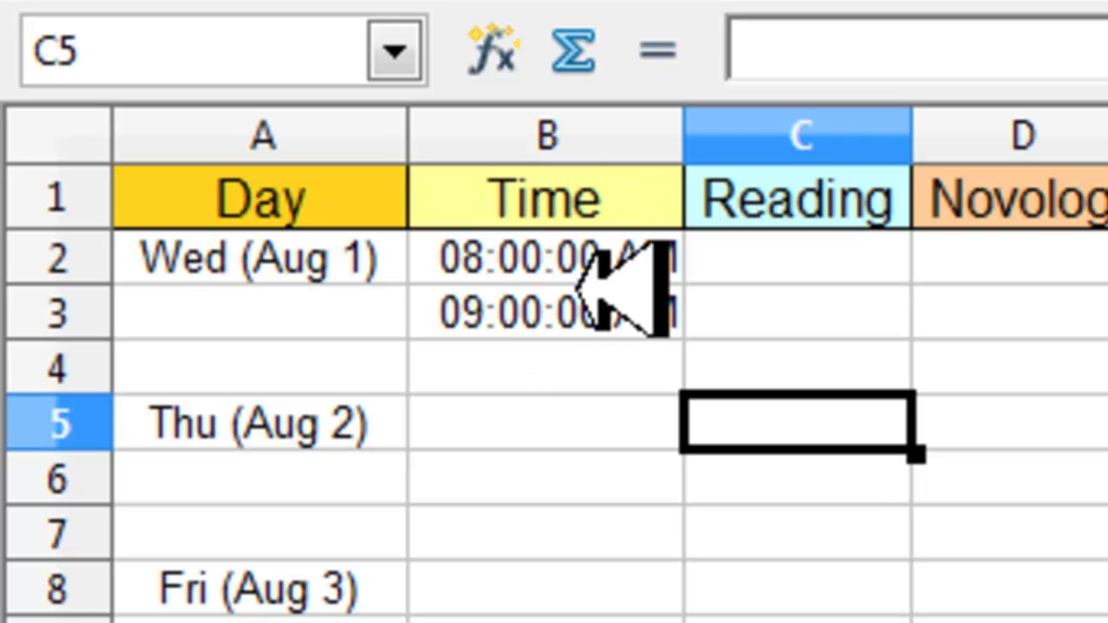
Format the entire Time column with the 01:37 PM time format (HH:MM AM/PM)
click(576, 128)
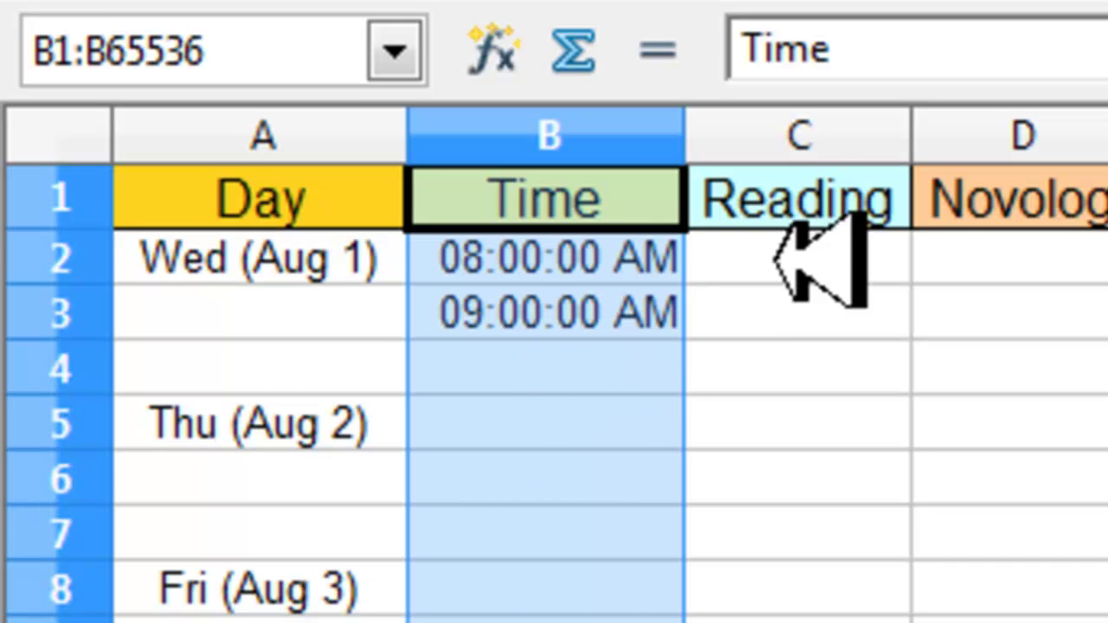
right_click(534, 393)
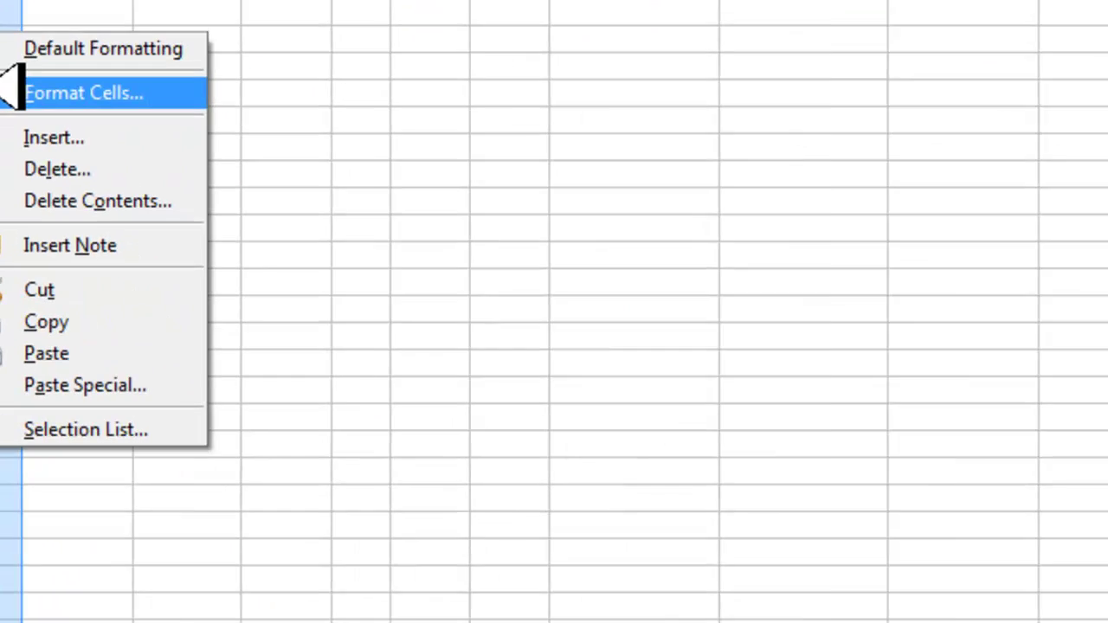
click(13, 90)
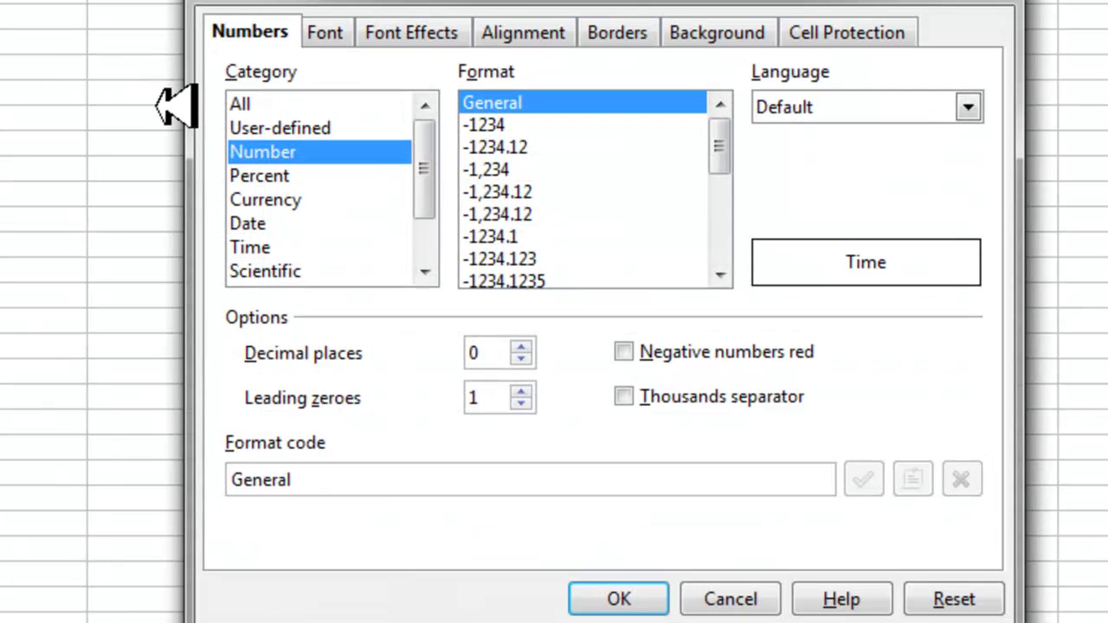
click(261, 247)
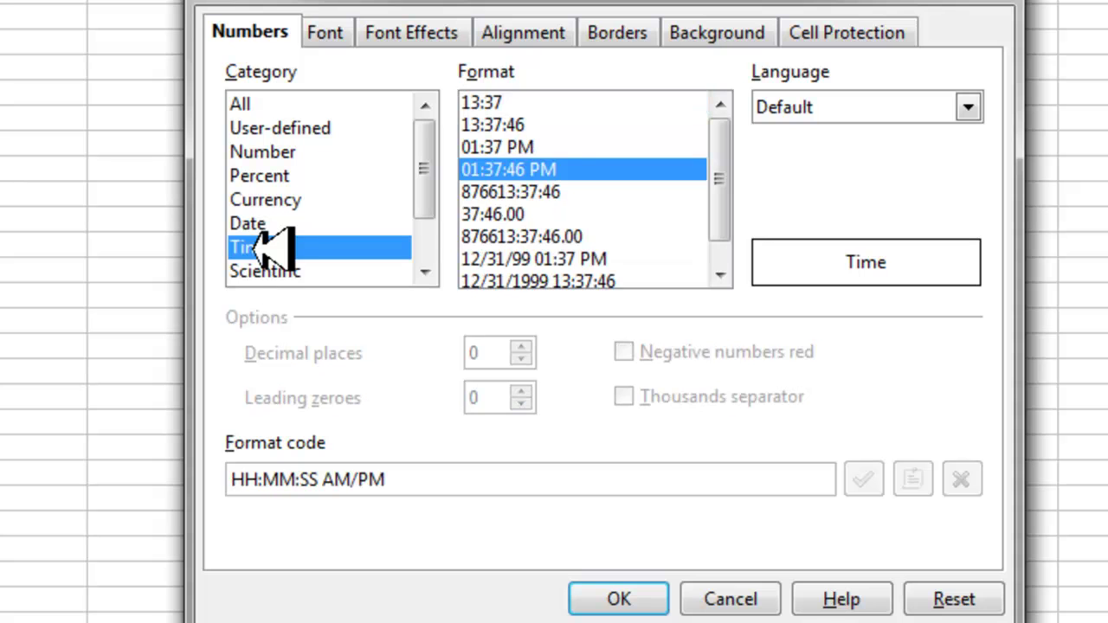
click(516, 147)
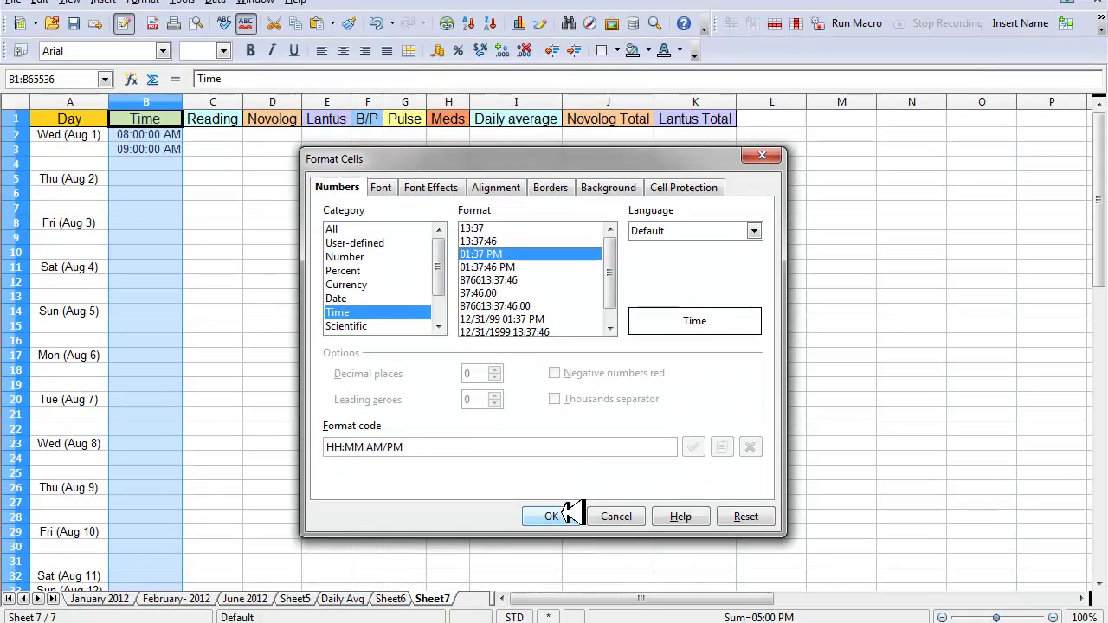
click(552, 515)
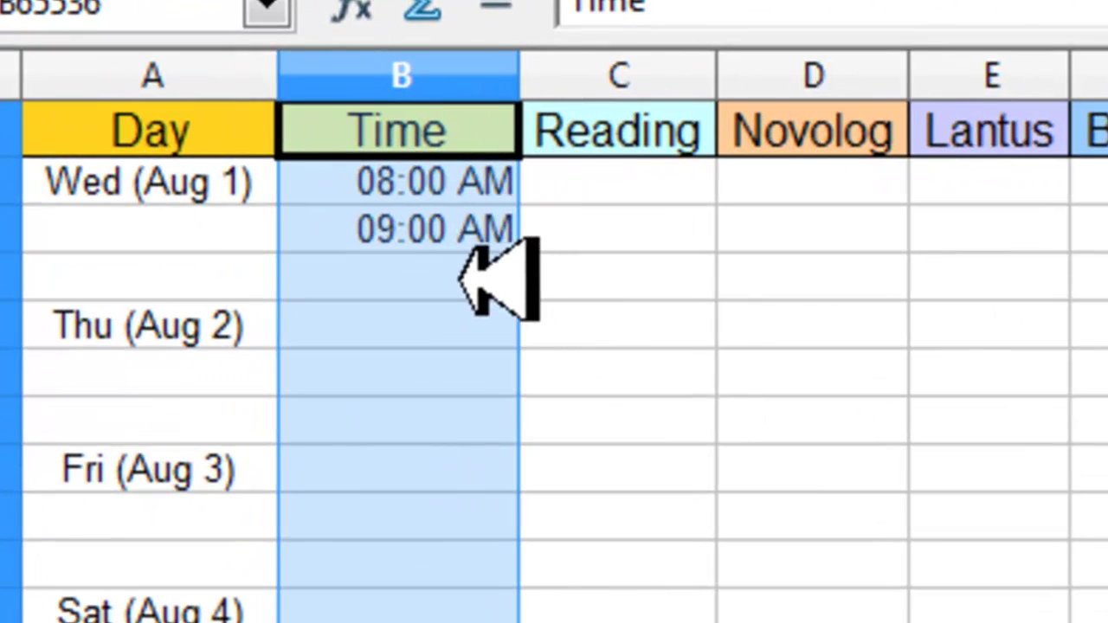
Clear the 09:00 AM entry from cell B3, leaving only the 08:00 AM time for Wed (Aug 1)
click(604, 181)
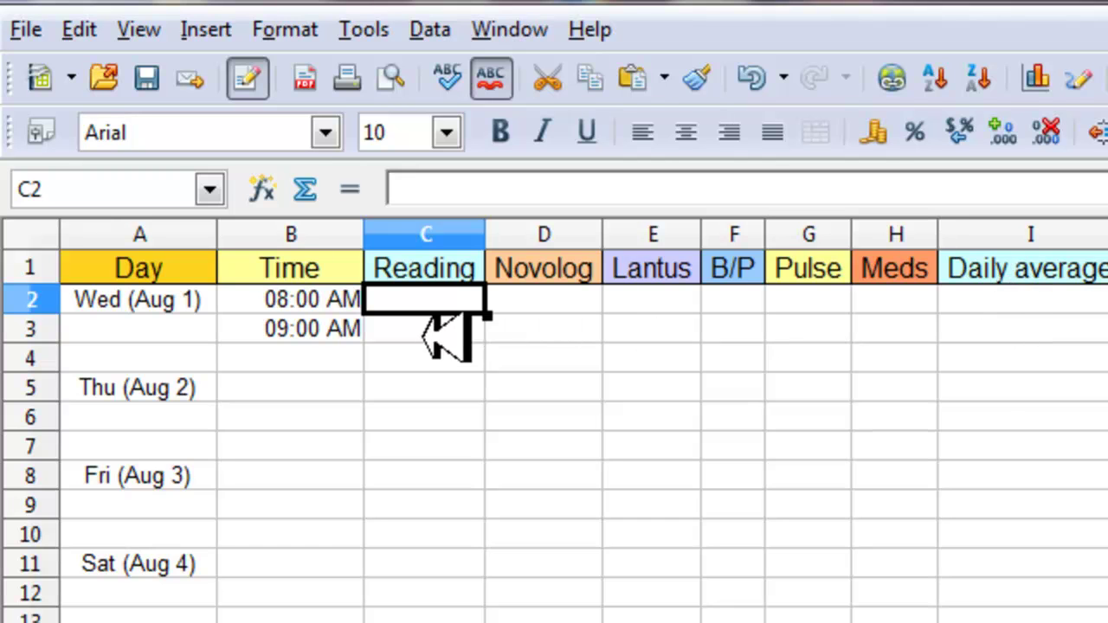
click(1022, 299)
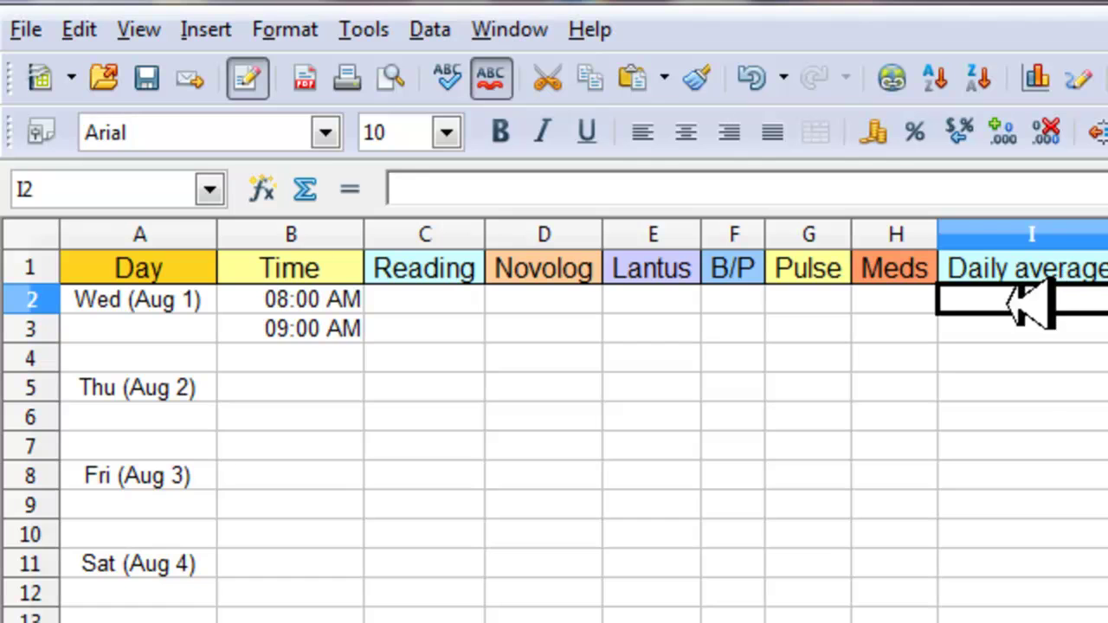
click(351, 327)
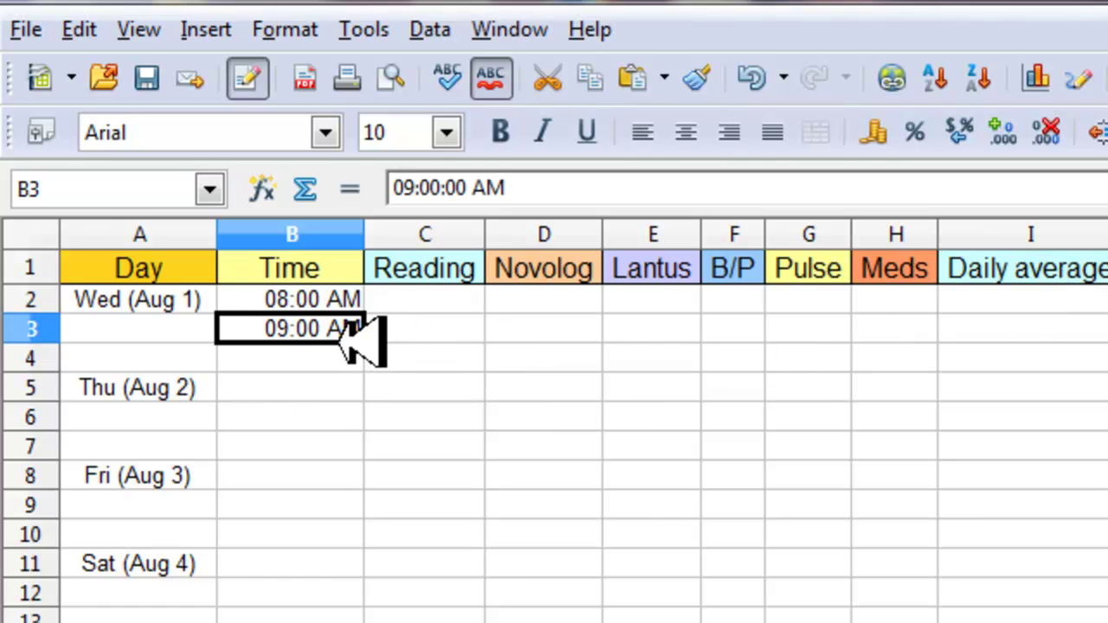
key(Delete)
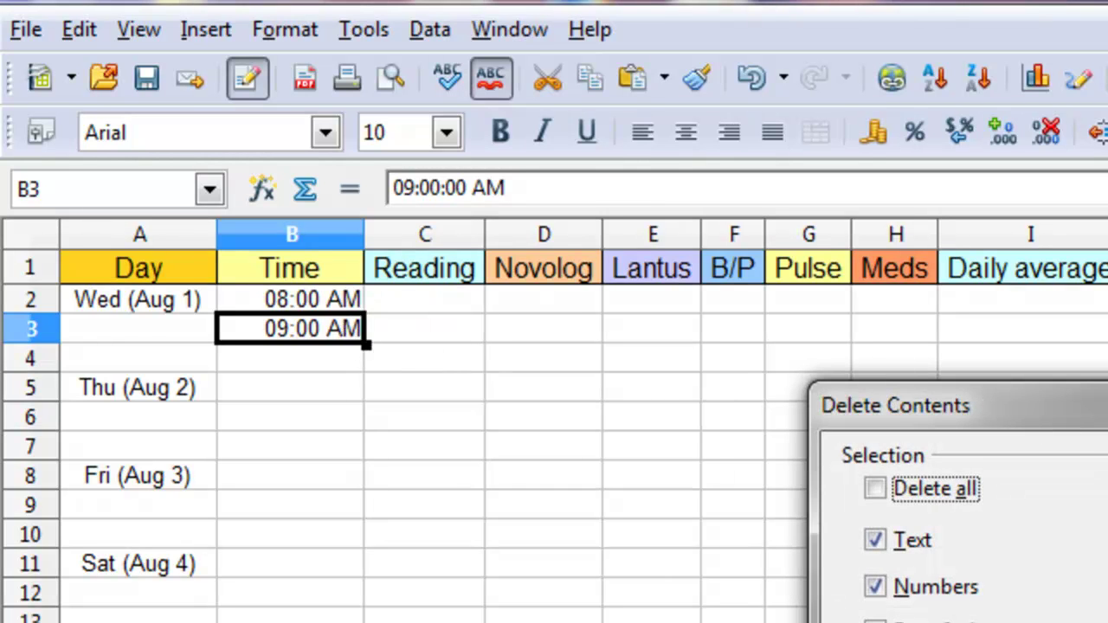
key(Escape)
click(601, 181)
drag(483, 185, 384, 185)
key(Delete)
click(467, 329)
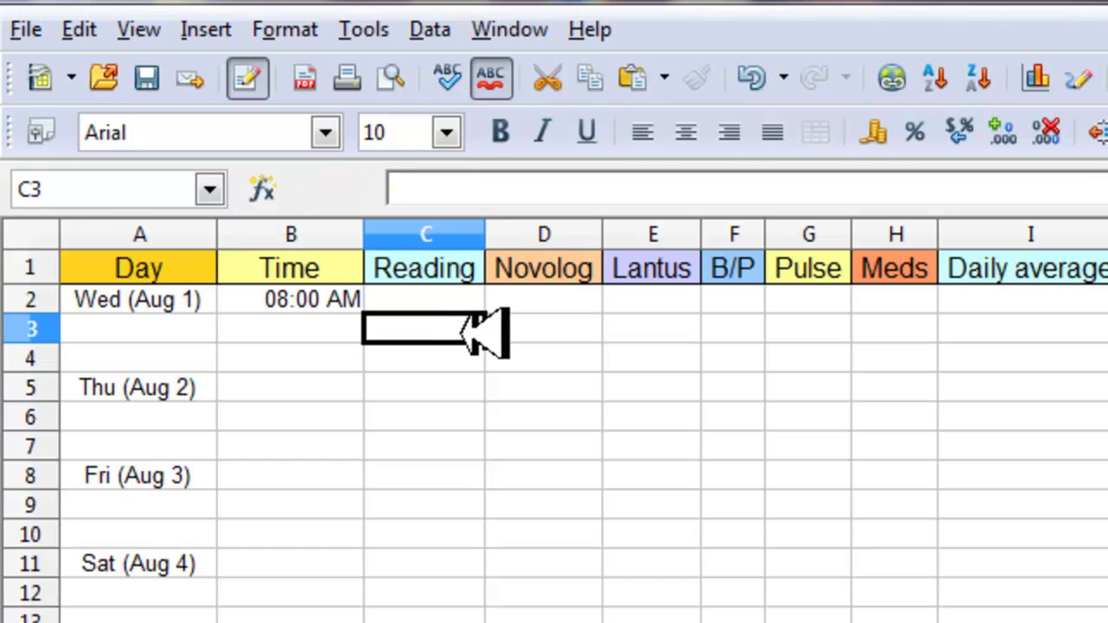
Start an AVERAGE function in the Daily average cell I2 using the Function Wizard
click(1023, 298)
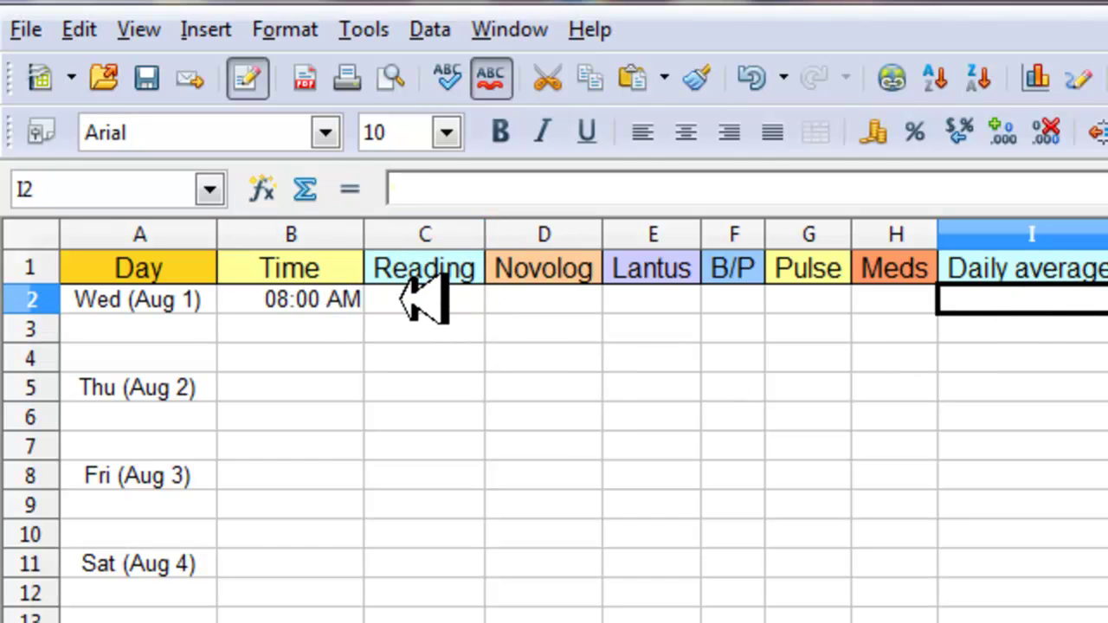
click(433, 301)
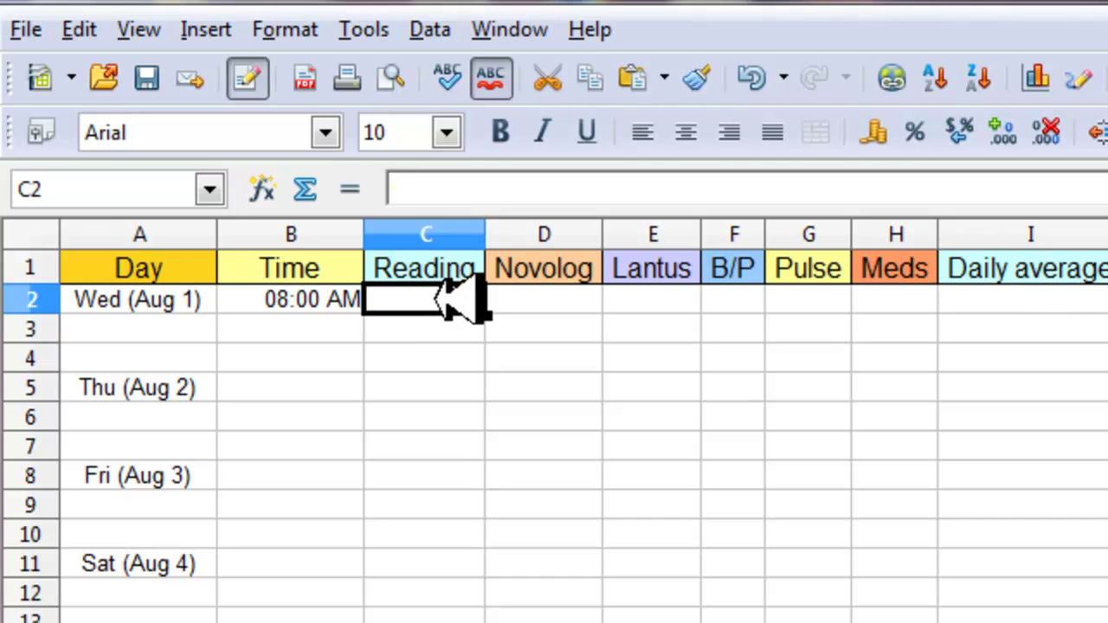
click(991, 299)
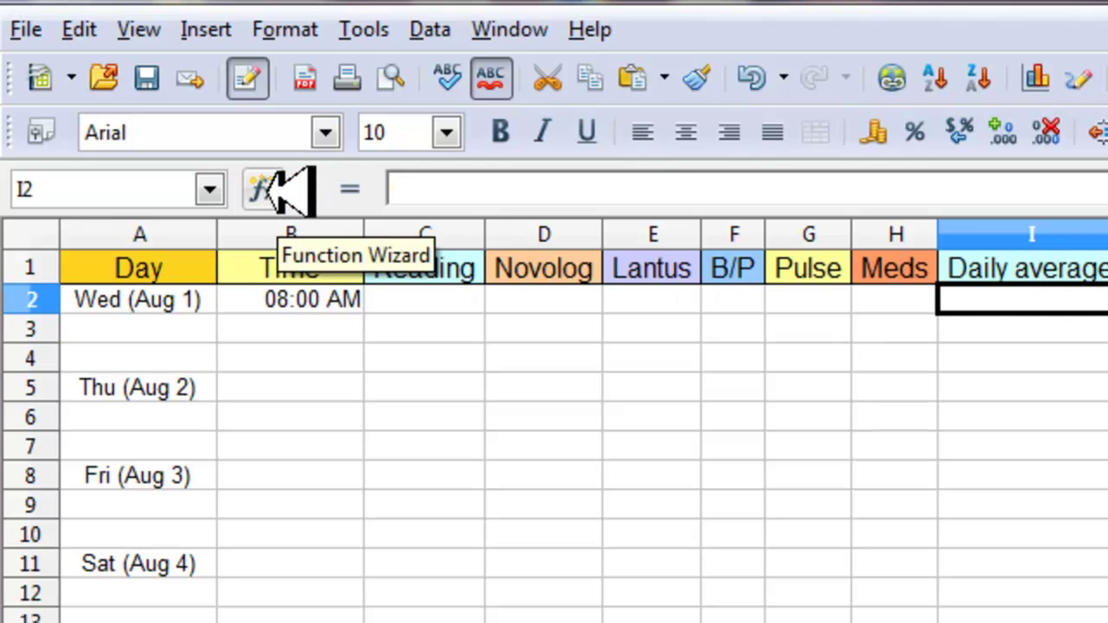
click(279, 187)
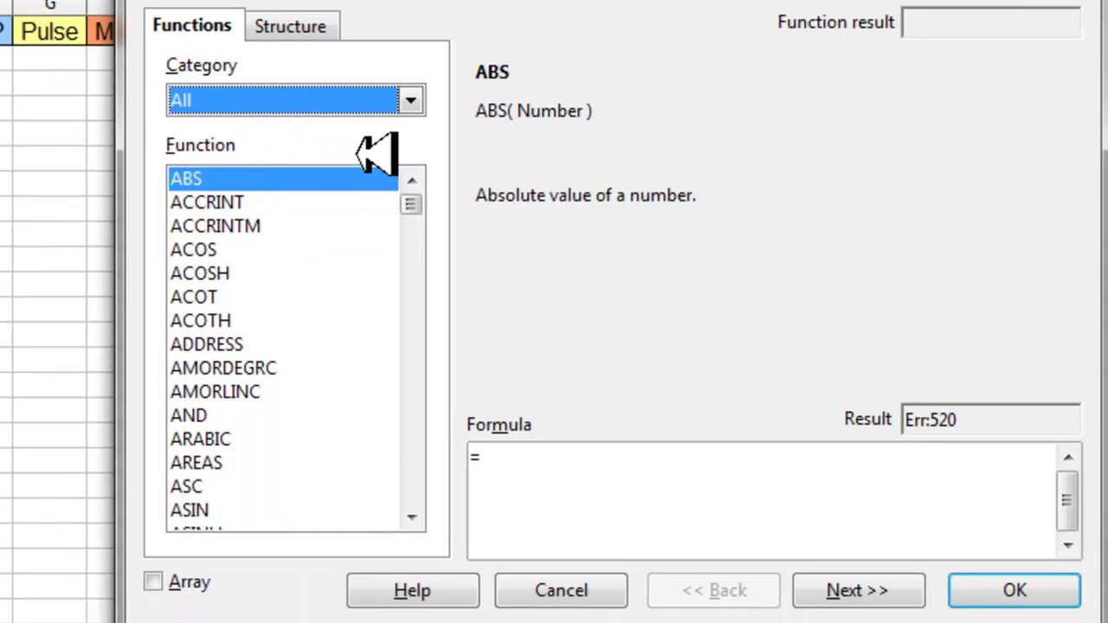
click(417, 318)
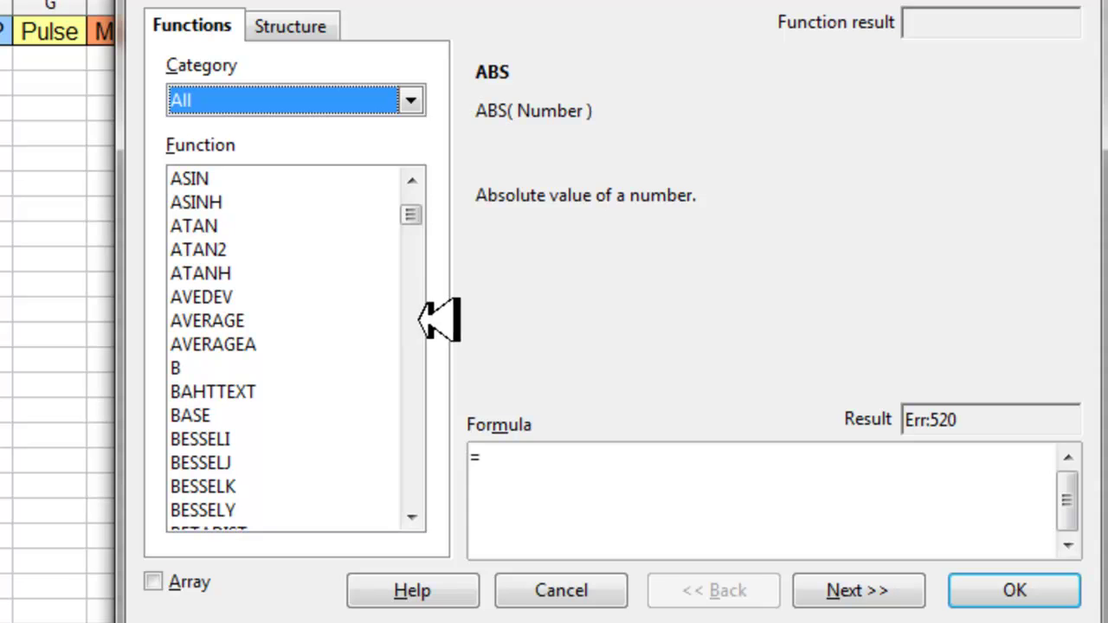
click(239, 321)
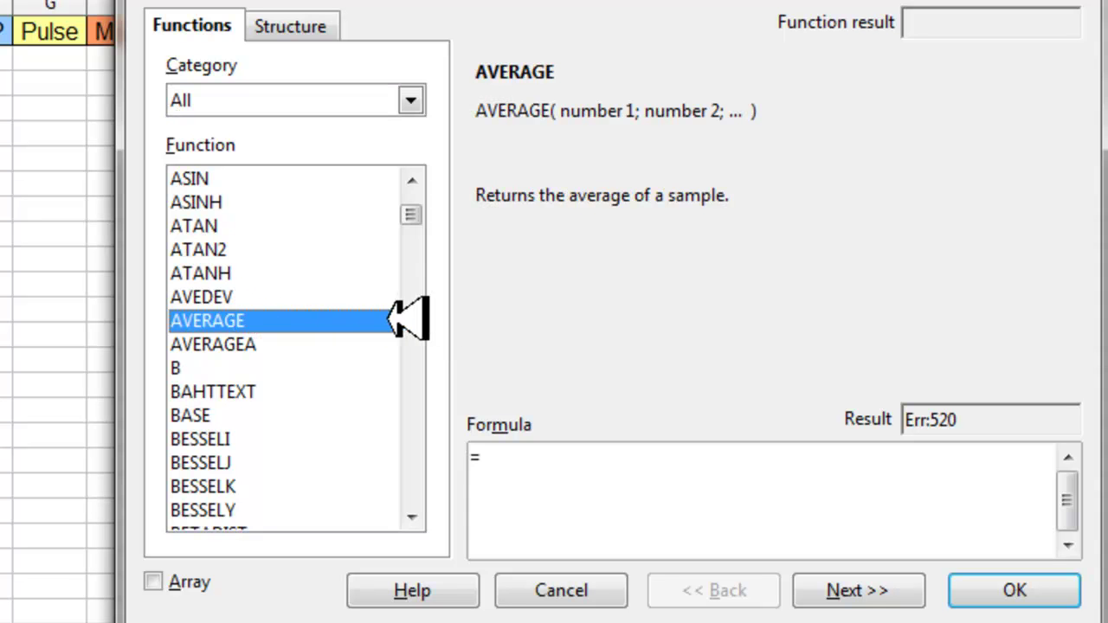
click(862, 590)
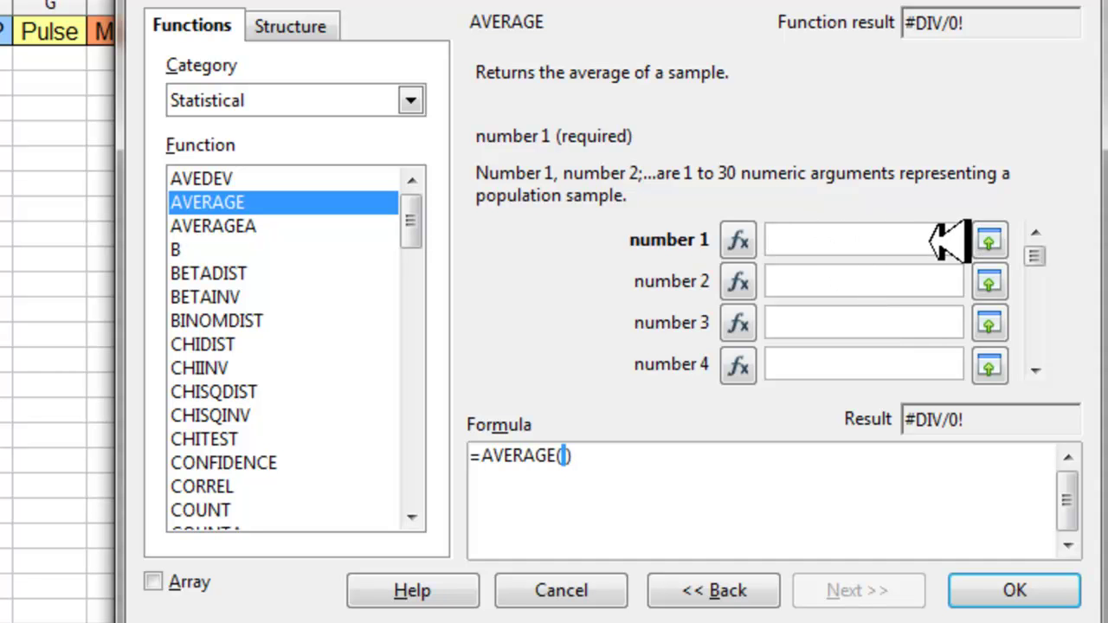
Set the AVERAGE function's number 1 argument to the Reading cells C2:C3 and insert the formula
click(989, 240)
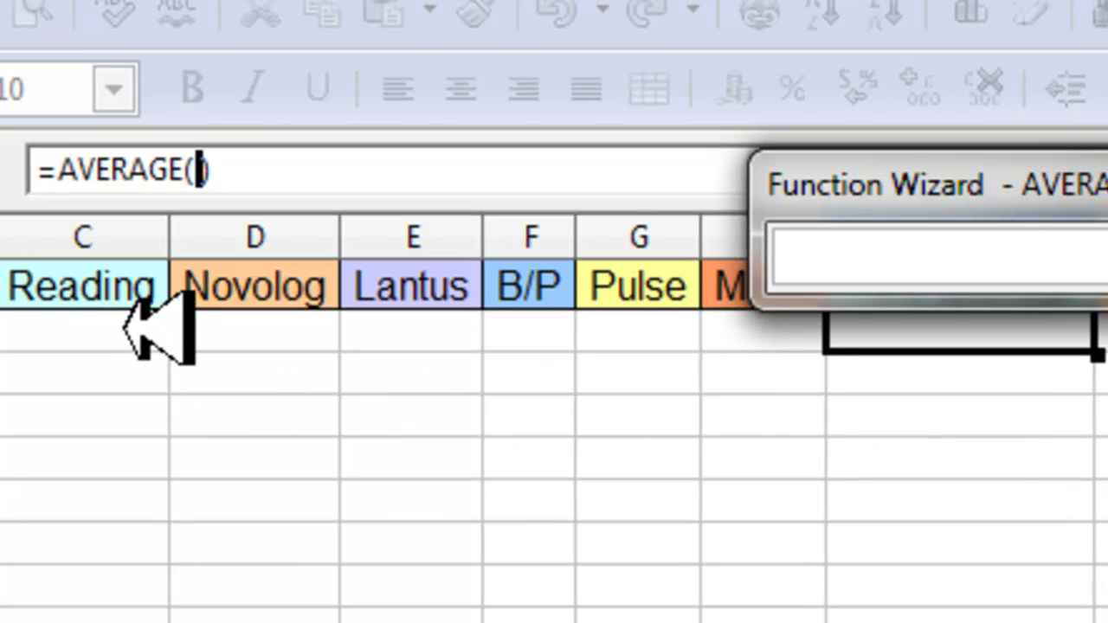
drag(126, 328, 117, 365)
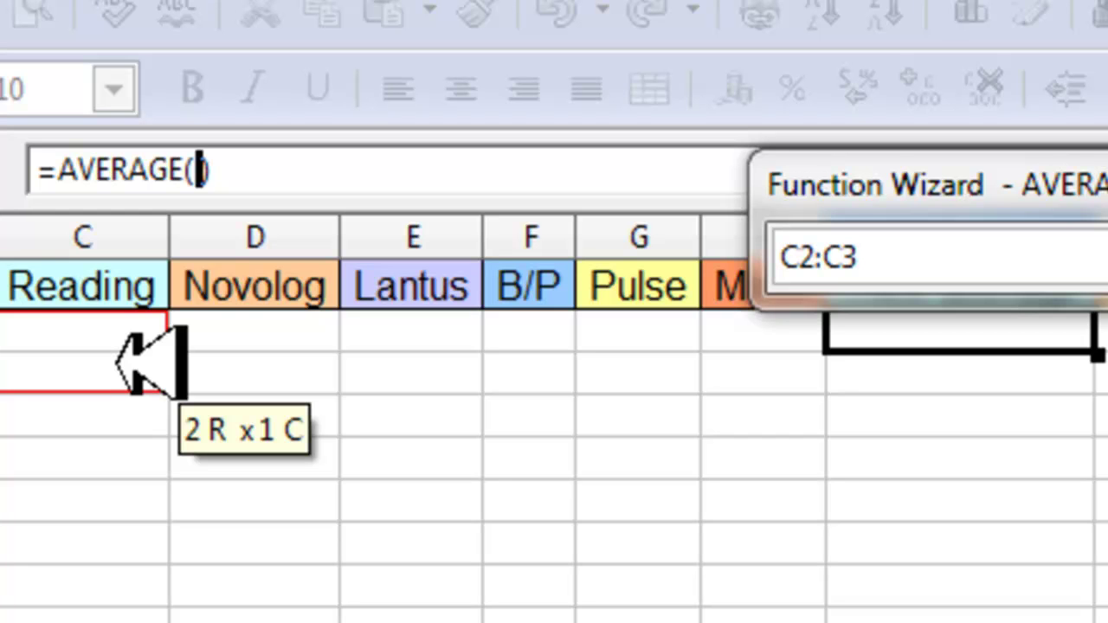
drag(117, 362, 118, 364)
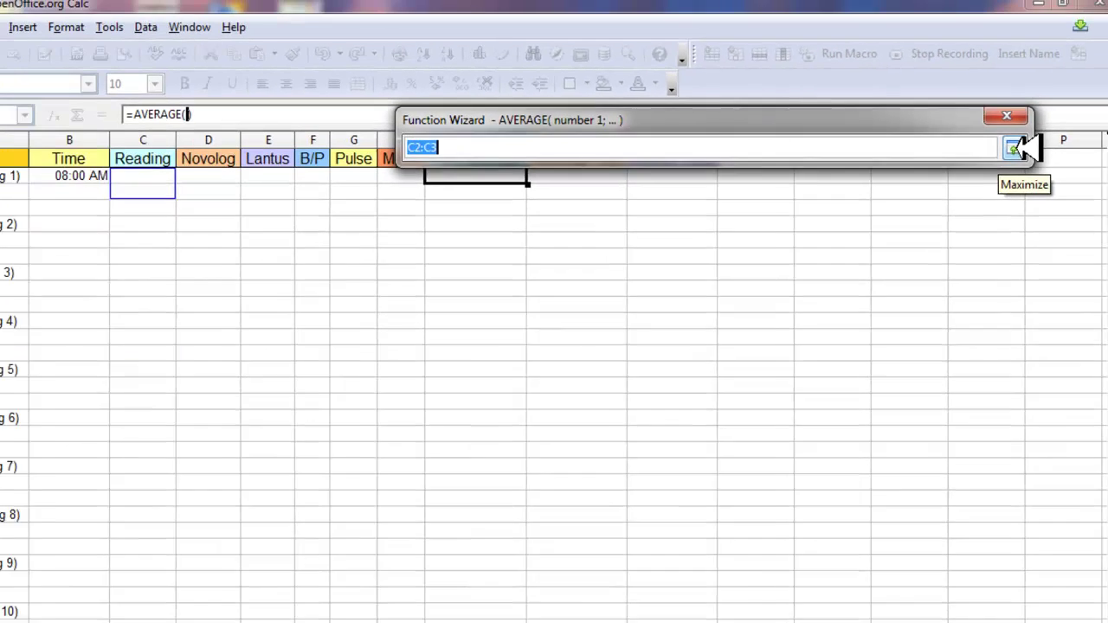
click(1074, 204)
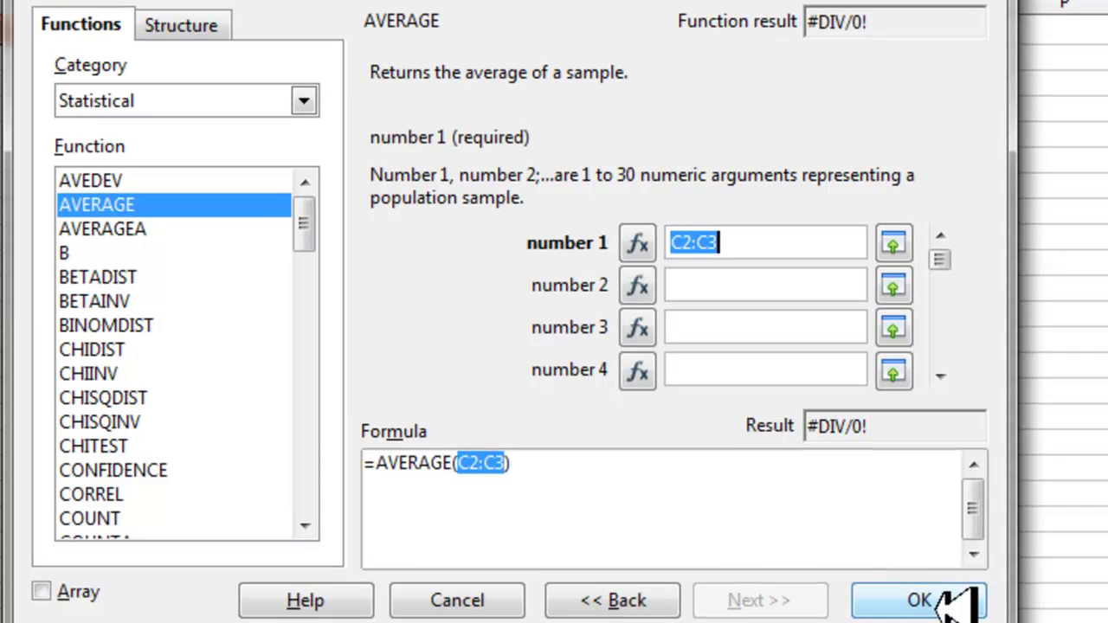
click(919, 600)
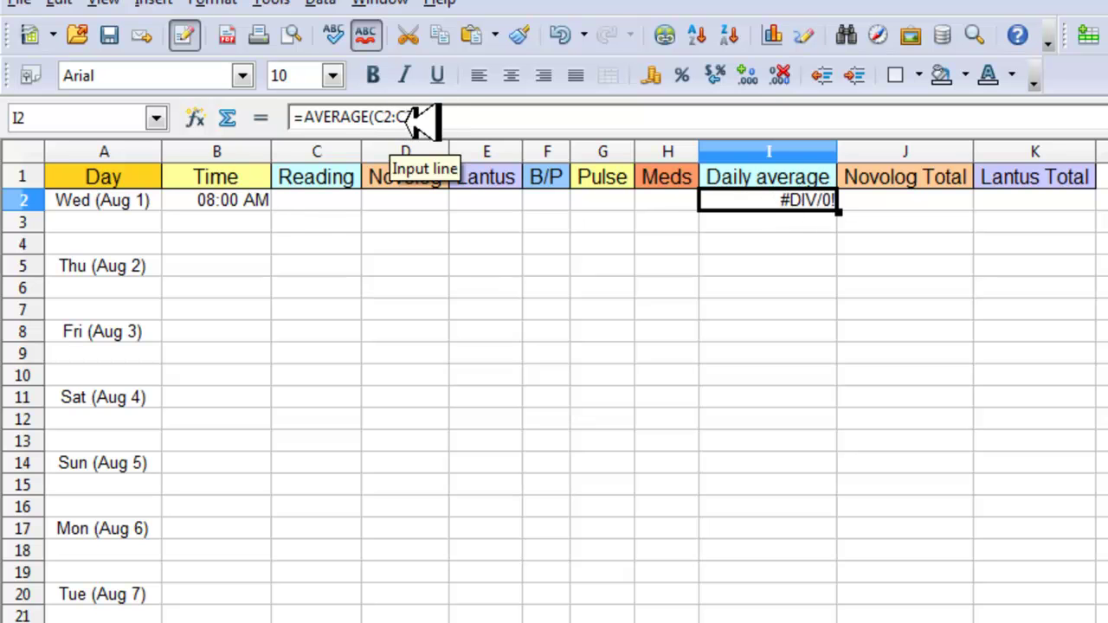
Fill the Daily average formula from I2 down through I31
click(329, 222)
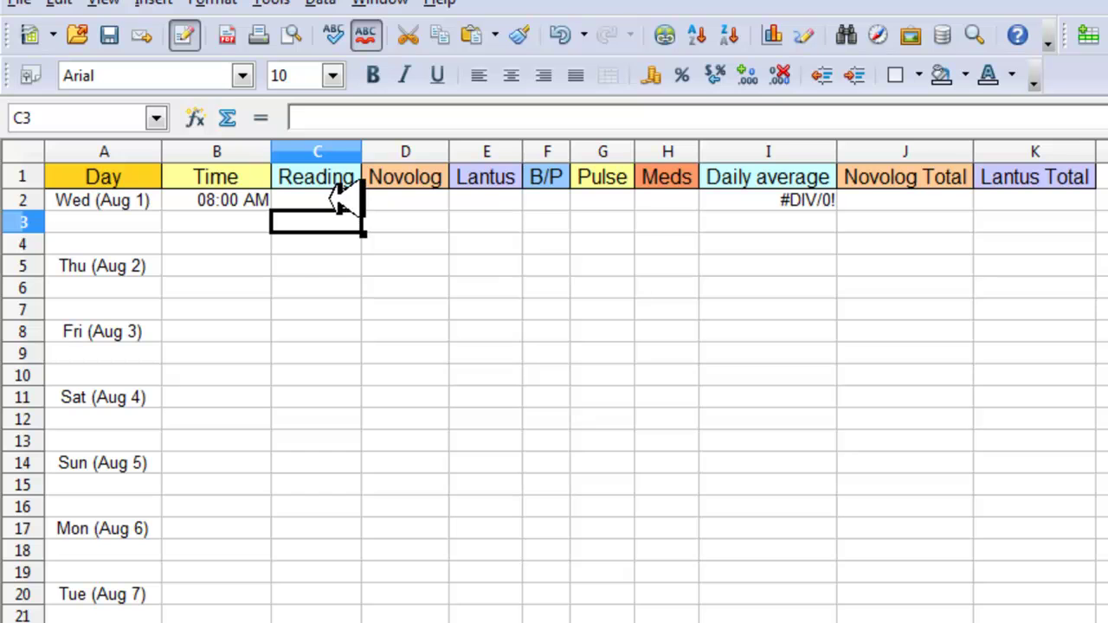
click(341, 202)
click(341, 223)
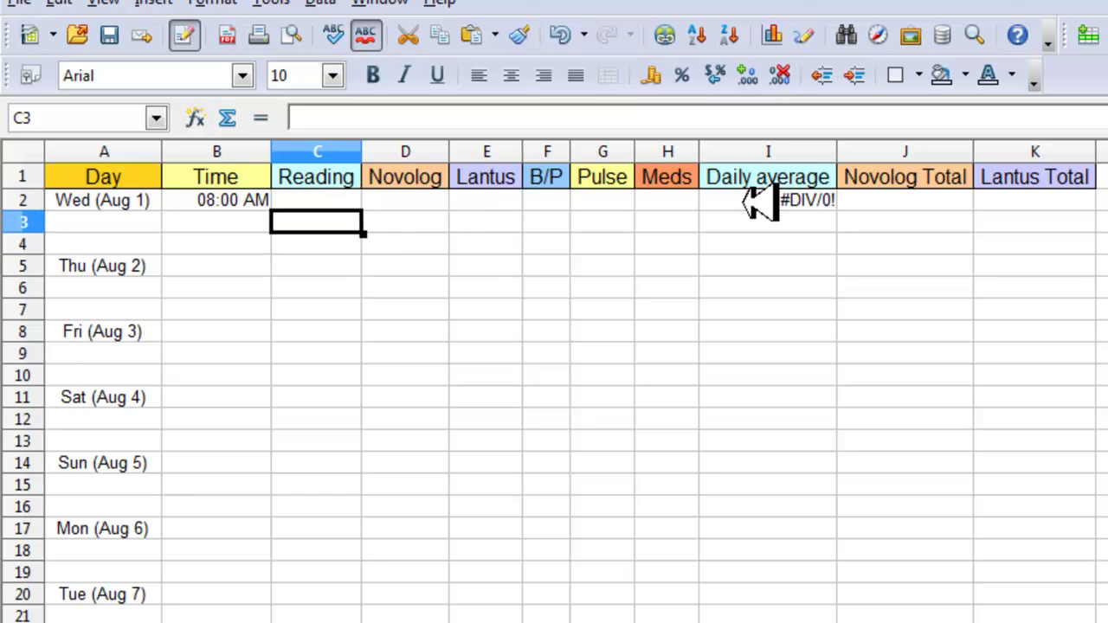
click(809, 200)
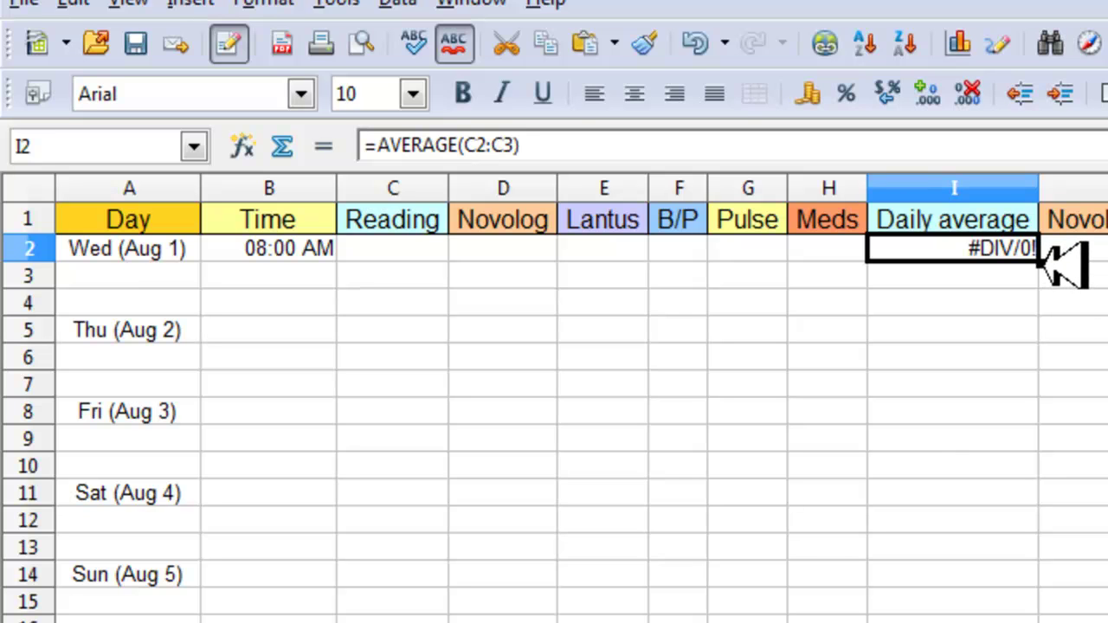
drag(1042, 258, 1043, 620)
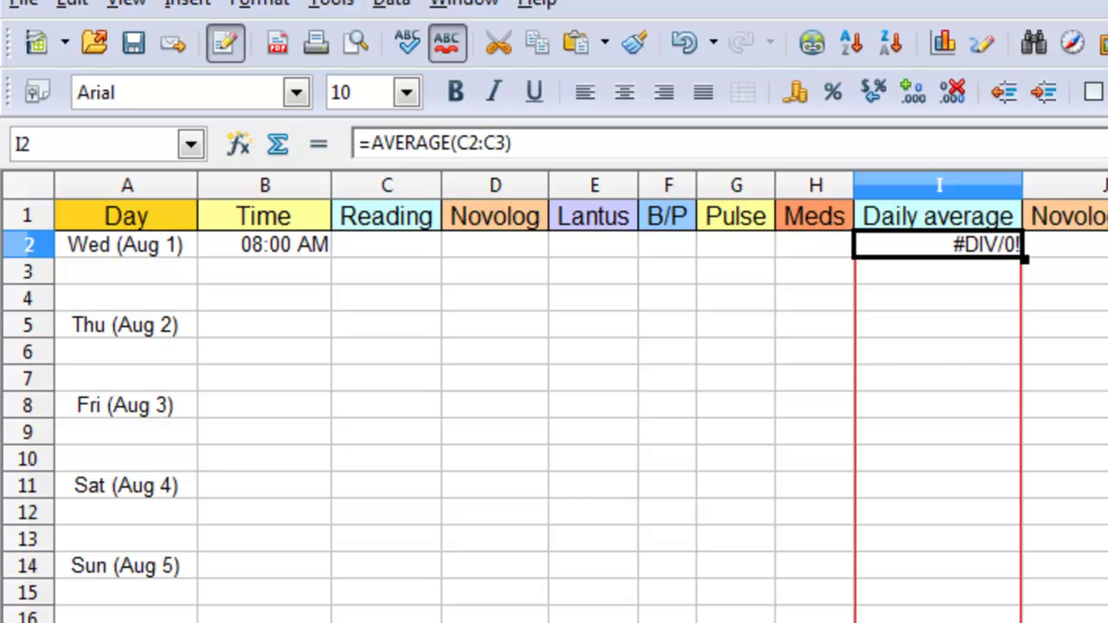
drag(1023, 619, 1024, 620)
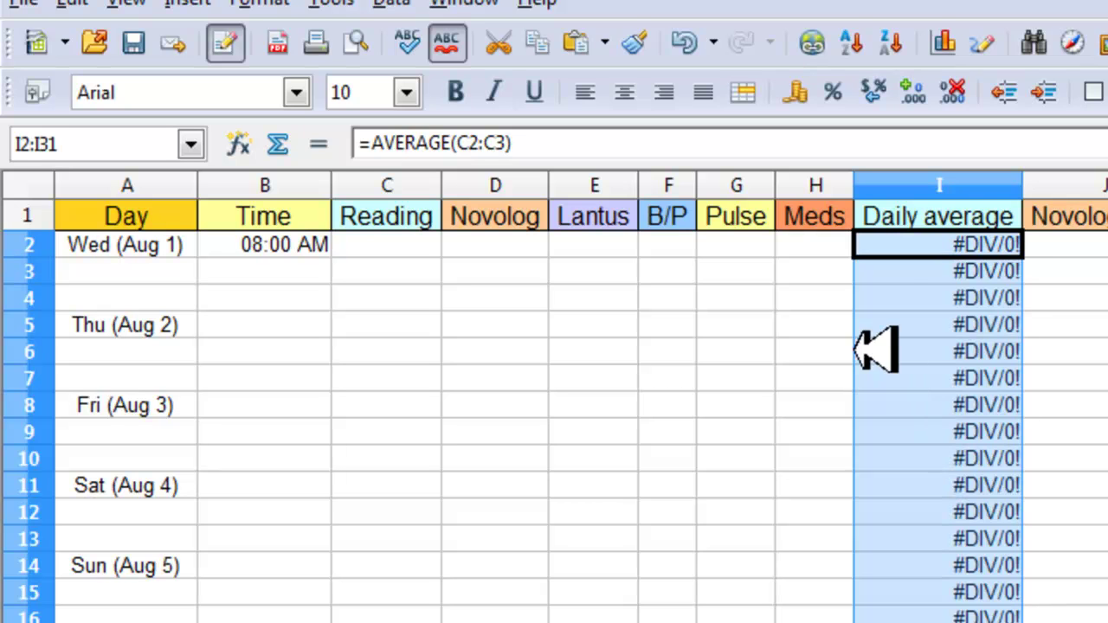
Delete the average formulas from I4 and I7, the last rows under Wed (Aug 1) and Thu (Aug 2)
click(837, 272)
click(891, 298)
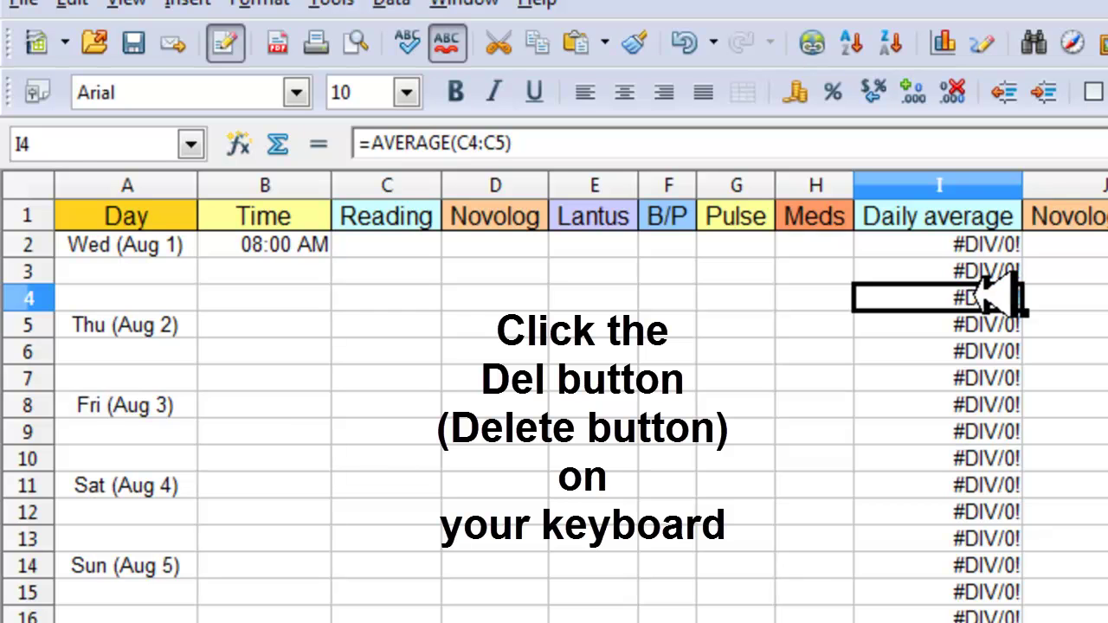
key(Delete)
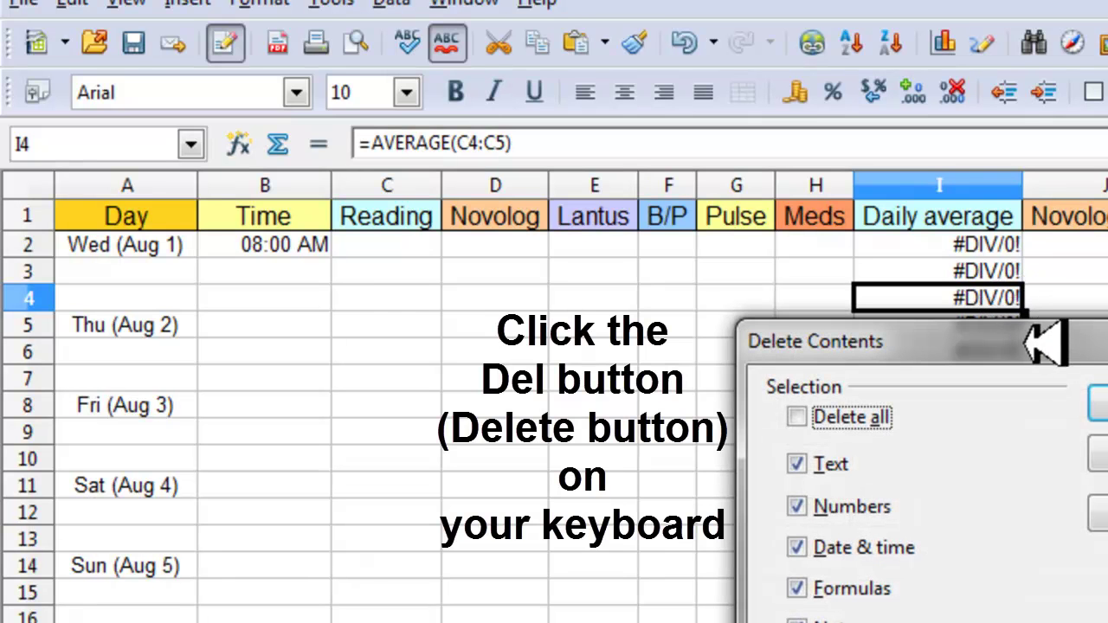
click(1099, 400)
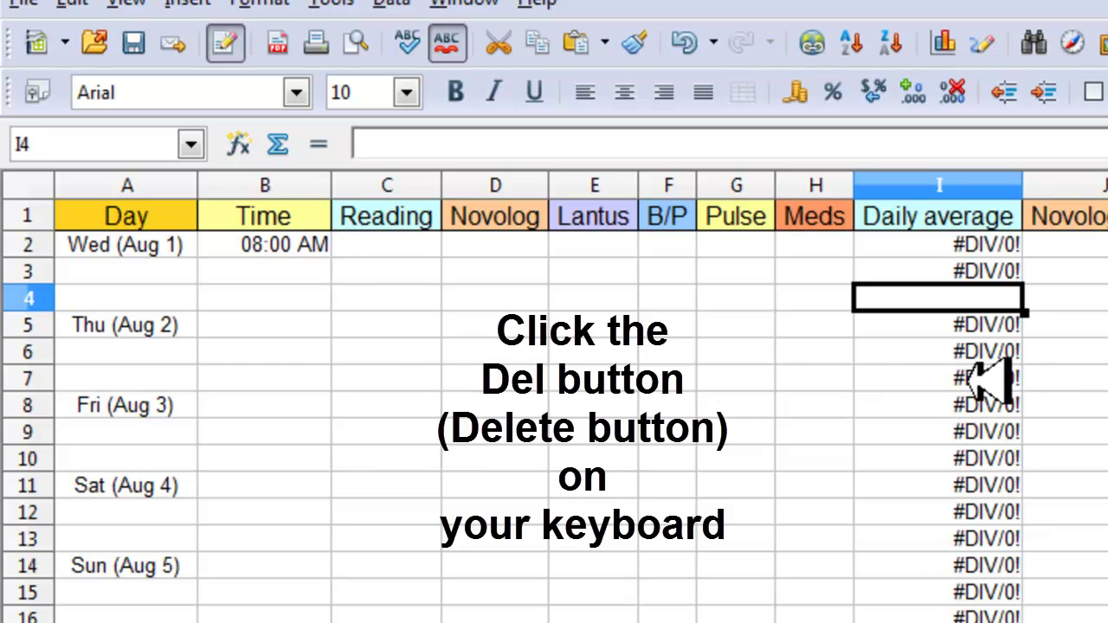
click(978, 379)
key(Delete)
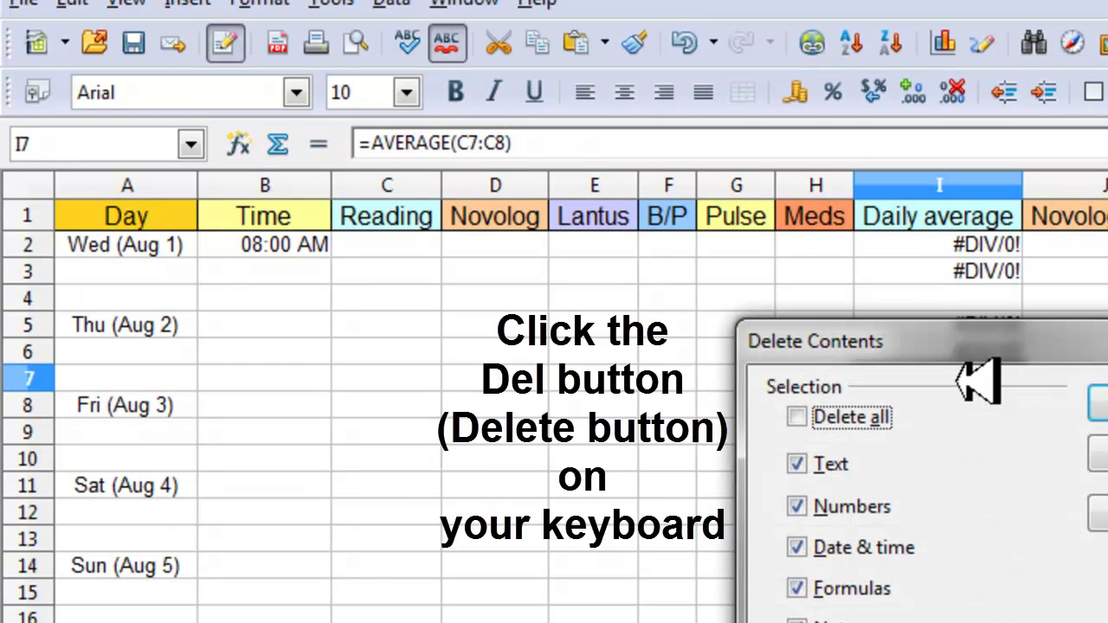
key(Return)
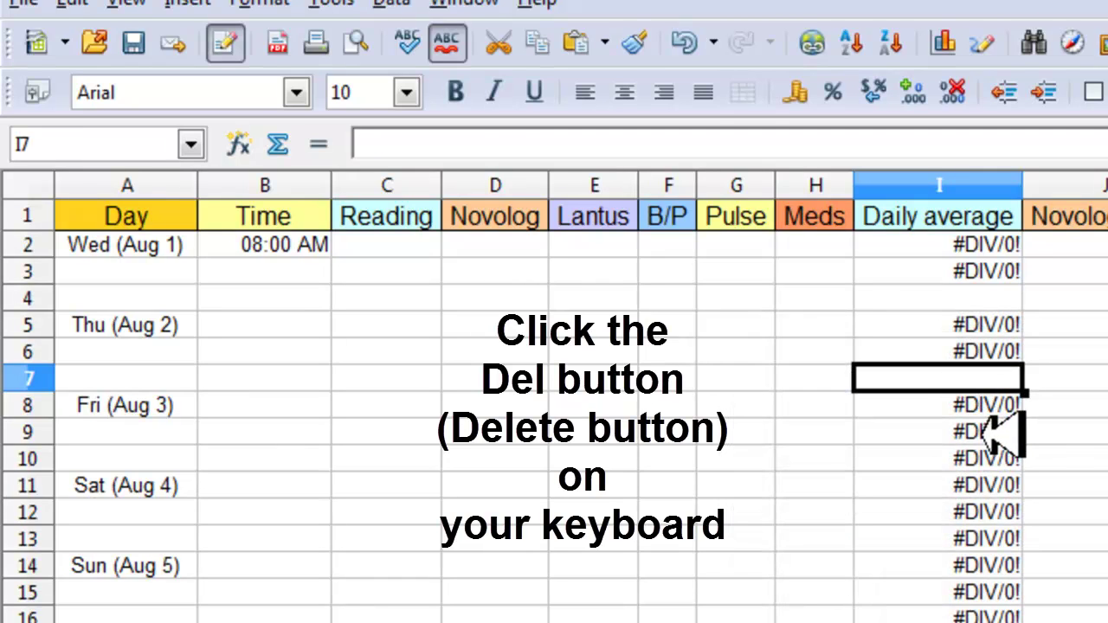
Delete the average formulas from I10 and I13, the last rows under Fri (Aug 3) and Sat (Aug 4)
click(986, 458)
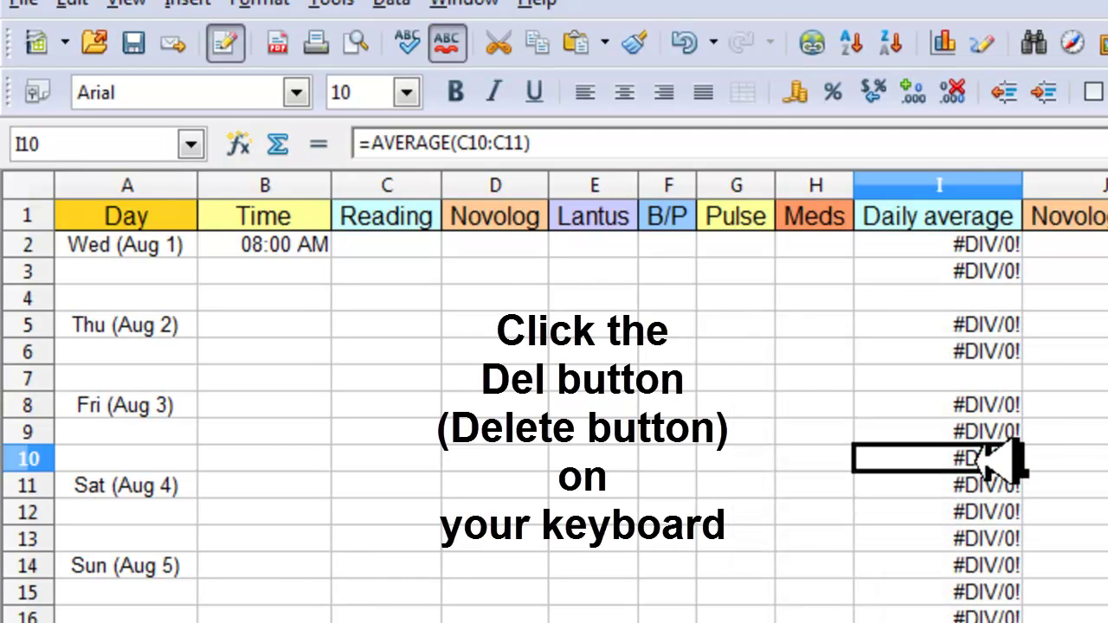
click(989, 482)
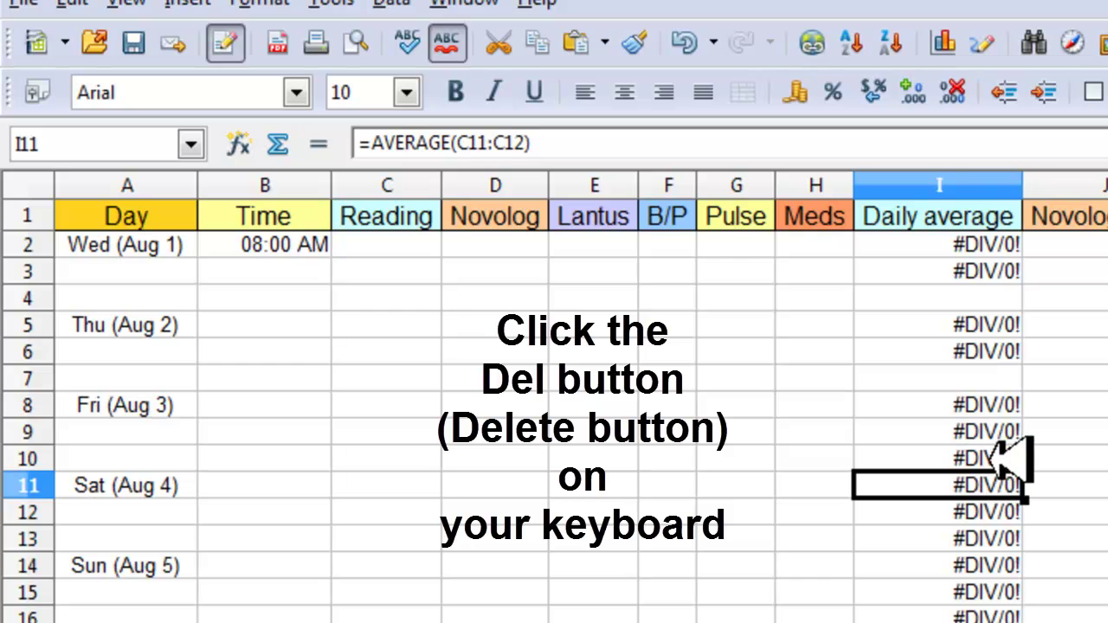
click(1012, 451)
key(Delete)
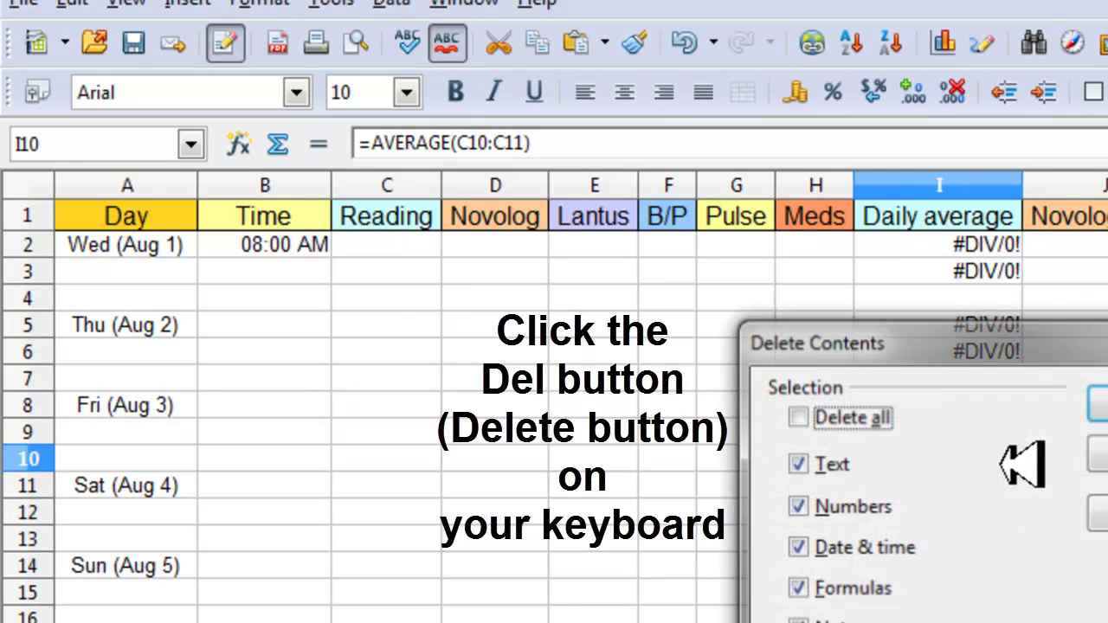
key(Return)
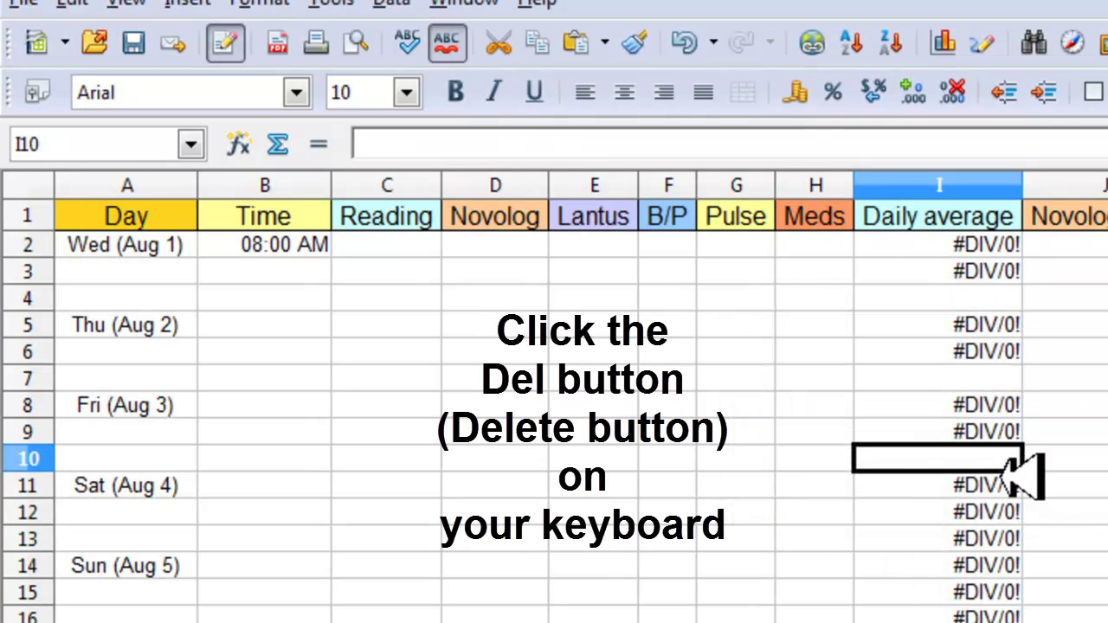
click(1004, 537)
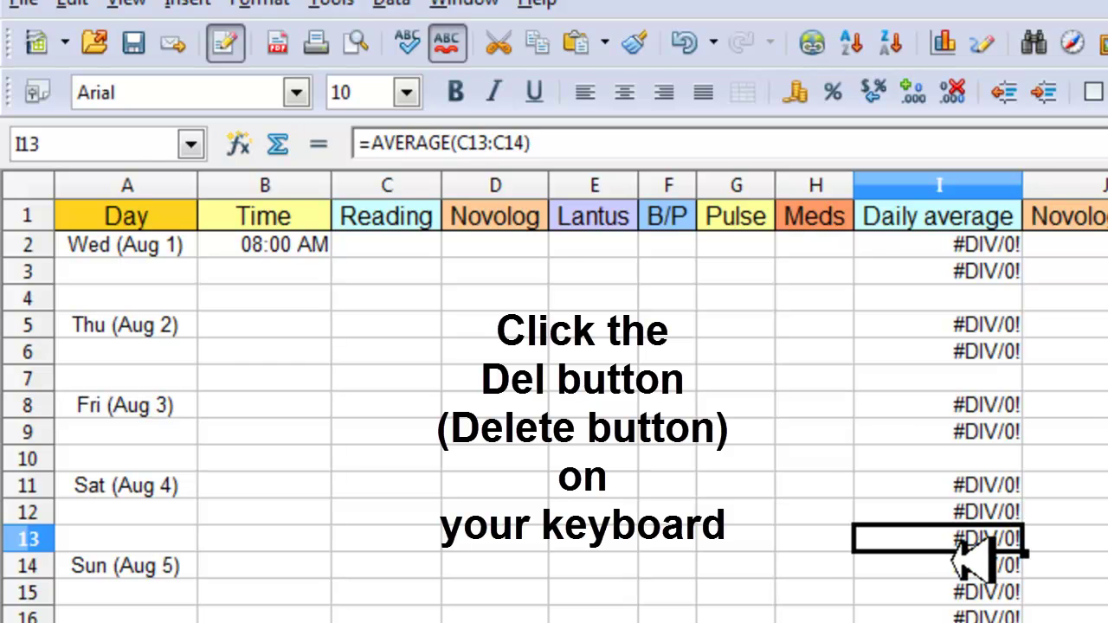
key(Delete)
key(Return)
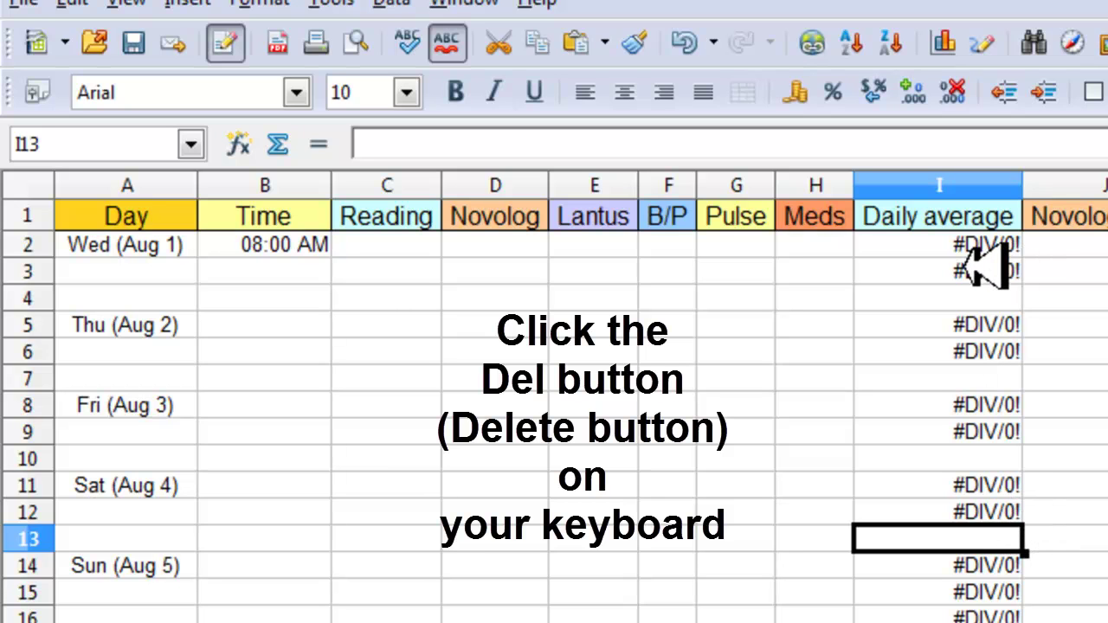
Enter a Reading of 109 in C2 for Wed (Aug 1)
click(387, 246)
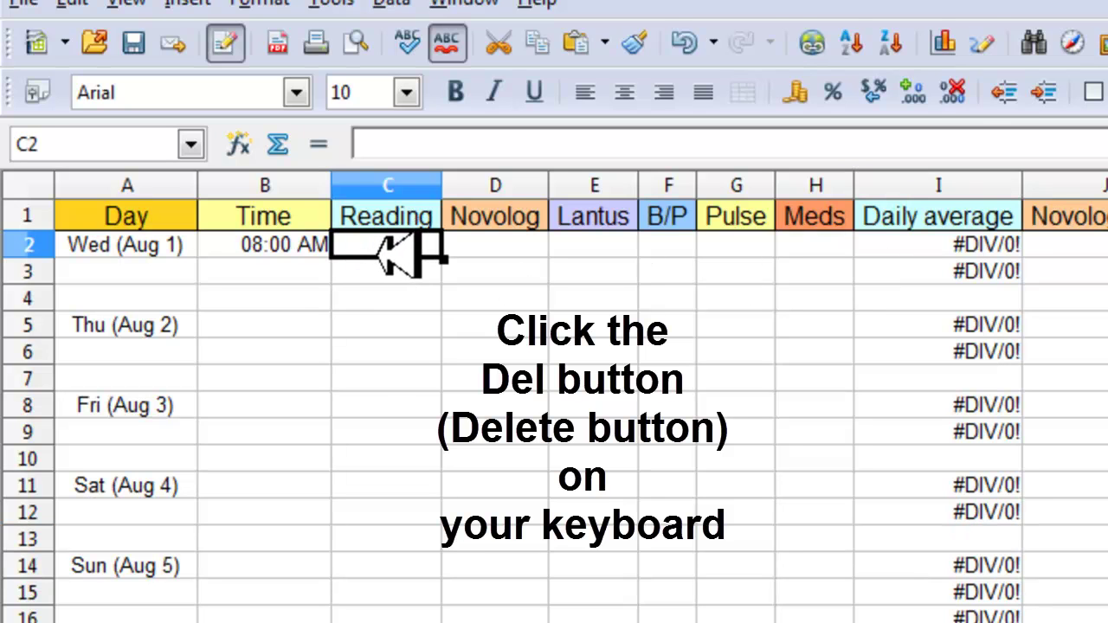
text(109)
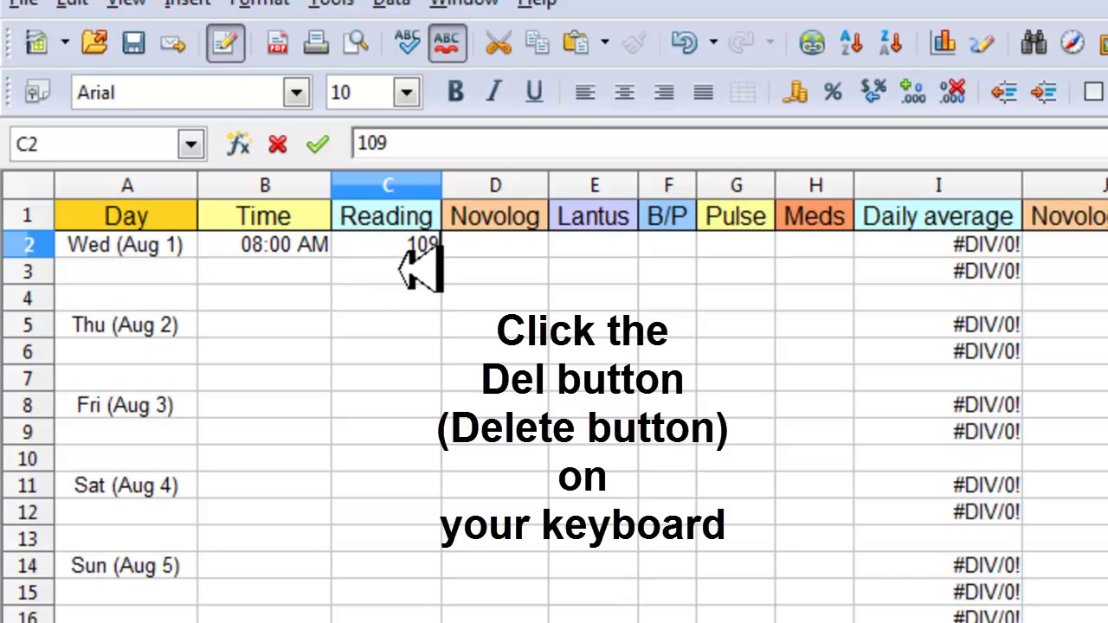
key(Return)
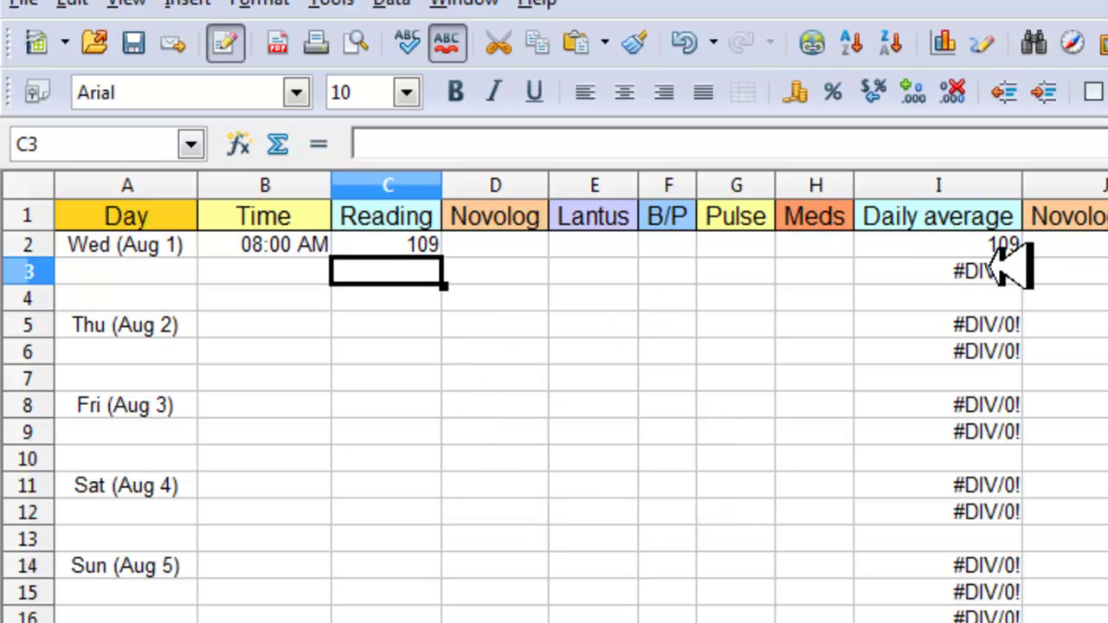
Delete the average formulas from I3 and I6, the second rows under Wed (Aug 1) and Thu (Aug 2)
click(997, 270)
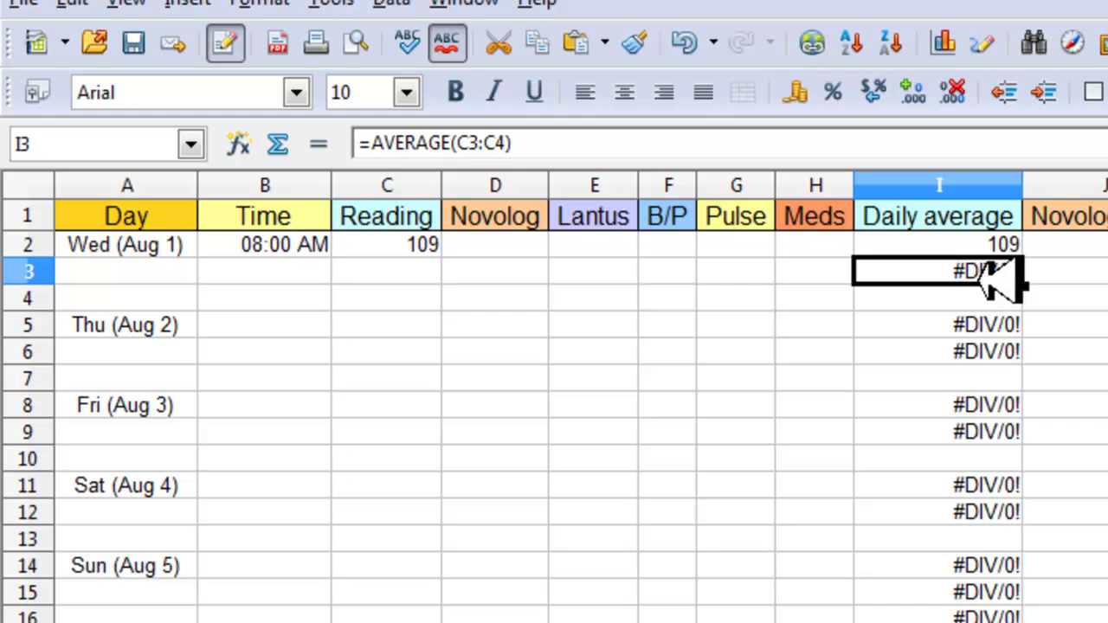
key(Delete)
click(1089, 383)
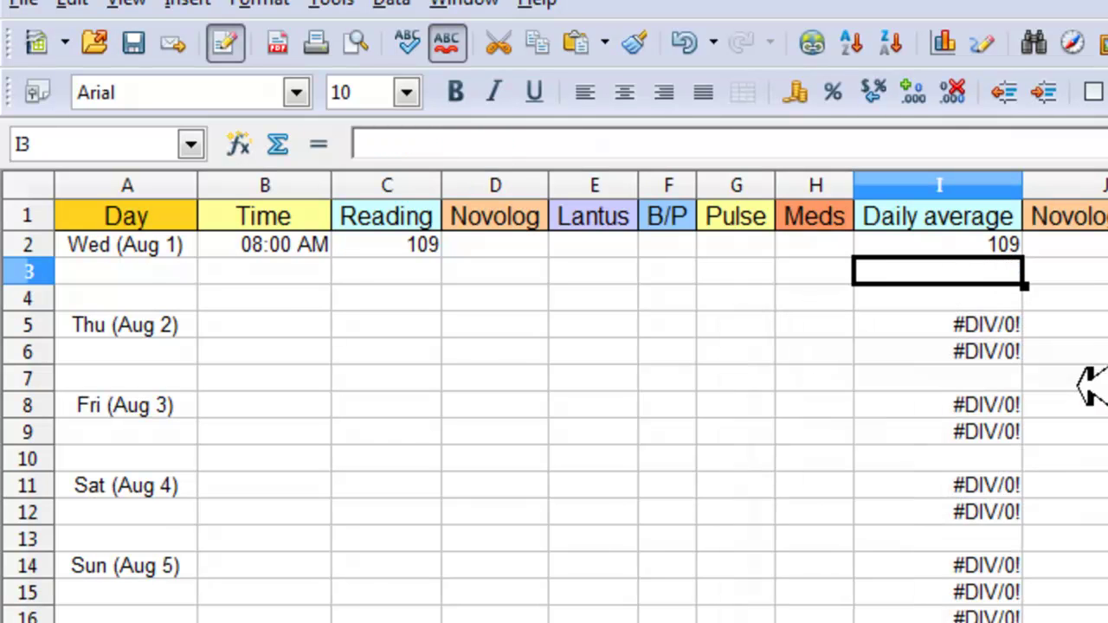
click(1016, 351)
key(Delete)
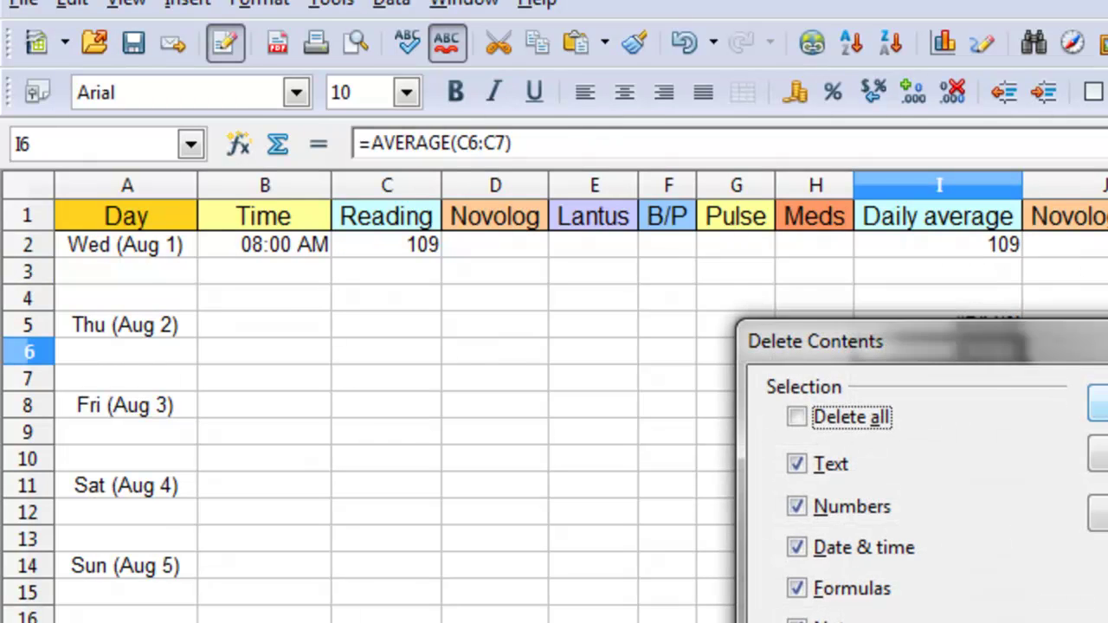
click(1089, 390)
Delete the average formulas from I9 and I12, the second rows under Fri (Aug 3) and Sat (Aug 4)
click(1009, 431)
key(Delete)
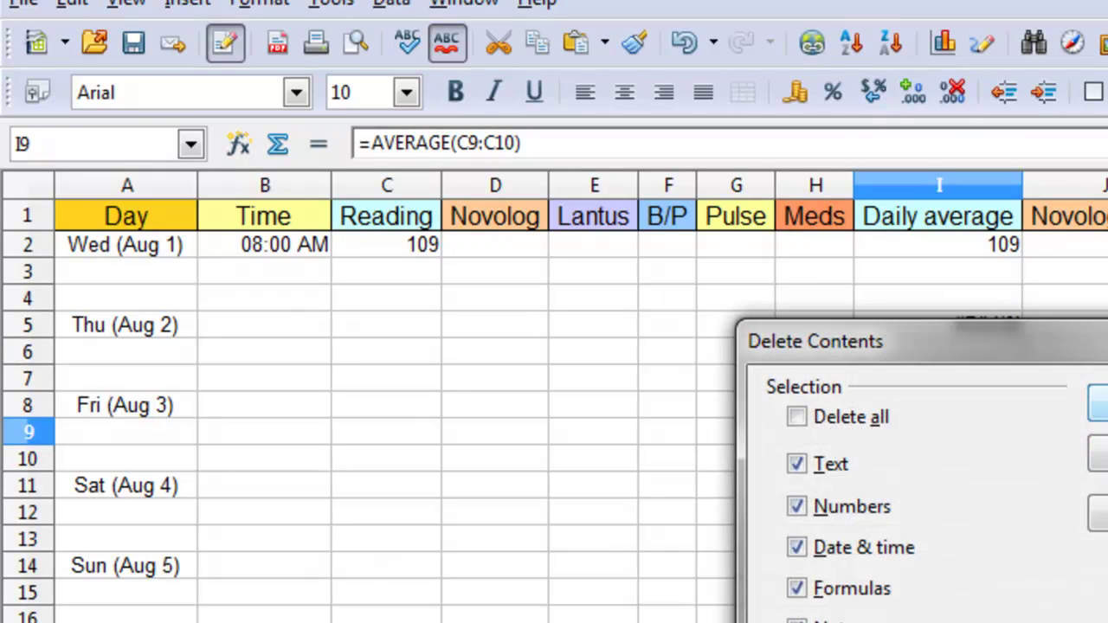
click(1092, 396)
click(1016, 510)
key(Delete)
click(1090, 400)
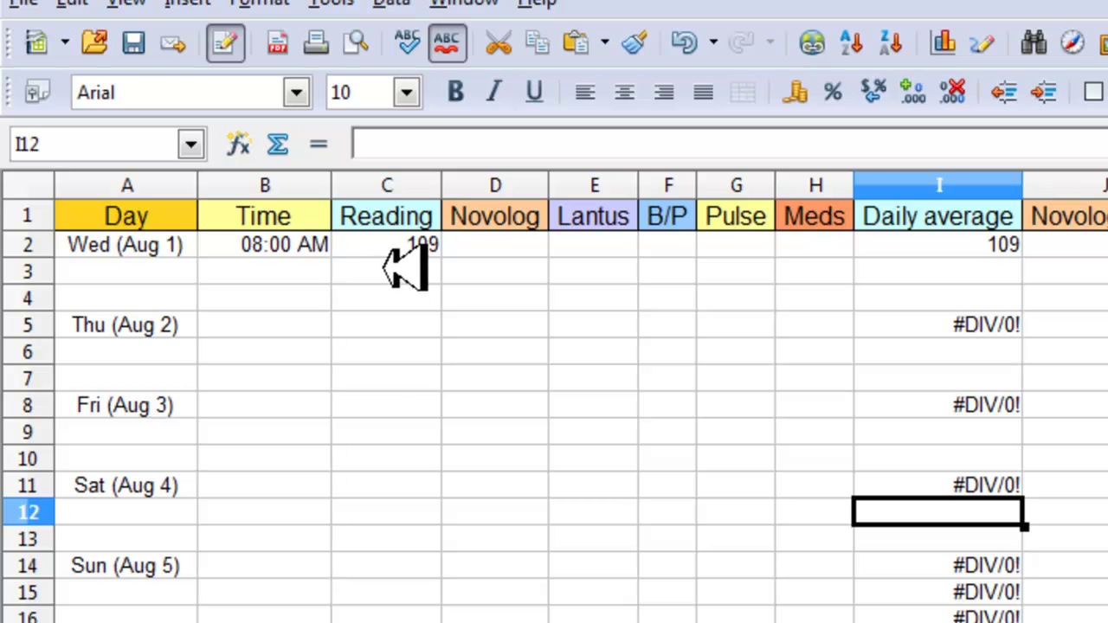
Insert a row above row 3 under Wed (Aug 1) and check the cell range of the average formula in I2
click(1009, 243)
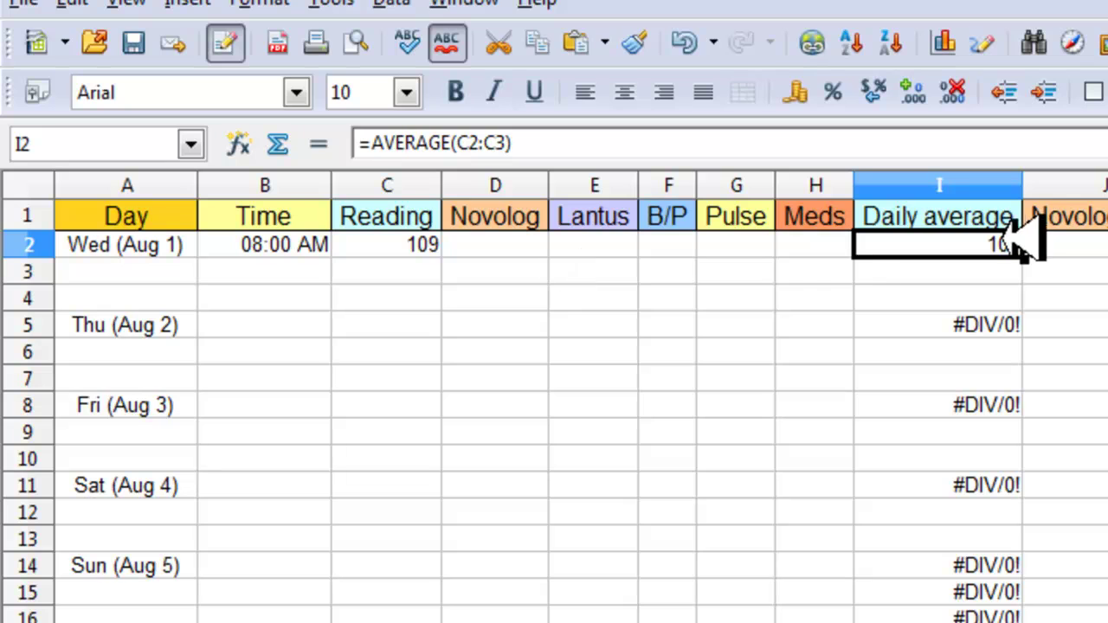
click(428, 269)
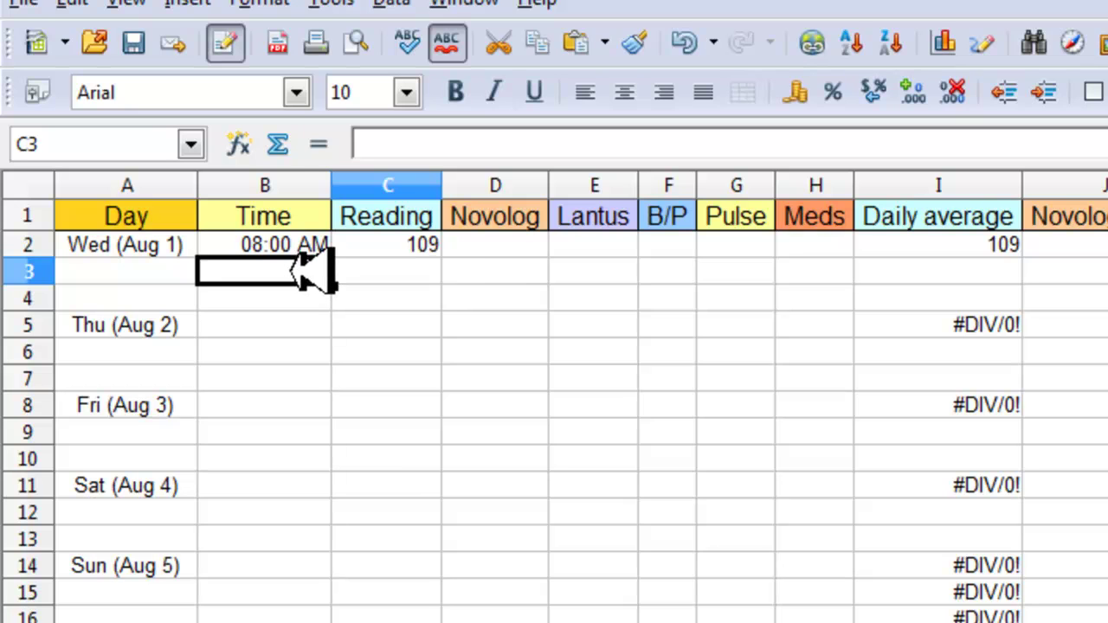
click(286, 272)
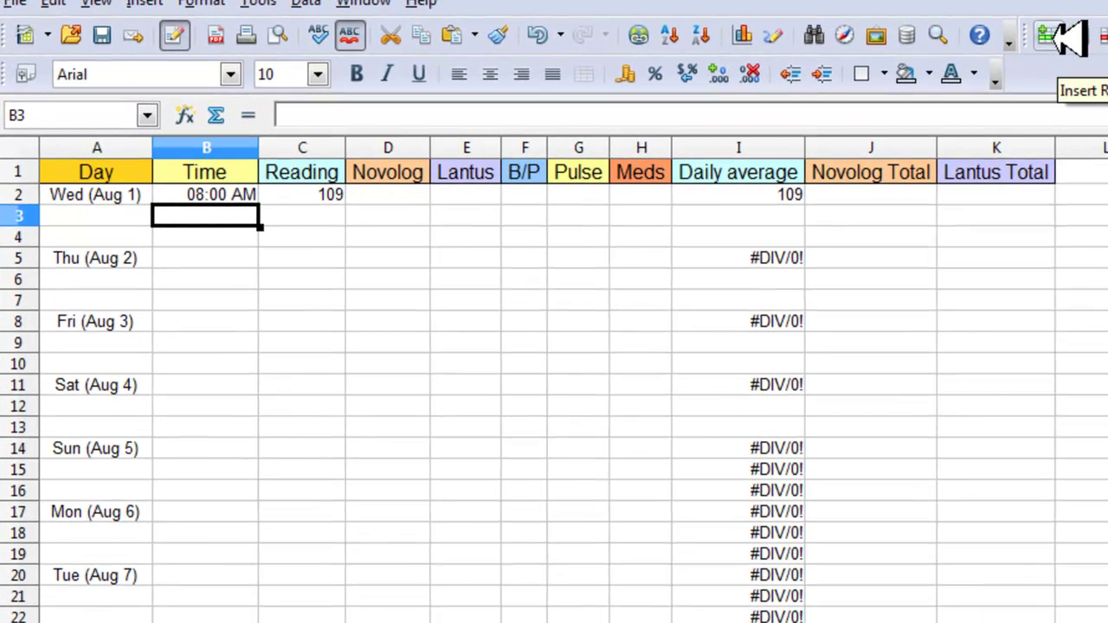
click(1057, 36)
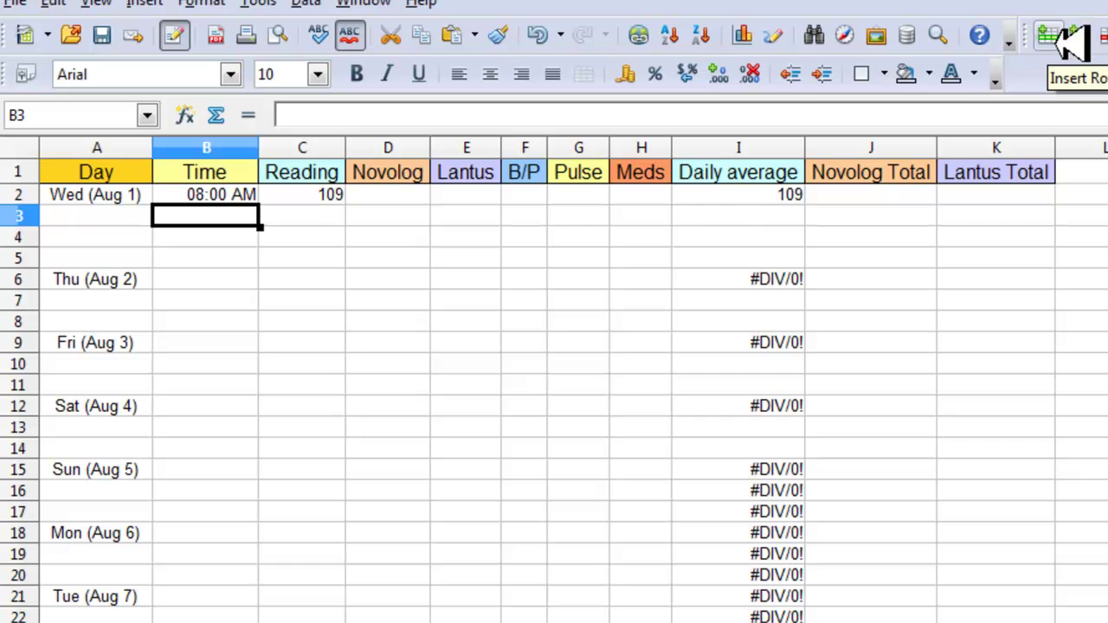
click(763, 194)
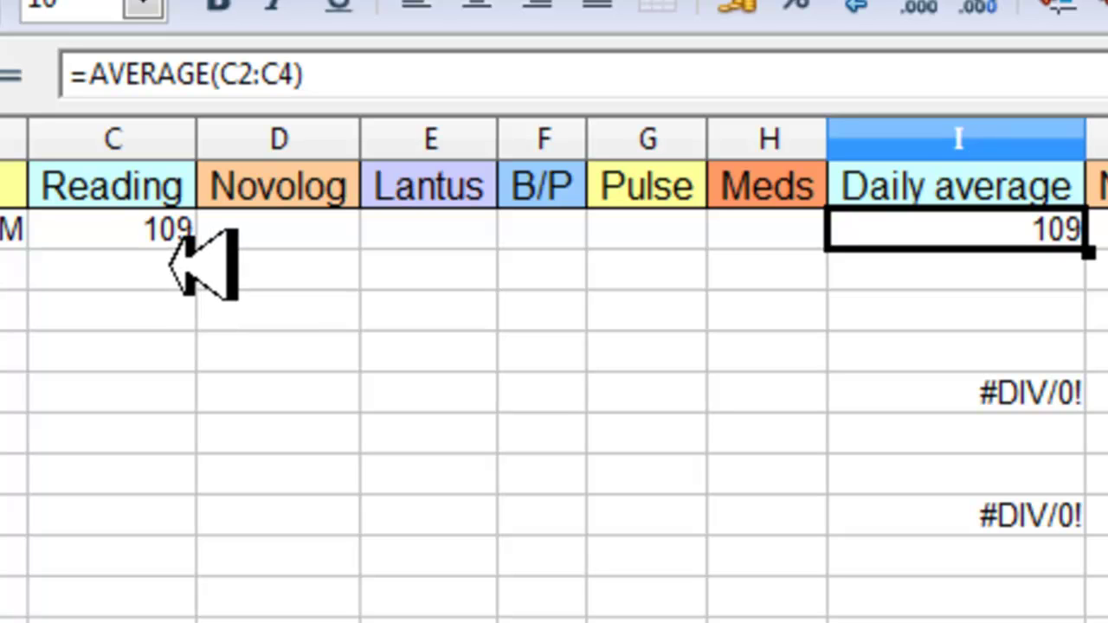
click(154, 347)
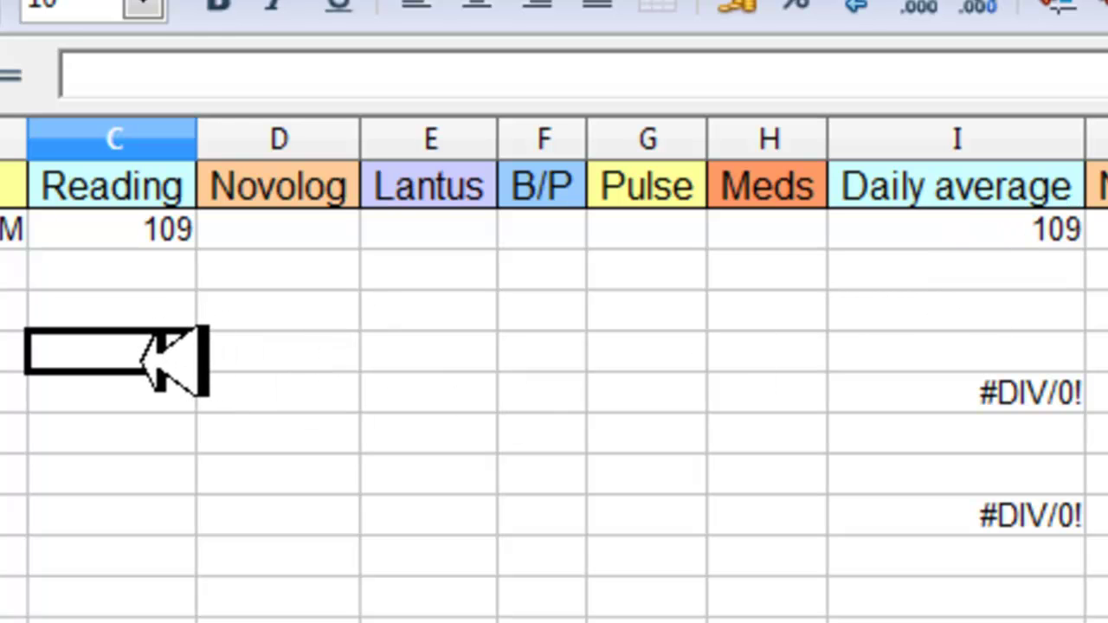
click(1073, 227)
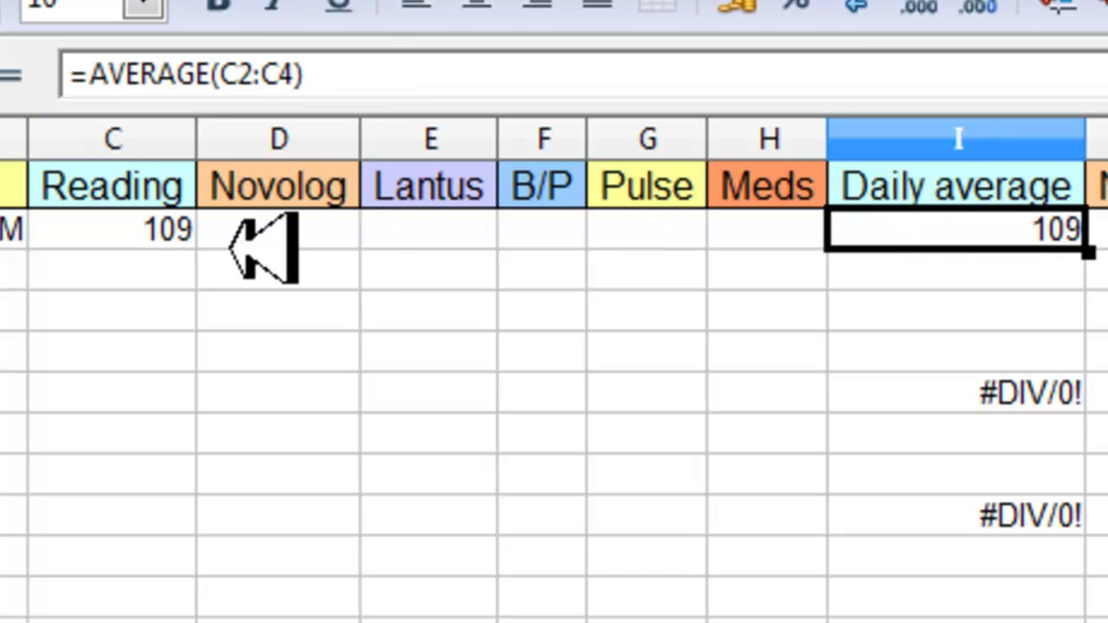
Enter Readings of 300 in C3 and 230 in C4 under Wed (Aug 1)
click(165, 270)
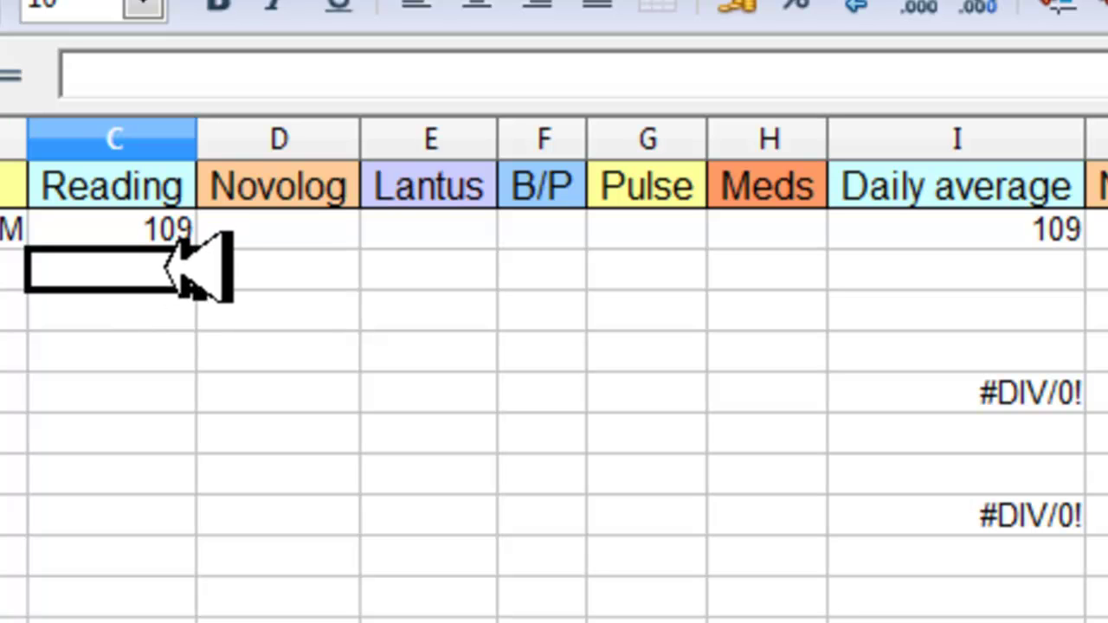
text(3)
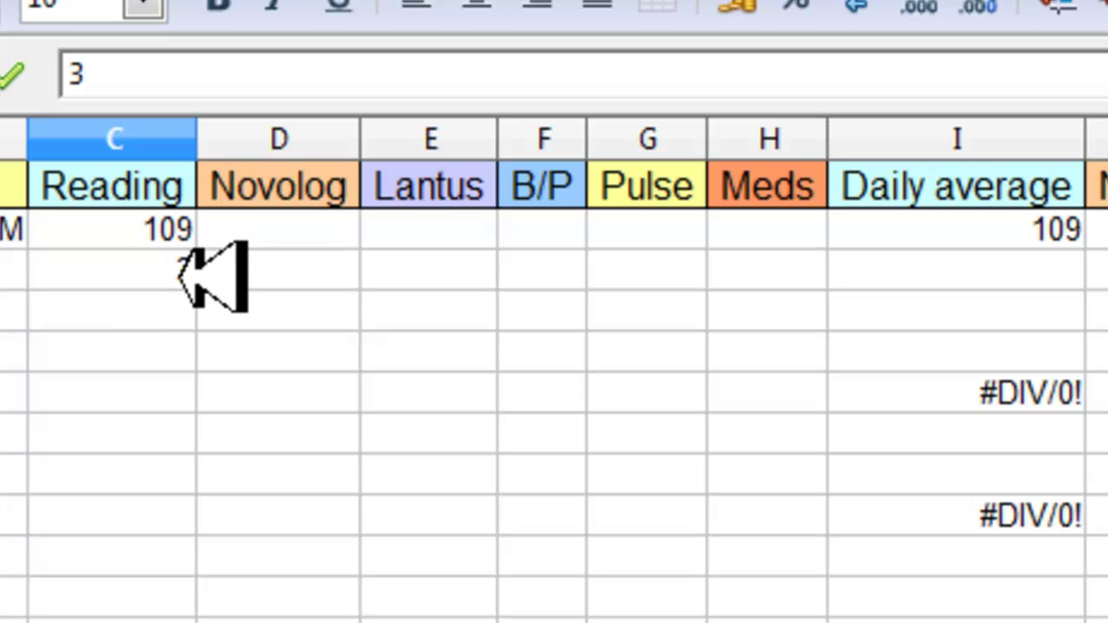
text(00)
key(Return)
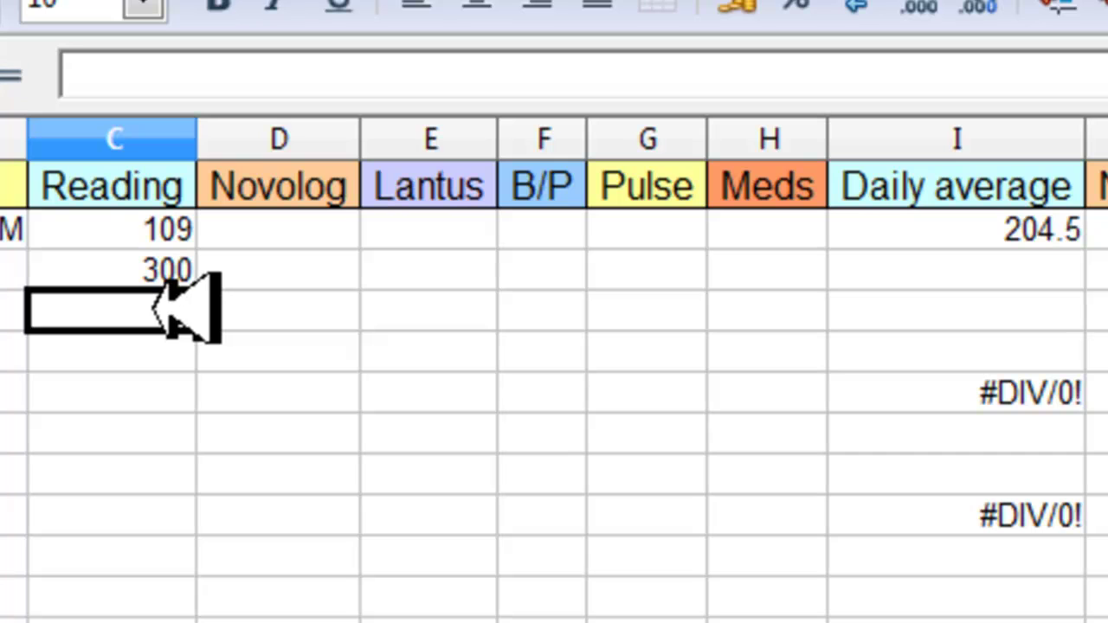
text(230)
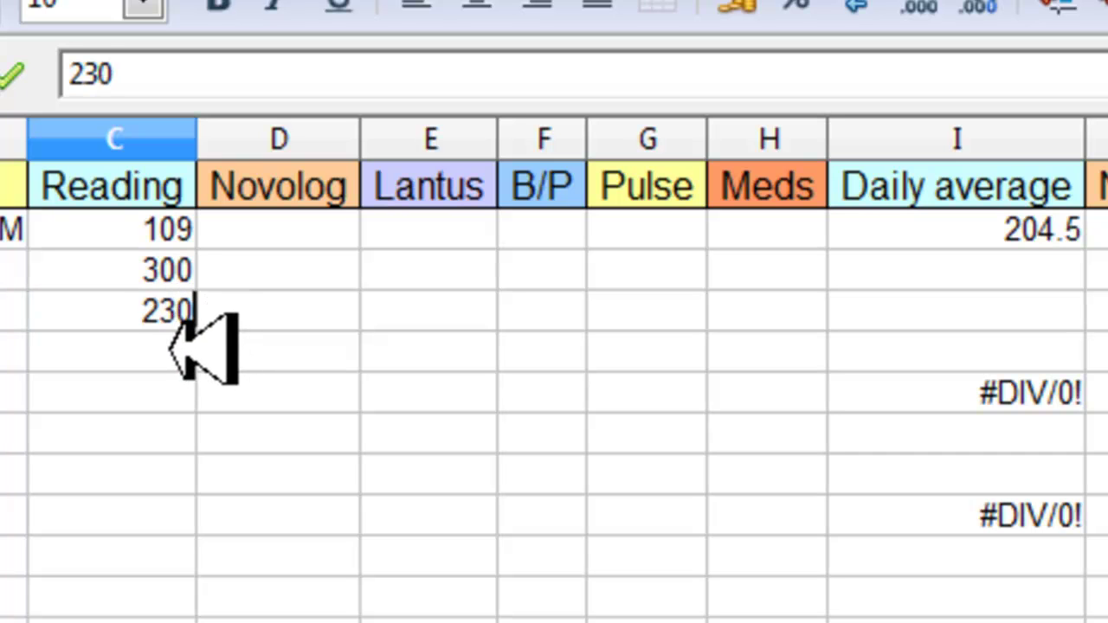
key(Return)
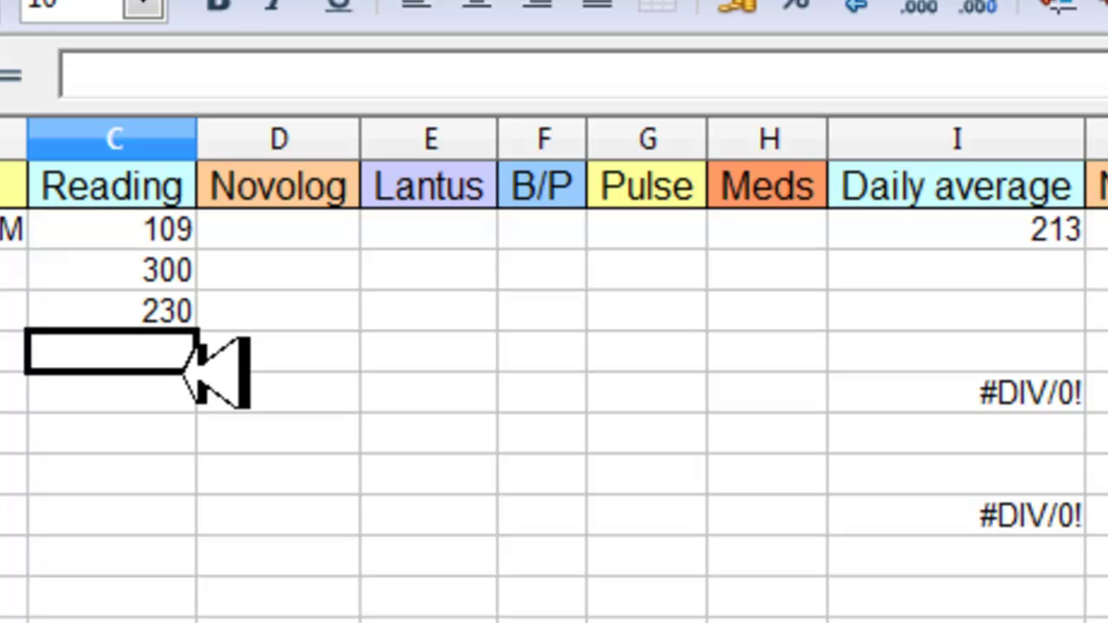
Try a Reading of 234 in C5, the spacer row above Thu (Aug 2), and delete it again
text(234)
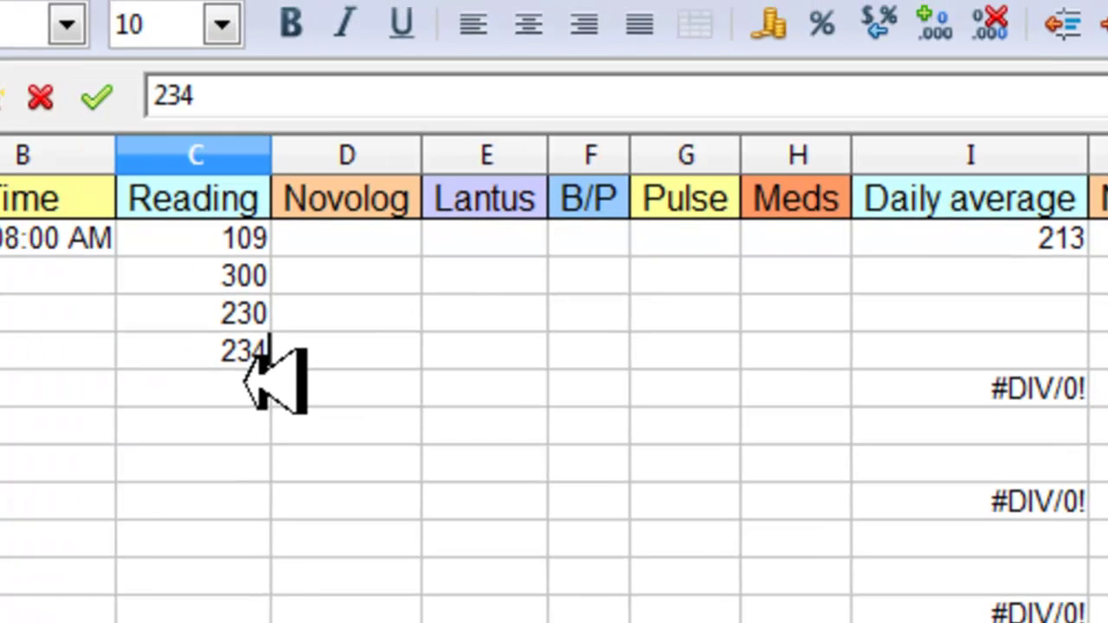
key(Return)
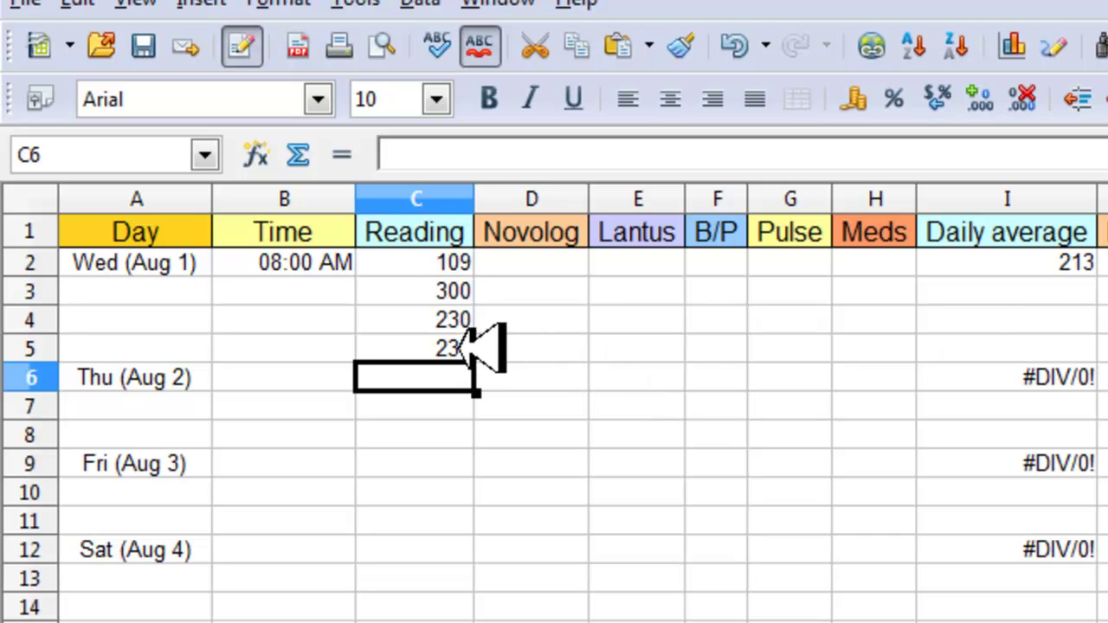
click(463, 346)
key(Delete)
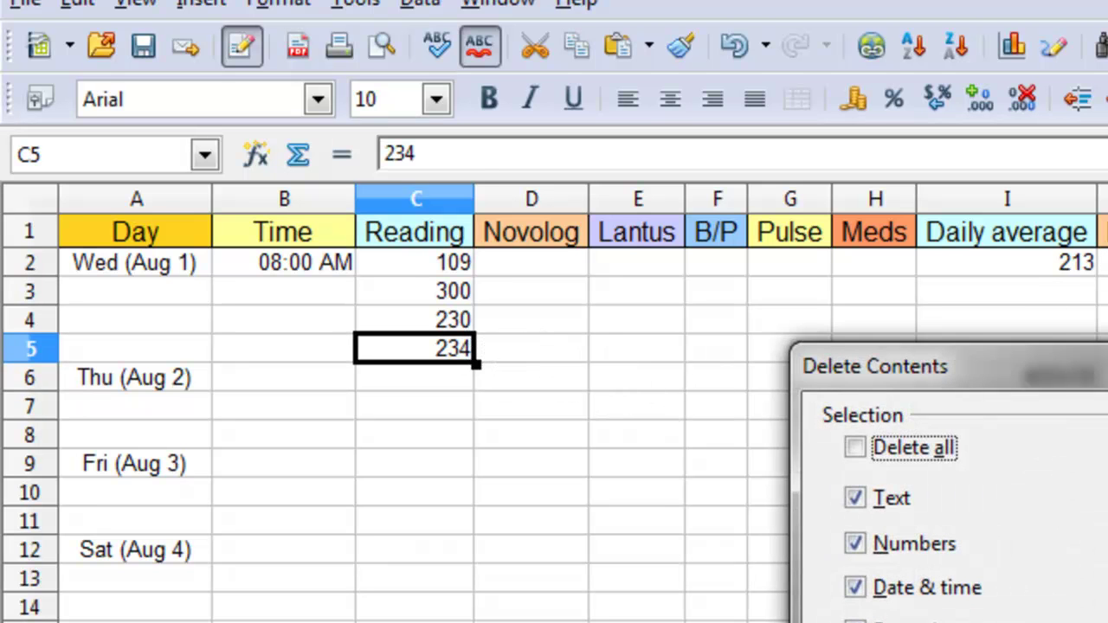
key(Return)
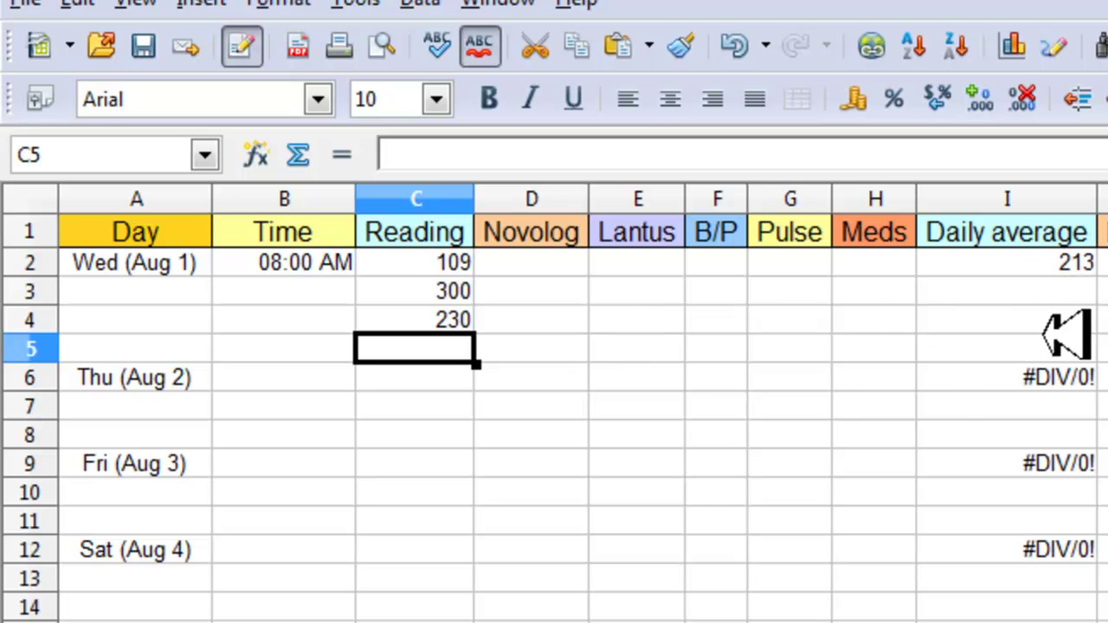
Enter Readings of 300 in C6 and 321 in C7 for Thu (Aug 2)
click(426, 374)
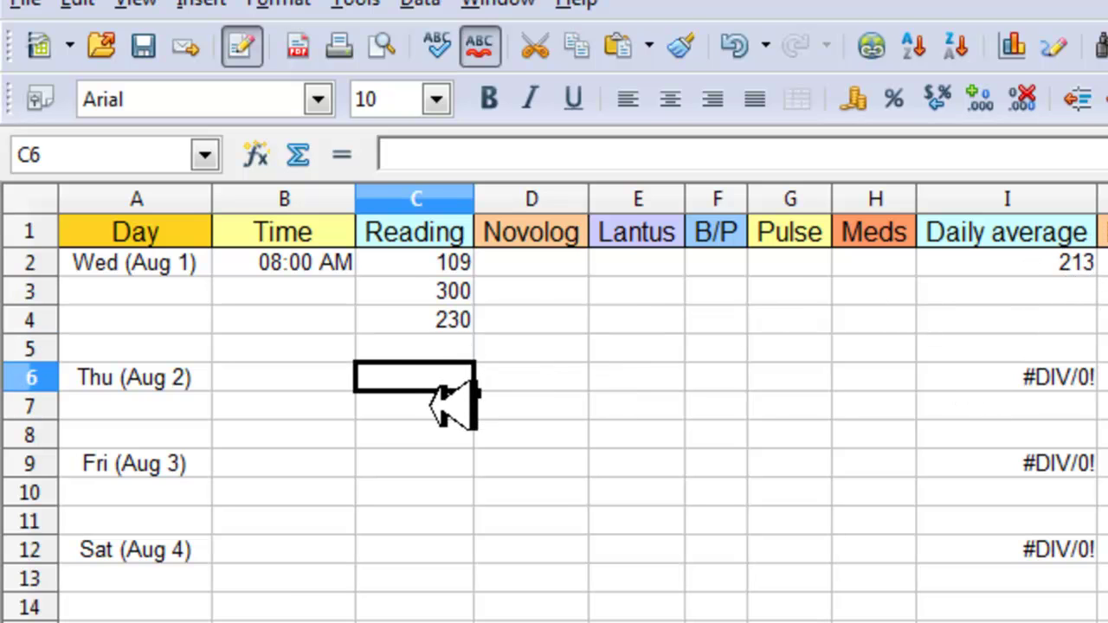
text(30)
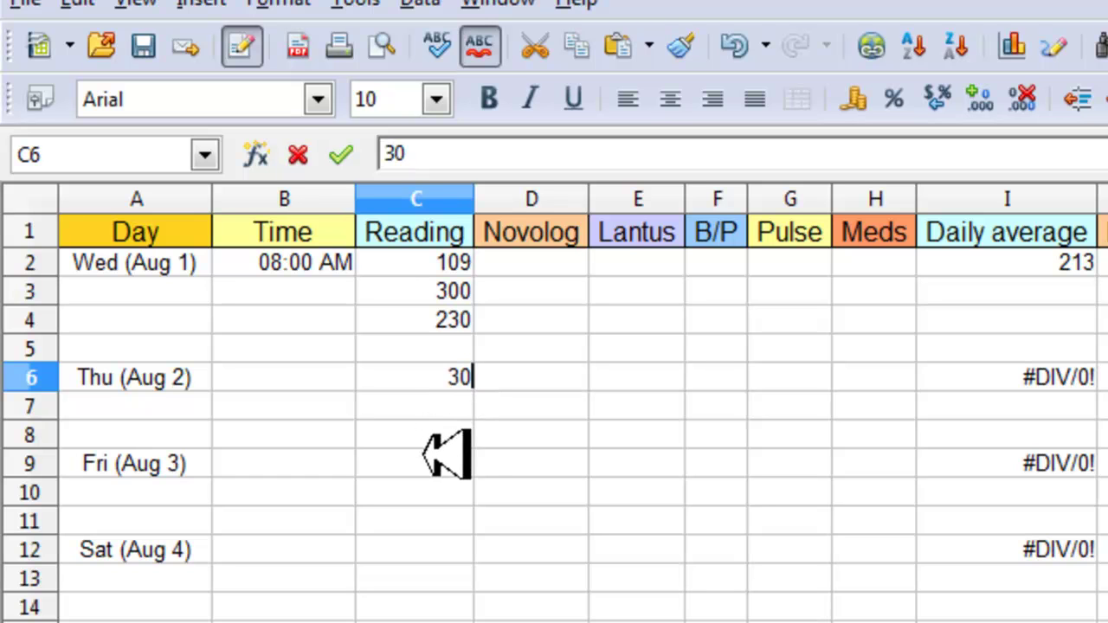
text(0)
key(Return)
text(321)
key(Return)
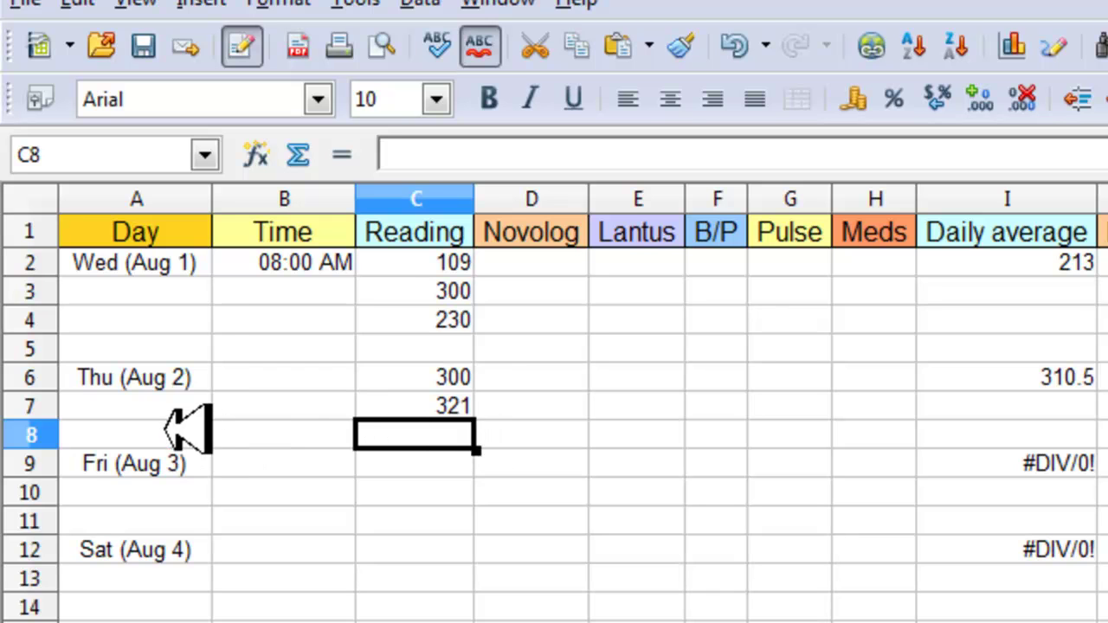
Insert a row above row 7 under Thu (Aug 2) and enter a Reading of 220 in C7
click(171, 405)
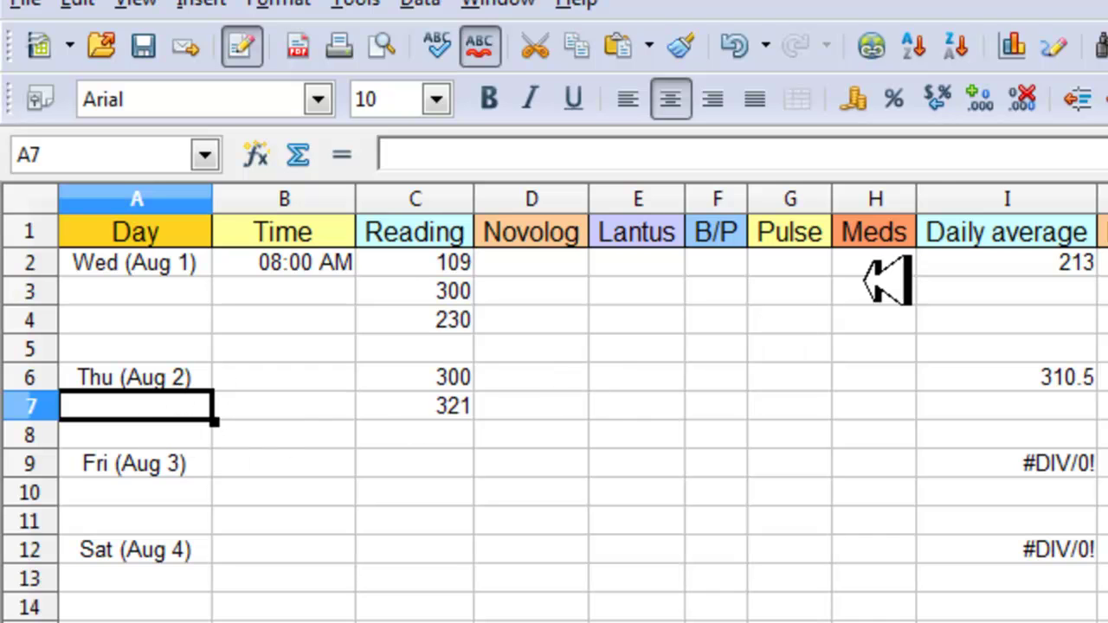
key(alt+i)
key(r)
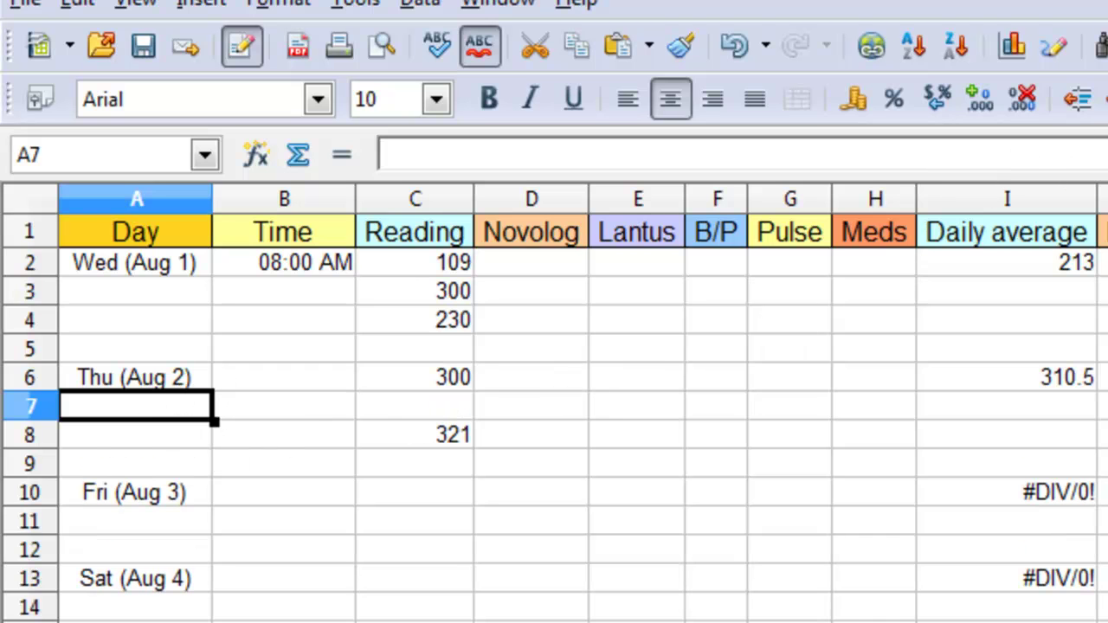
click(454, 400)
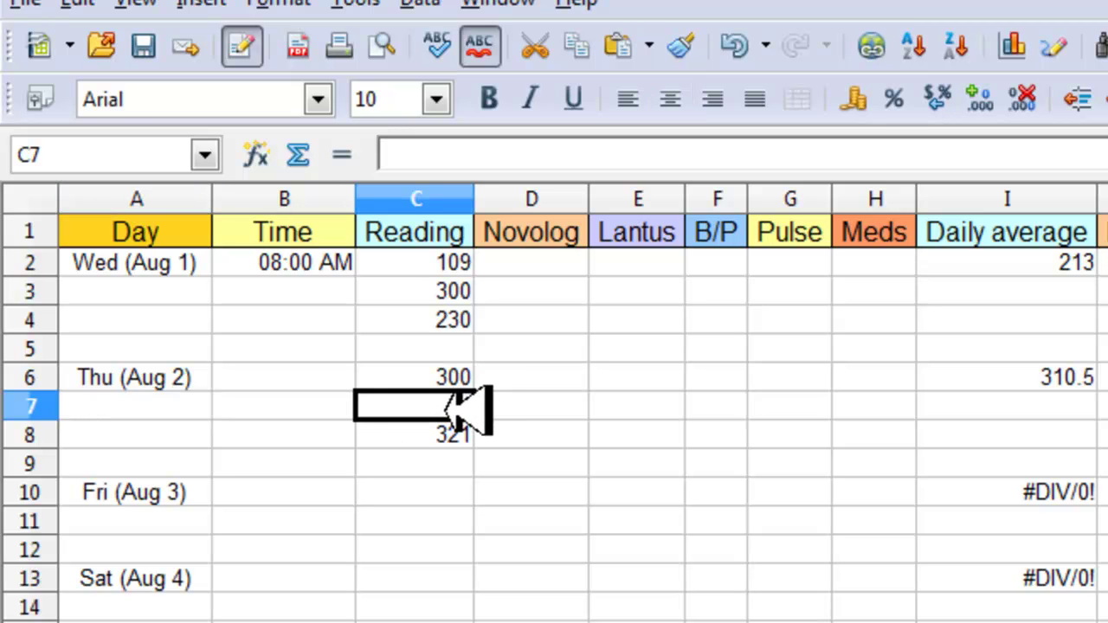
text(220)
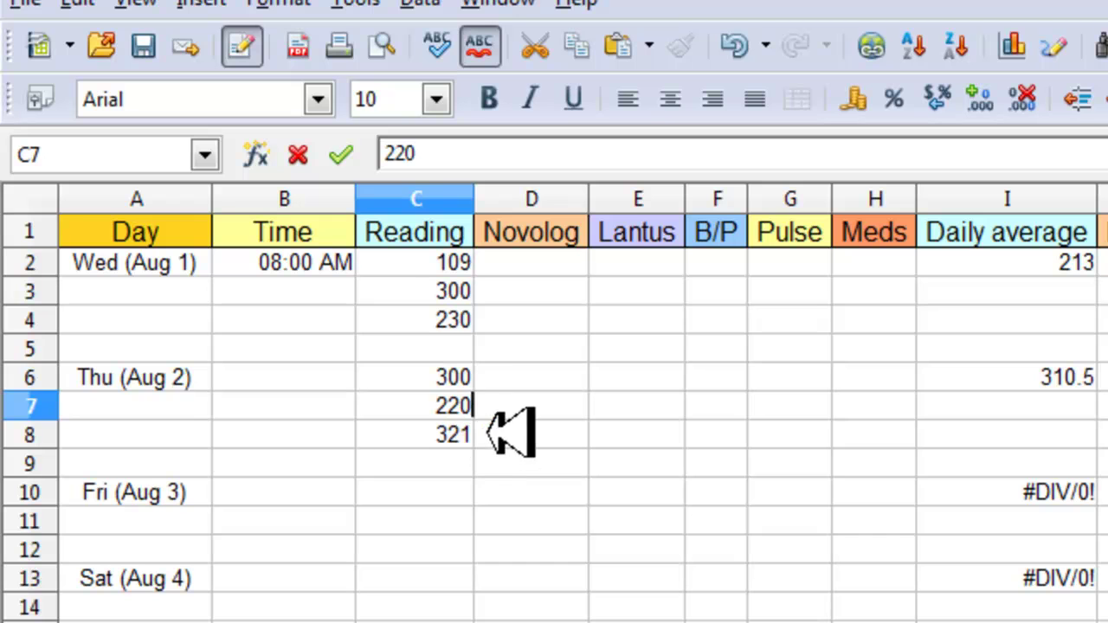
click(457, 434)
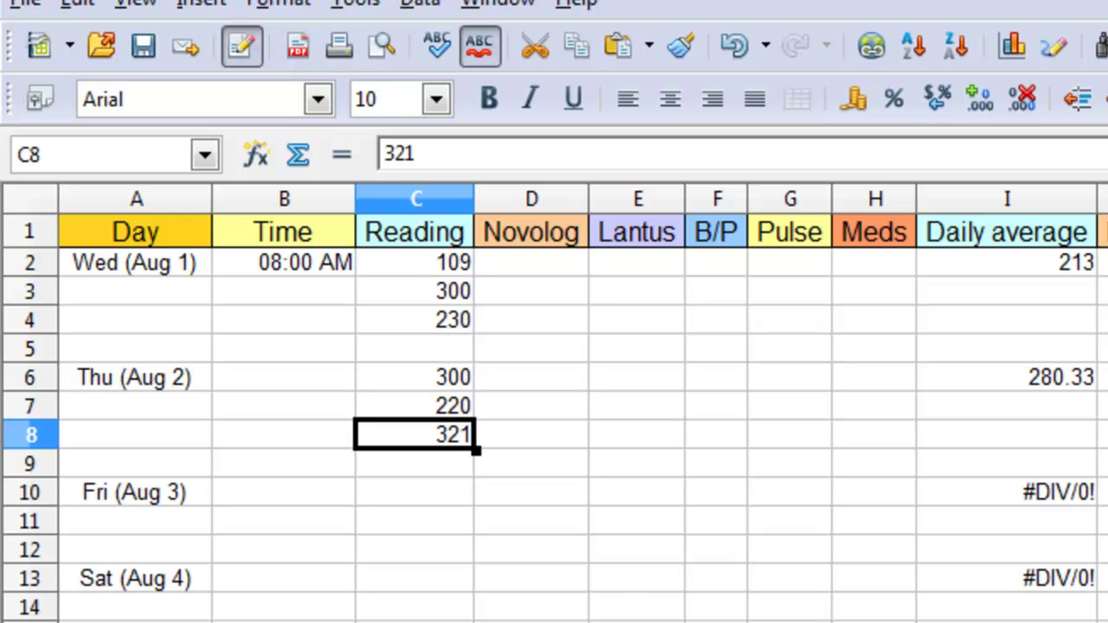
Enter a SUM formula over D2:D4 in J2 for the Novolog Total of Wed (Aug 1)
click(1104, 262)
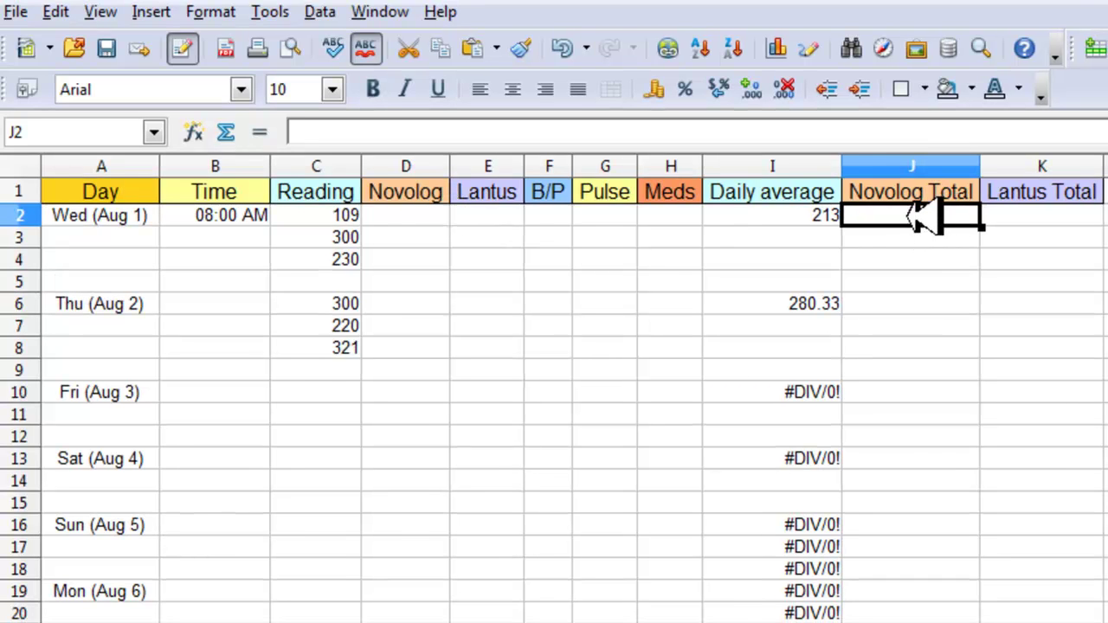
click(227, 133)
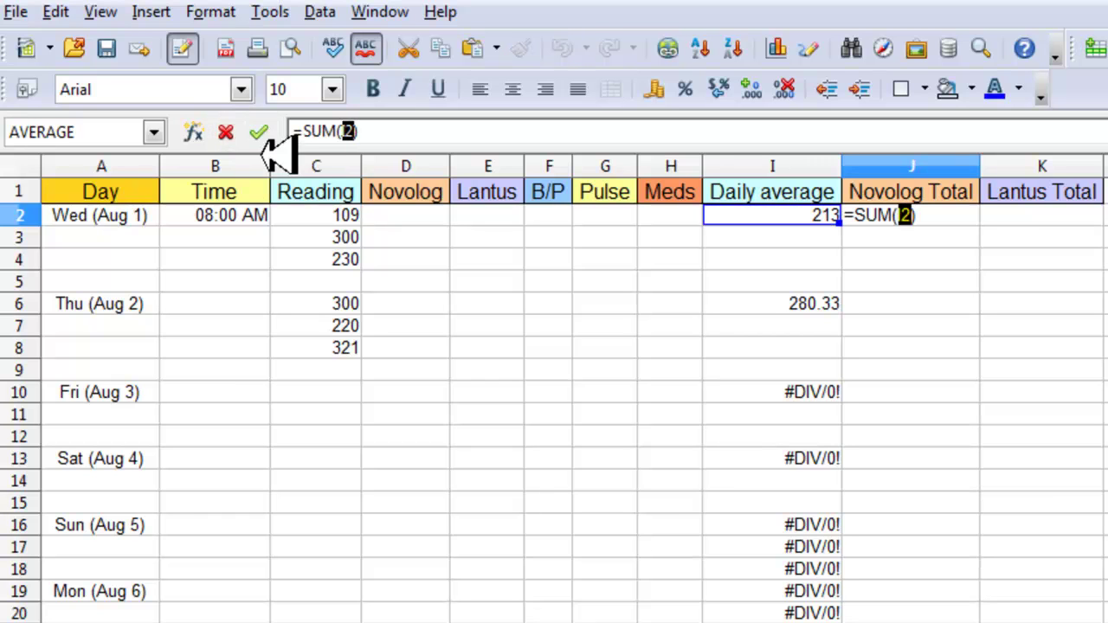
click(430, 216)
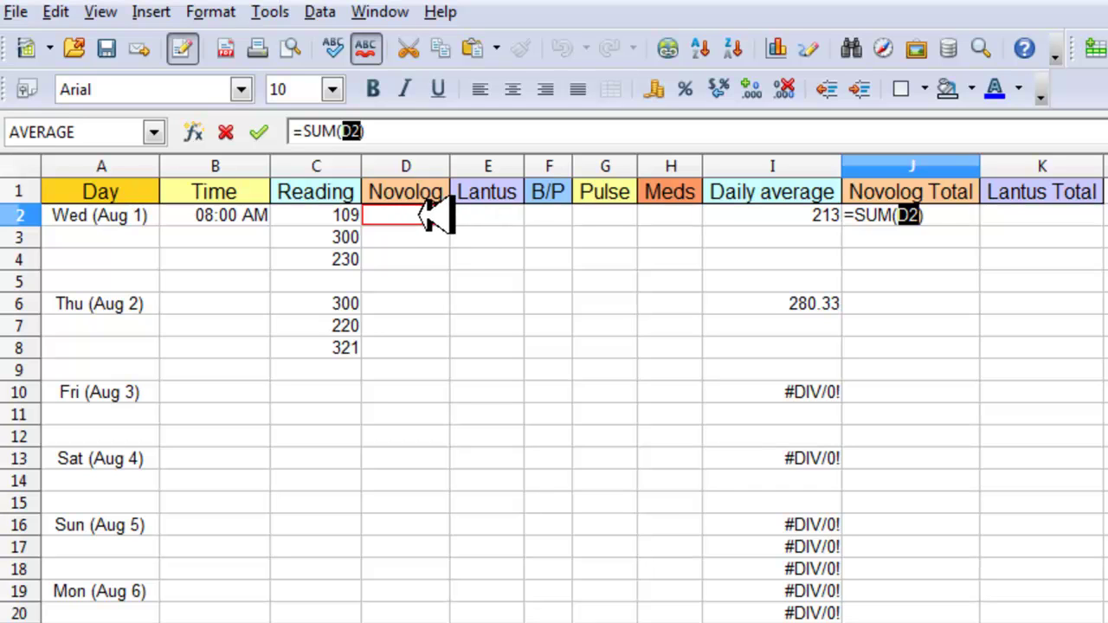
drag(421, 227, 420, 251)
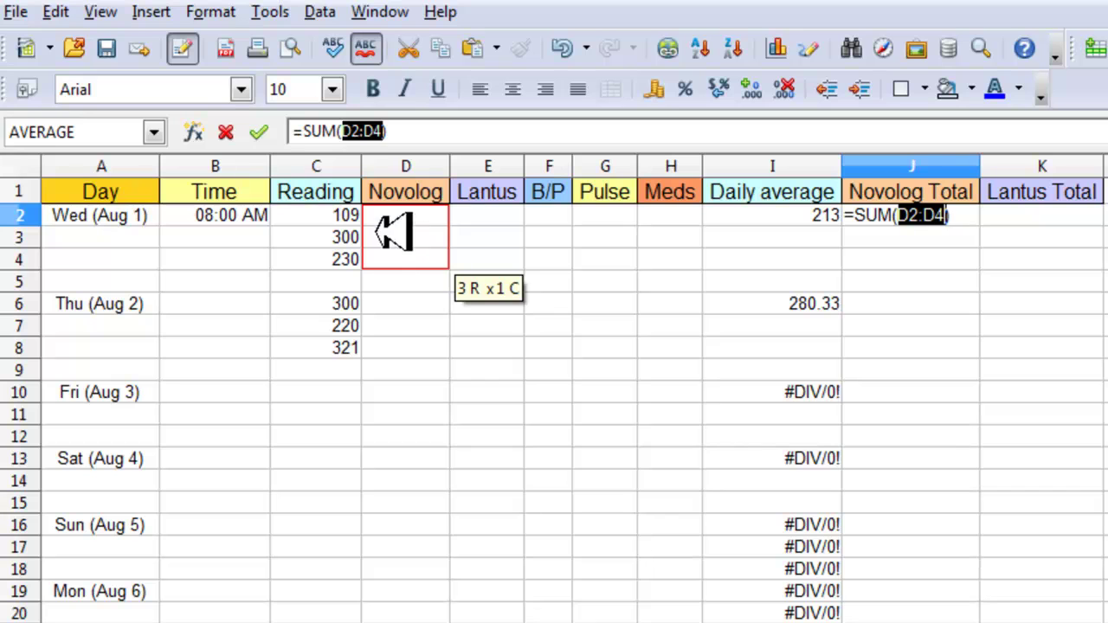
click(259, 131)
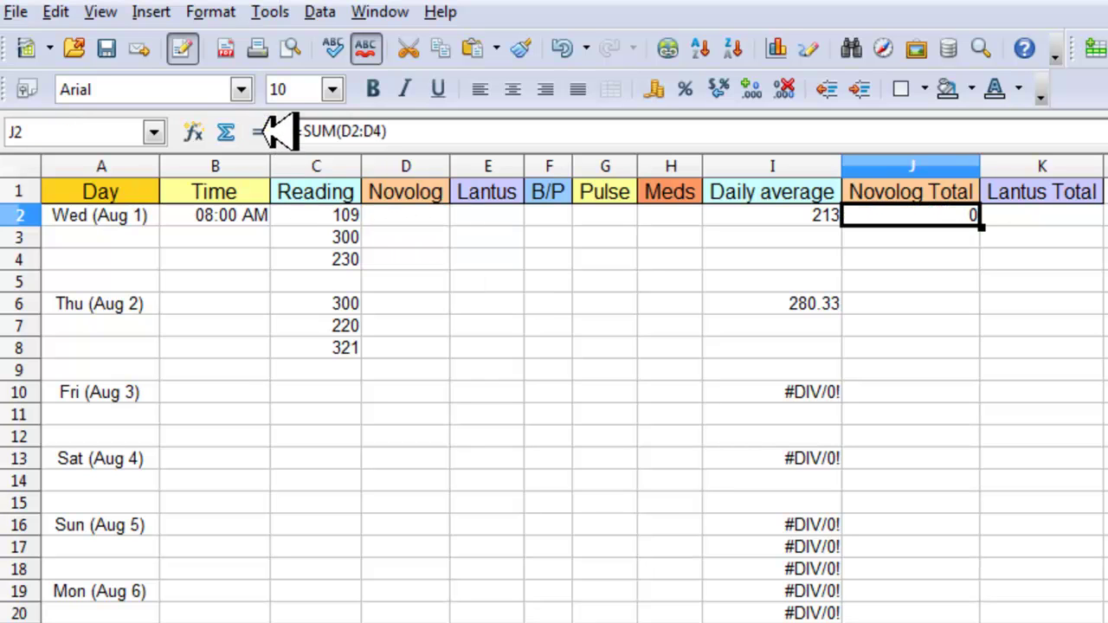
Enter the Times 9am in B3 and 4pm in B4 for Wed (Aug 1)
click(264, 238)
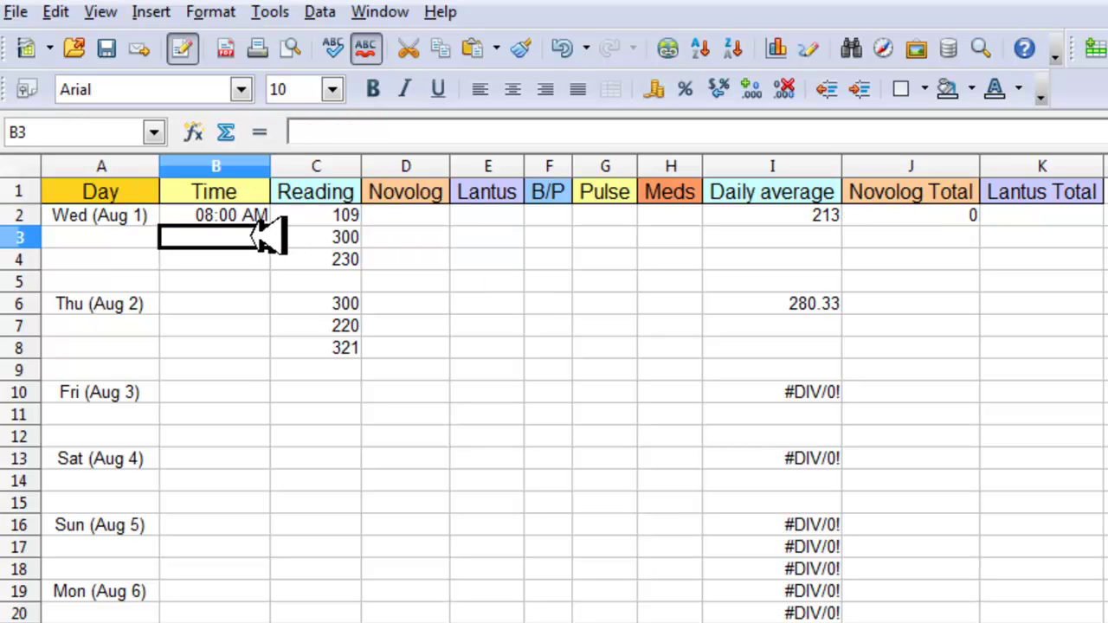
text(9am)
click(261, 260)
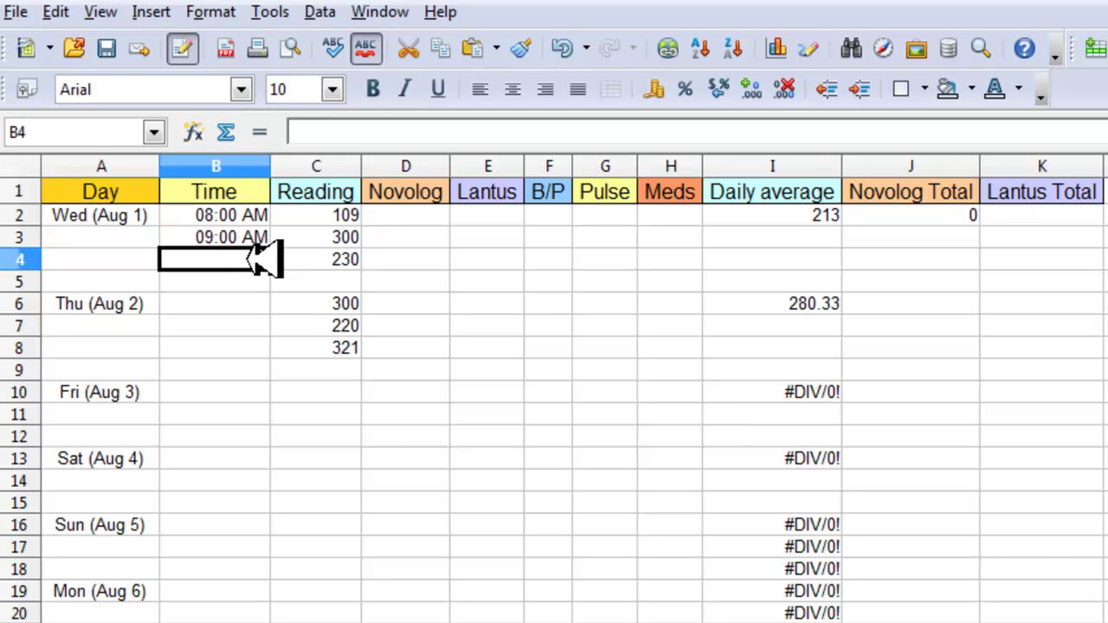
text(4pm)
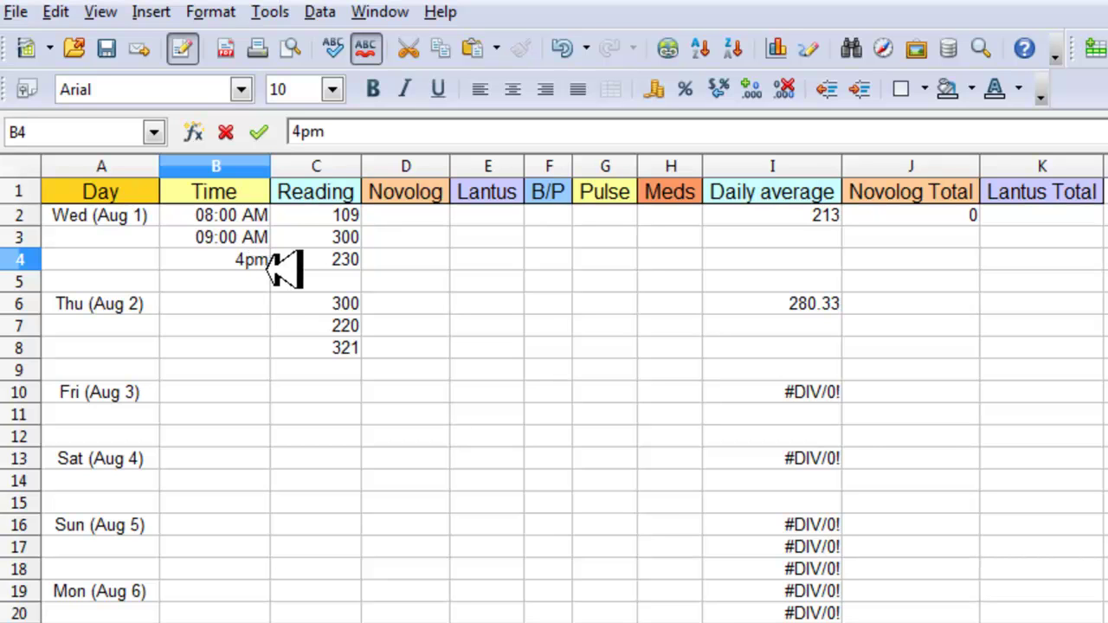
key(Return)
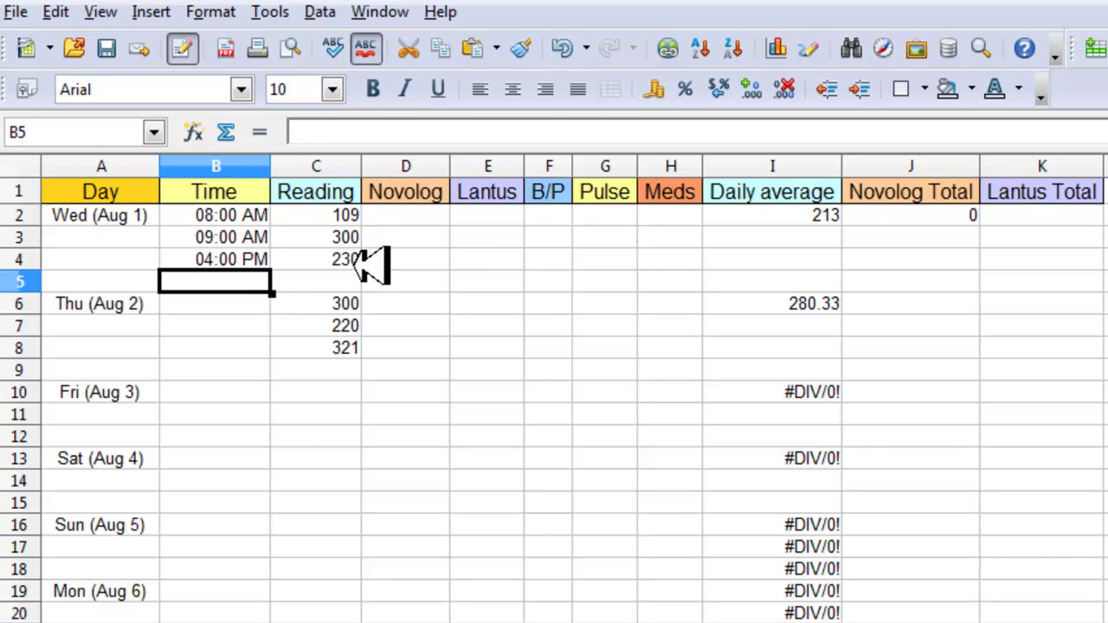
Enter Novolog doses of 30, 20 and 20 in D2 to D4 for Wed (Aug 1)
click(433, 216)
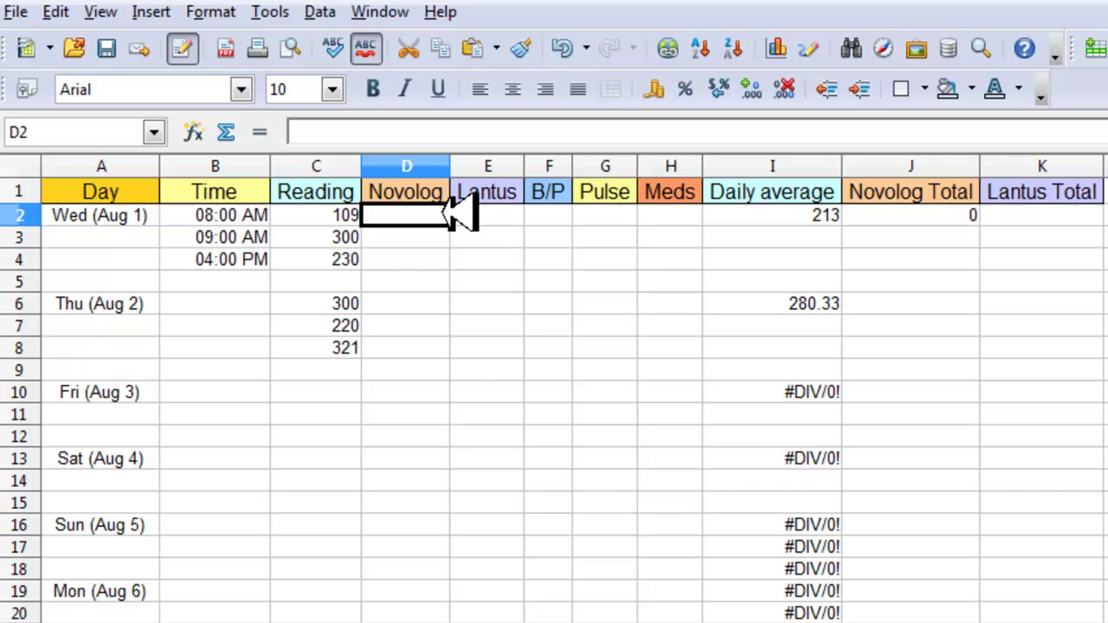
text(30)
key(Return)
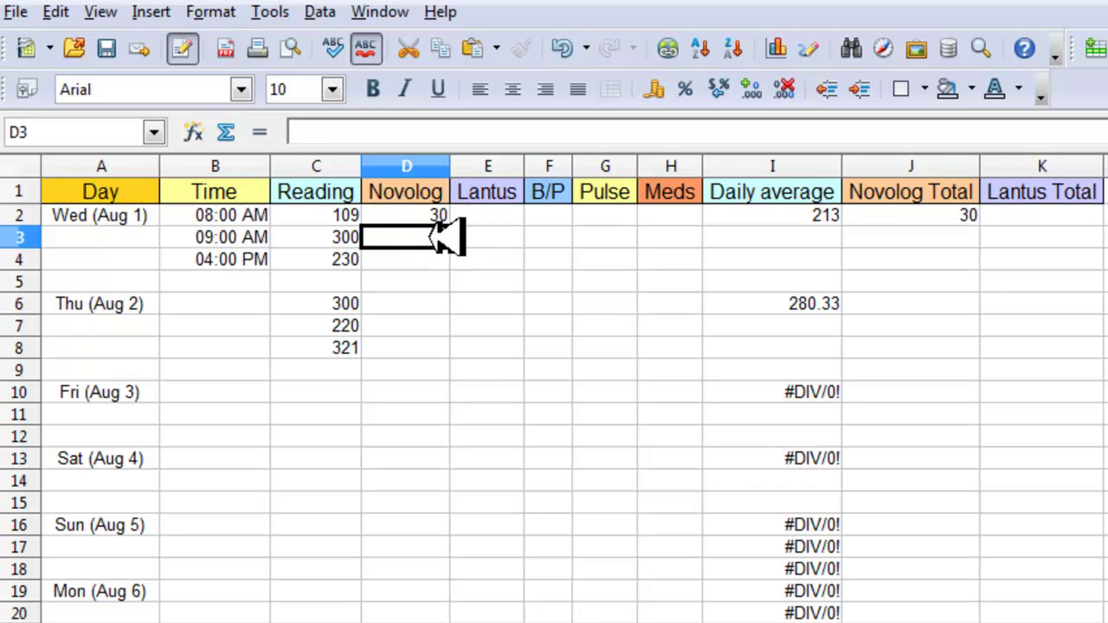
text(20)
key(Return)
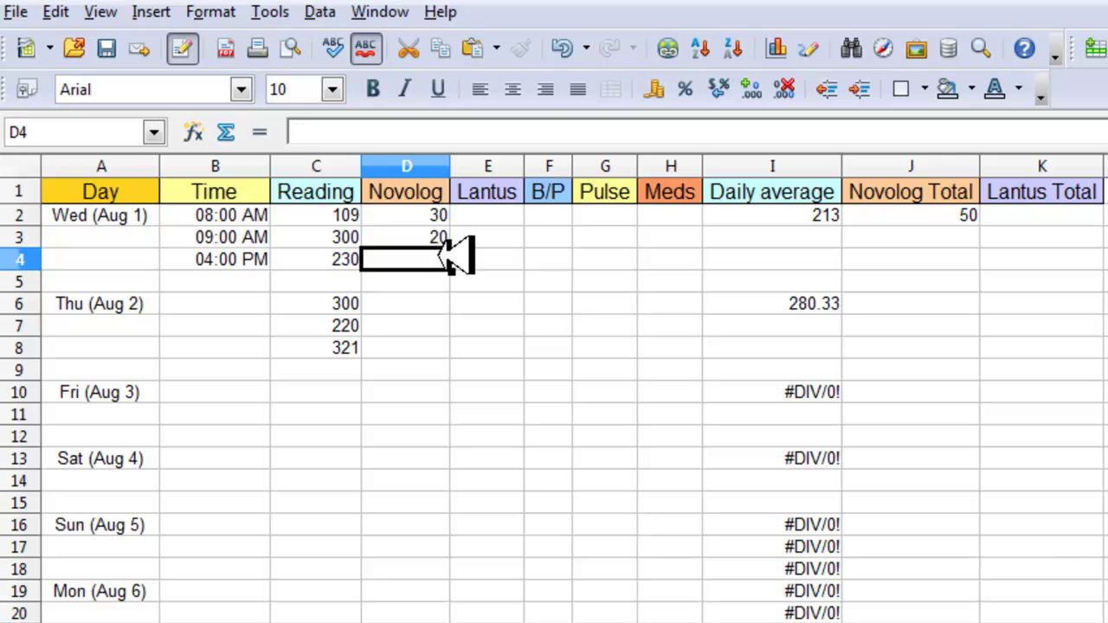
text(20)
click(486, 260)
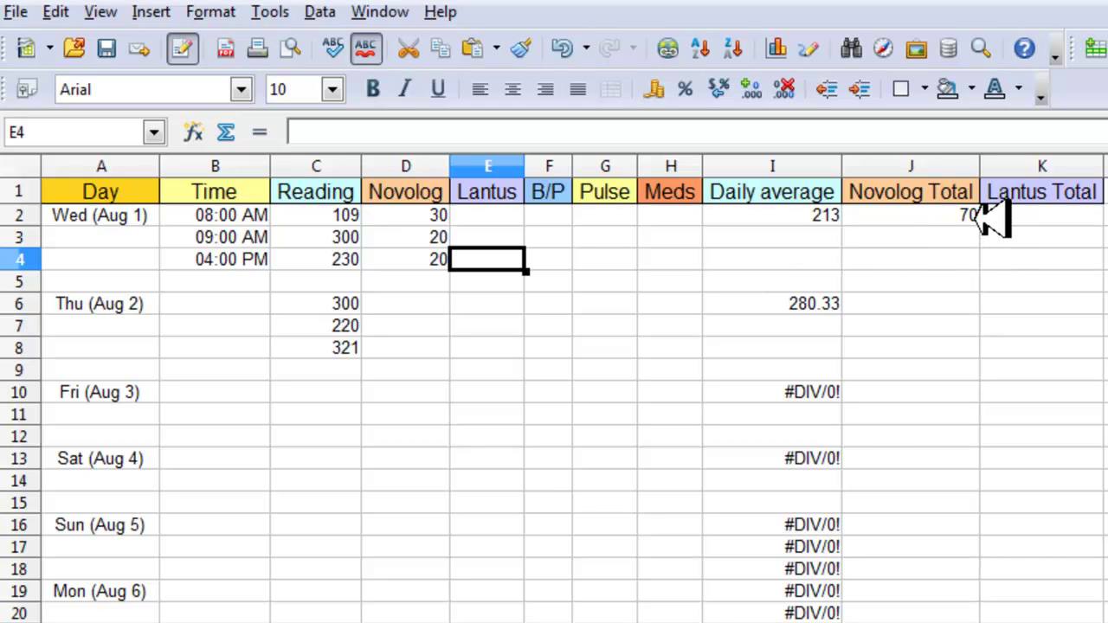
Fill the Novolog Total formula from J2 down to J13 and clear the surplus copies in J3:J5
click(936, 214)
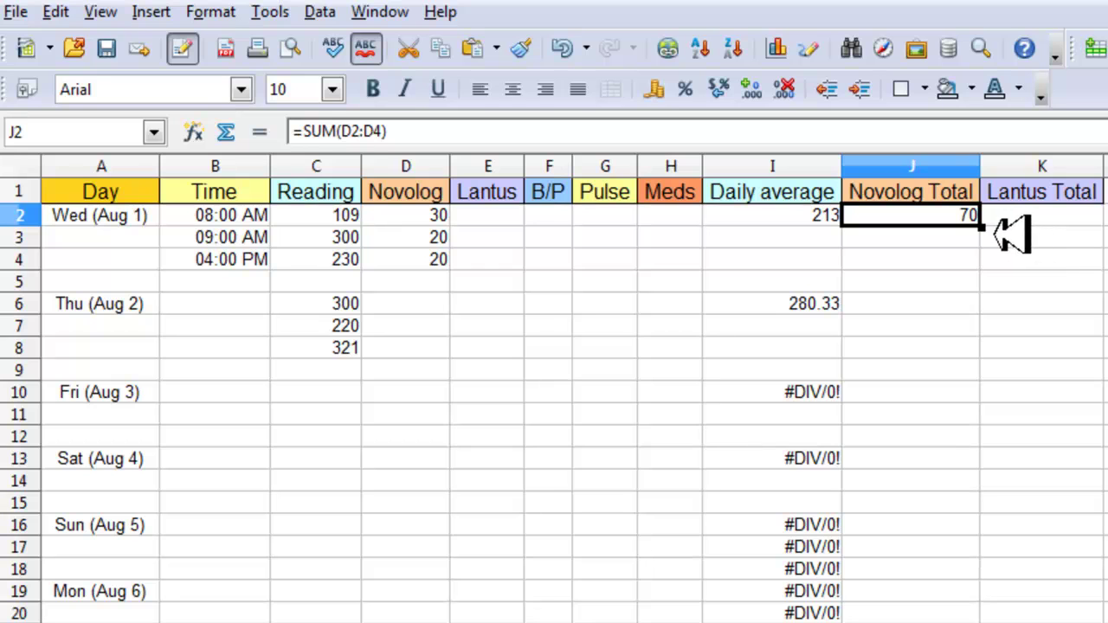
drag(983, 227, 954, 371)
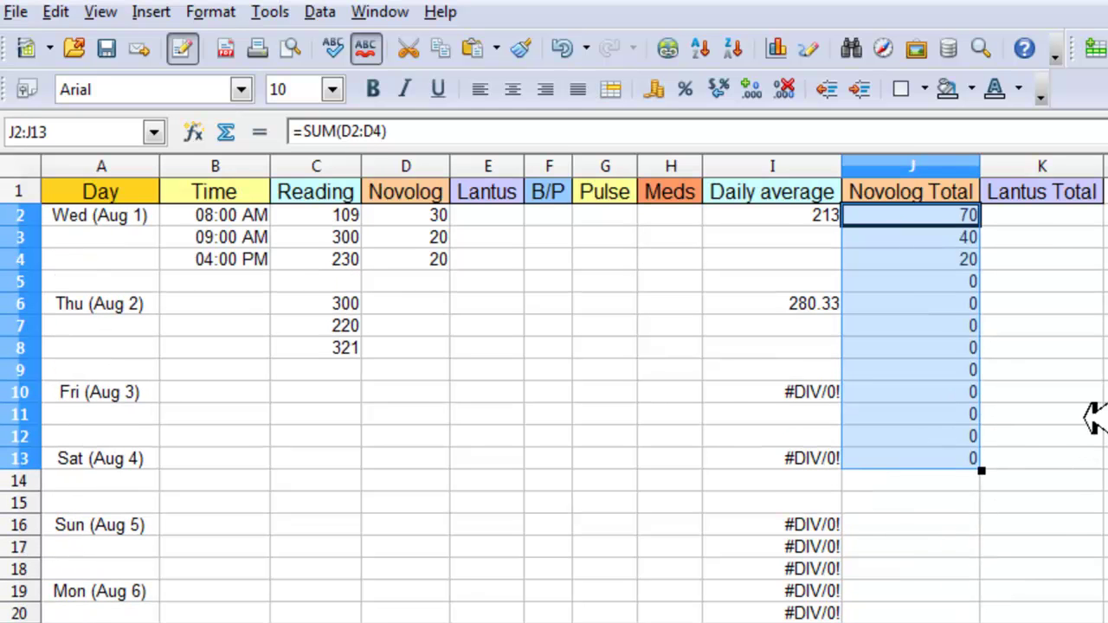
click(956, 239)
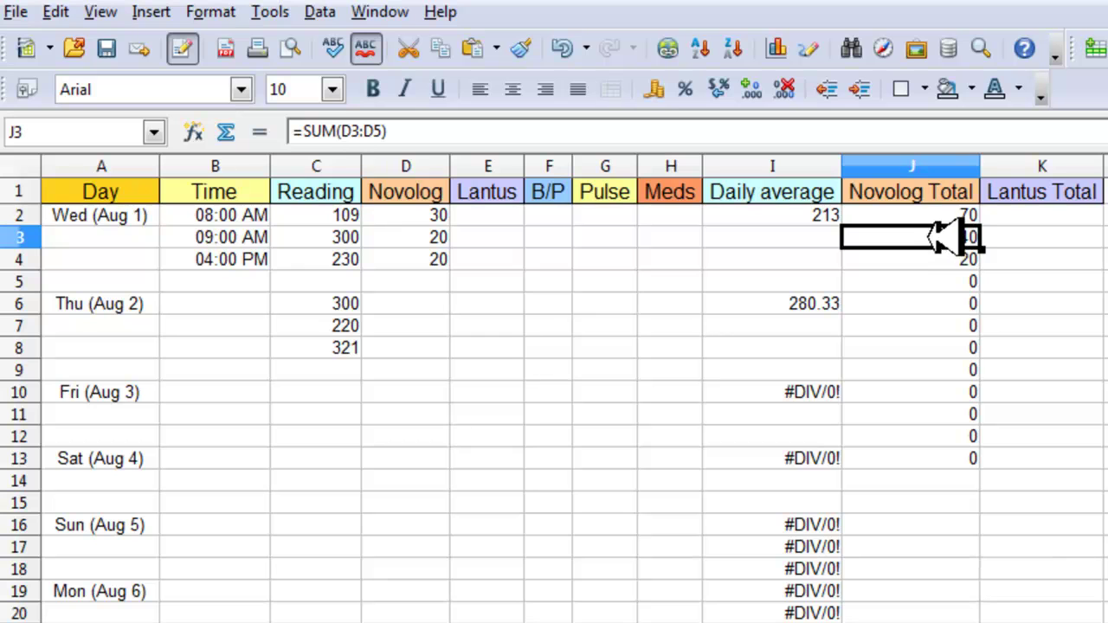
drag(952, 236, 956, 278)
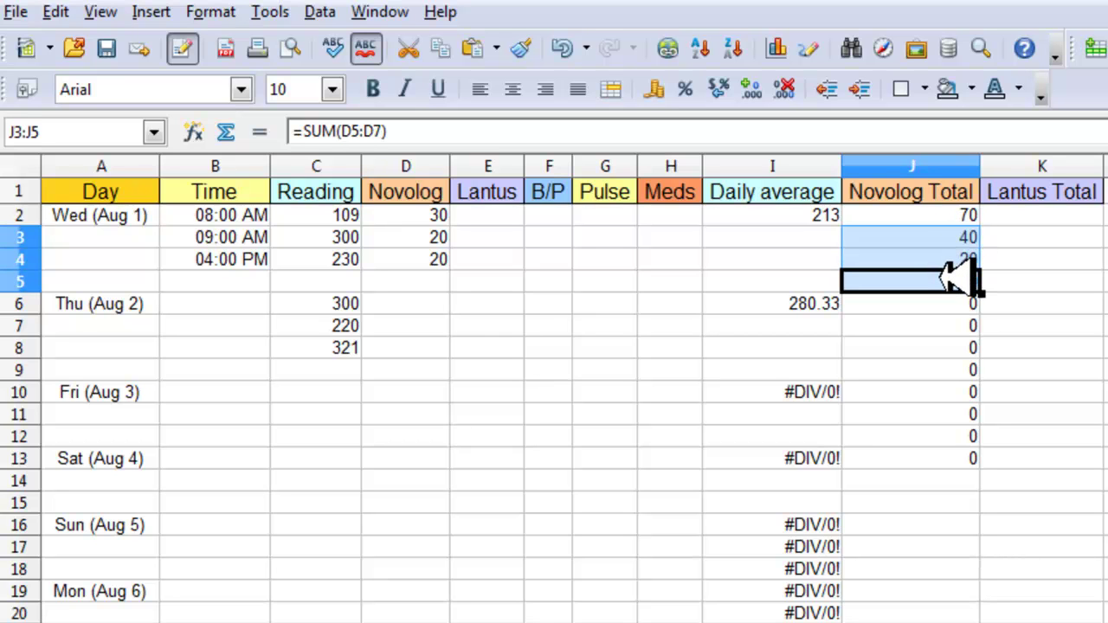
key(Delete)
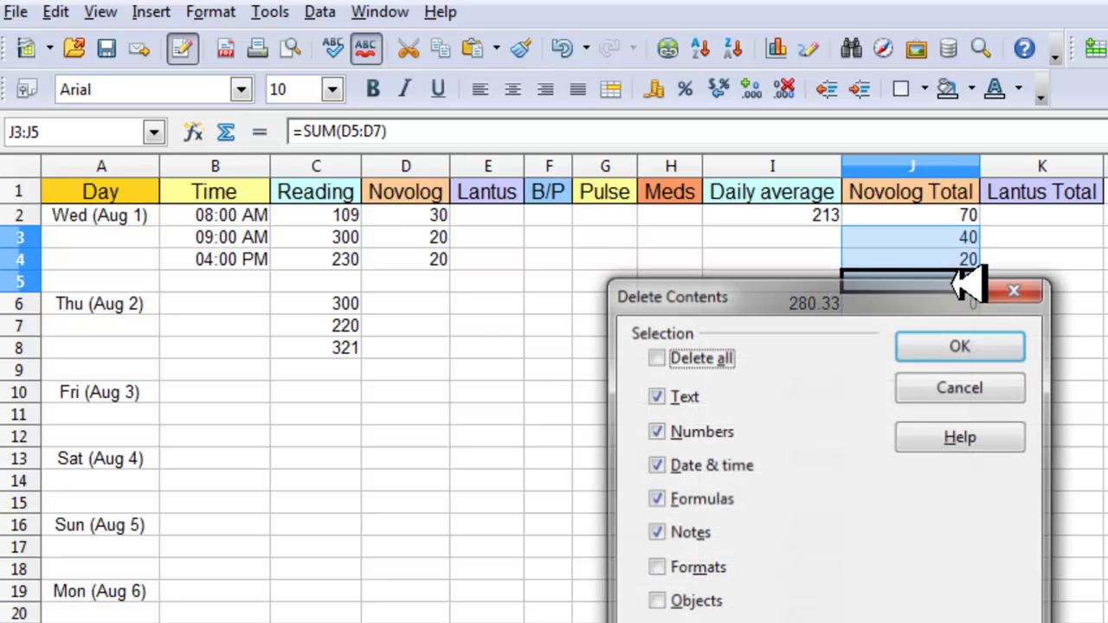
click(962, 349)
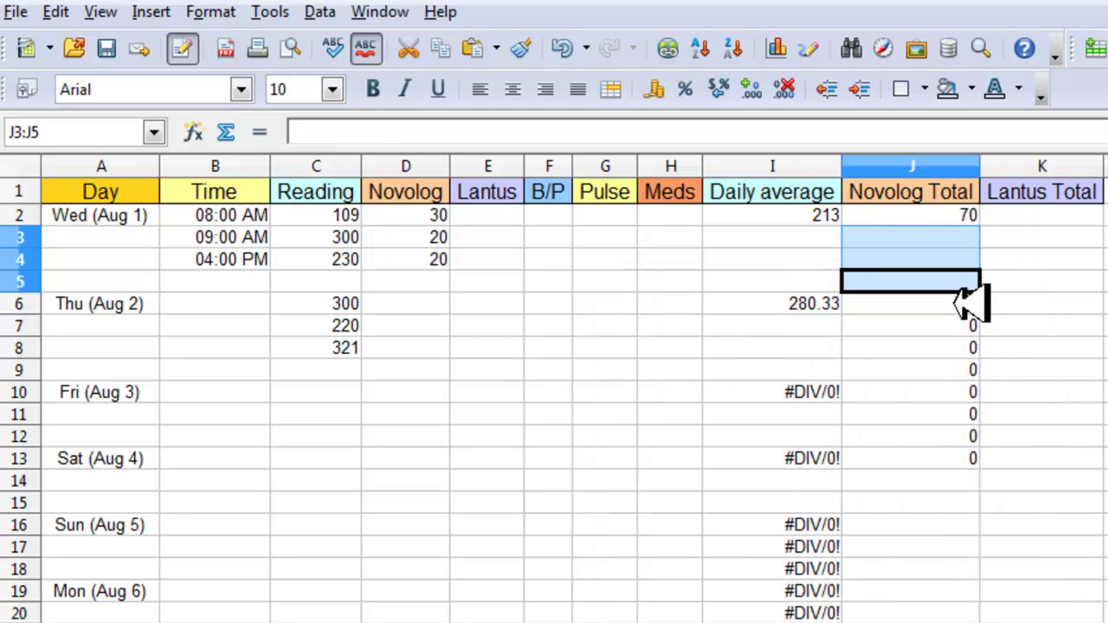
Clear the surplus Novolog Total formulas in J7:J9 and J11:J12, keeping one total per day
click(950, 324)
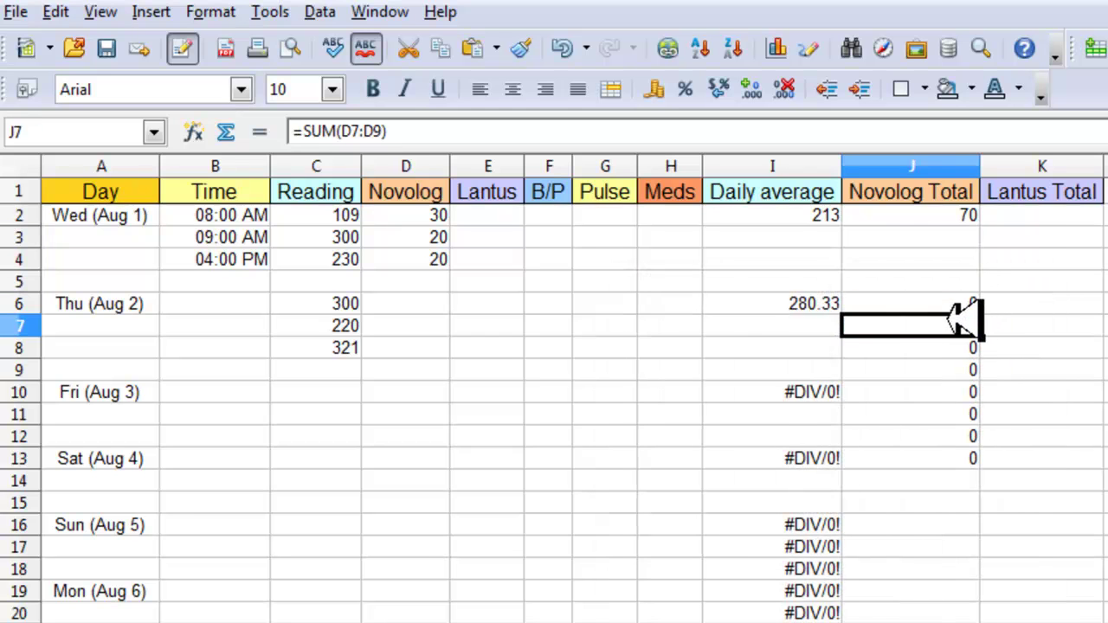
drag(951, 322, 964, 366)
key(BackSpace)
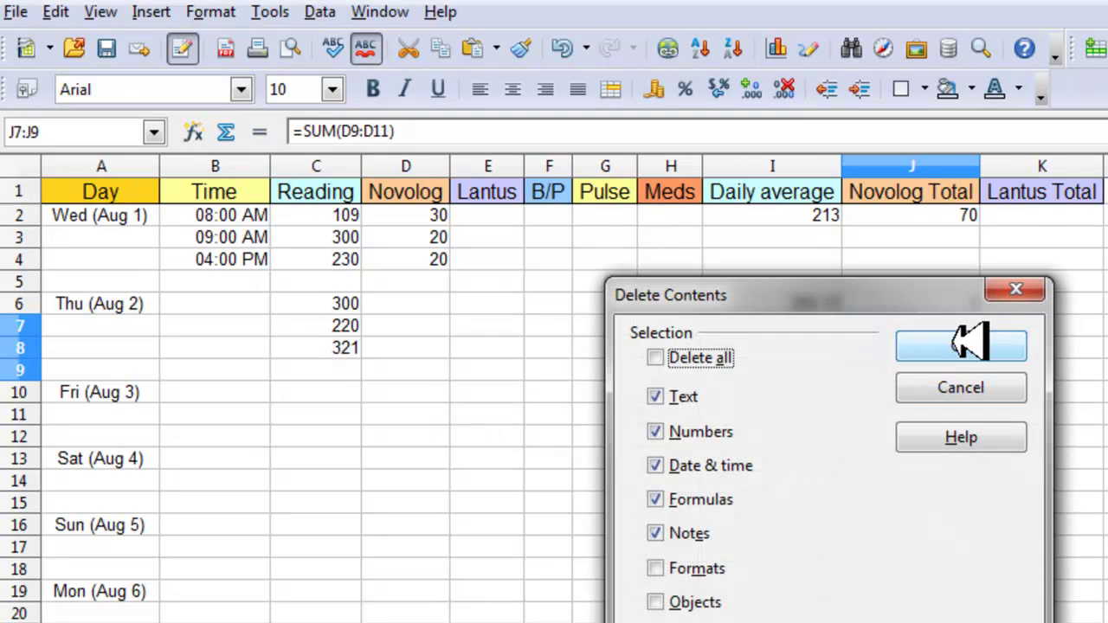
click(948, 346)
drag(950, 407, 954, 444)
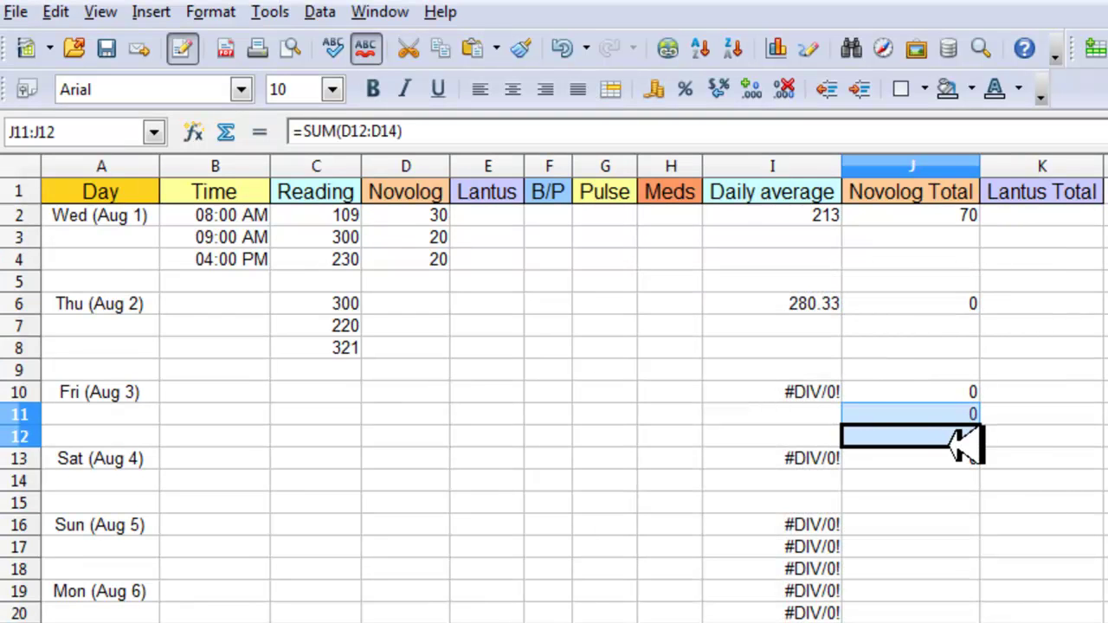
key(BackSpace)
click(981, 346)
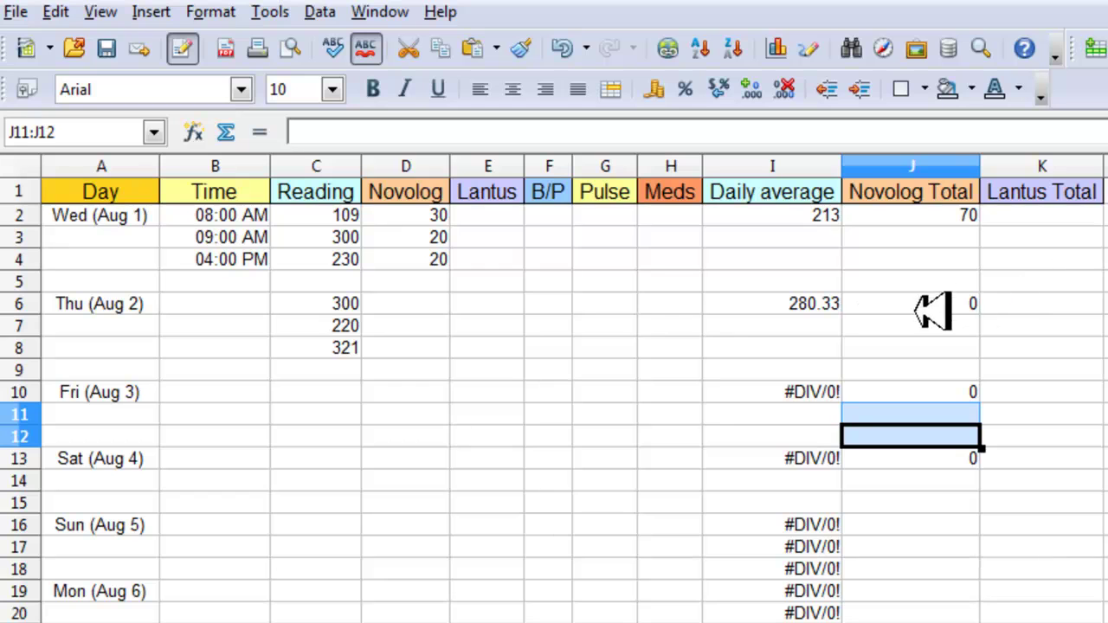
Enter Novolog doses of 10, 20 and 40 in D6 to D8 for Thu (Aug 2)
click(433, 303)
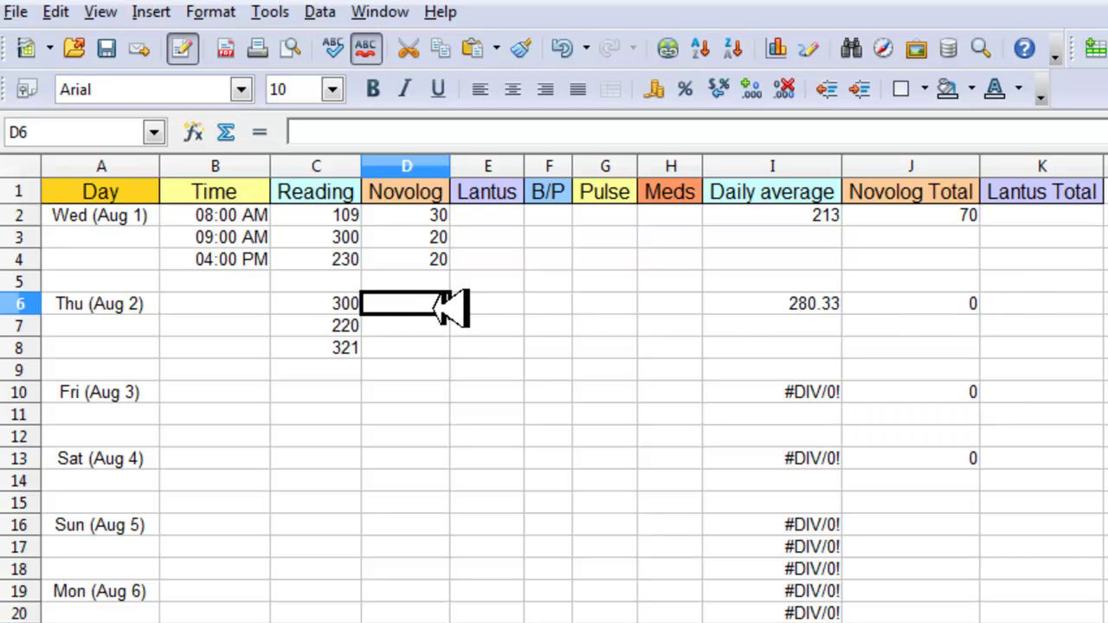
text(10)
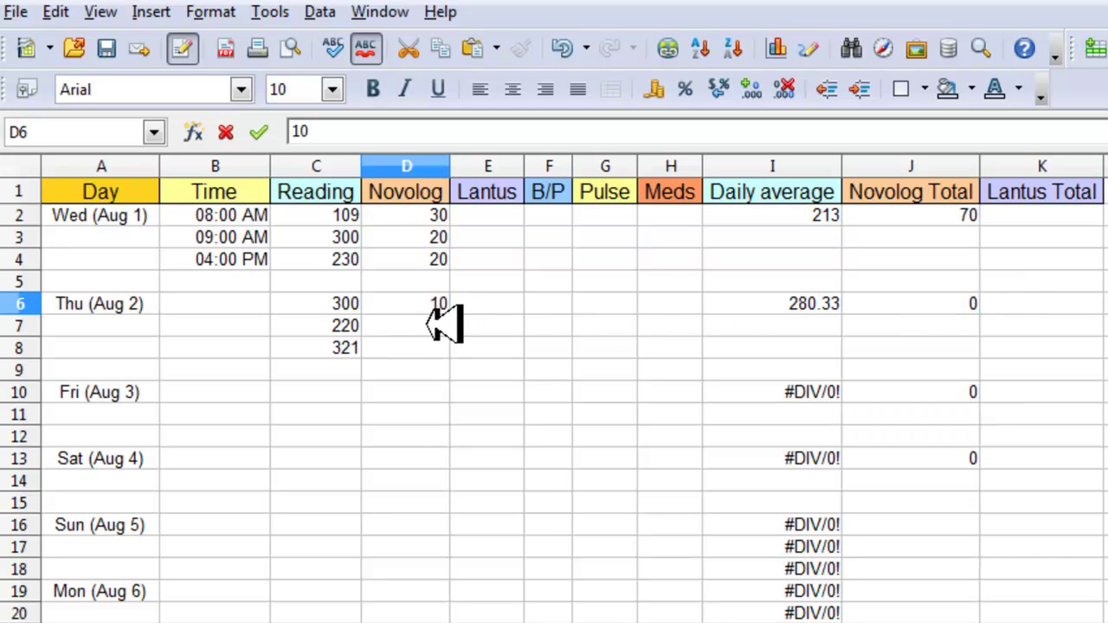
key(Return)
text(20)
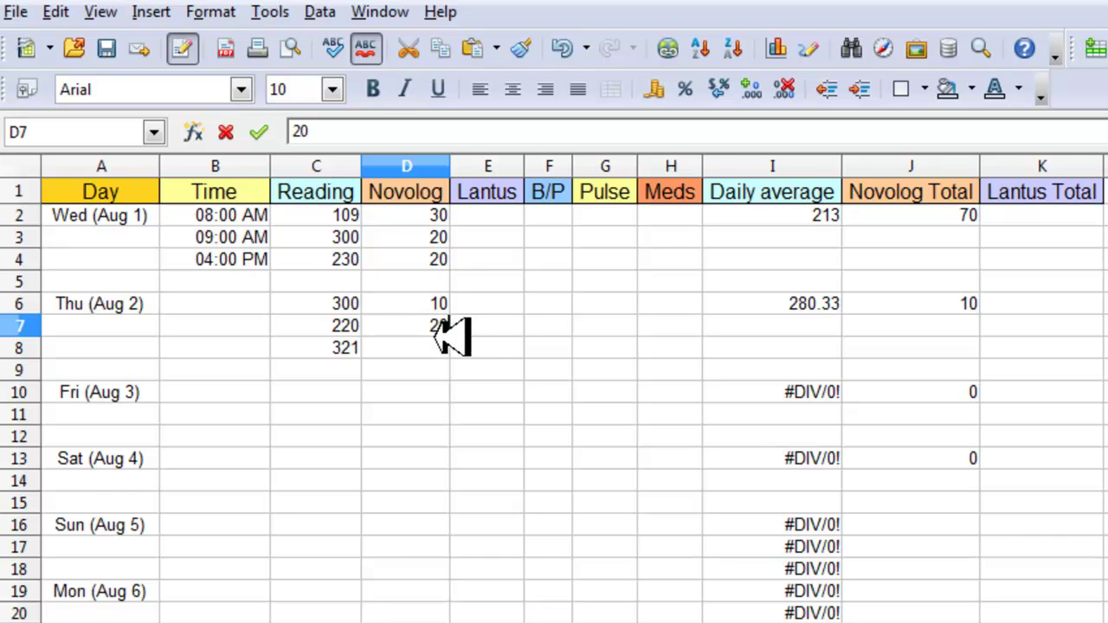
key(Return)
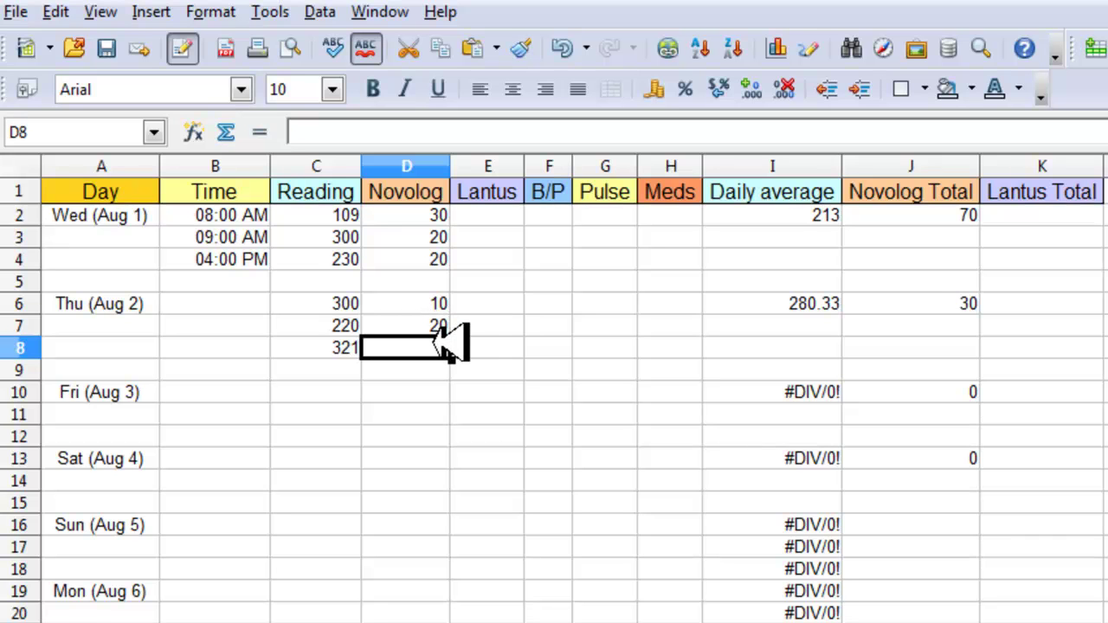
text(40)
click(489, 347)
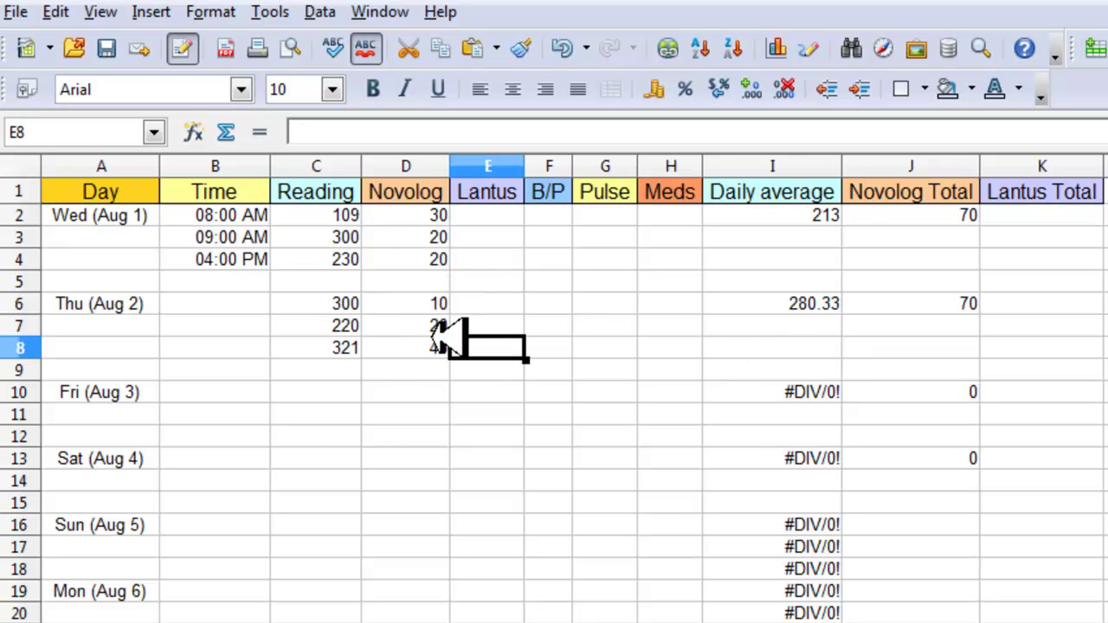
Check the Novolog Total formulas in J6 and J10 against the Novolog cells of Thu (Aug 2) and Fri (Aug 3)
click(986, 303)
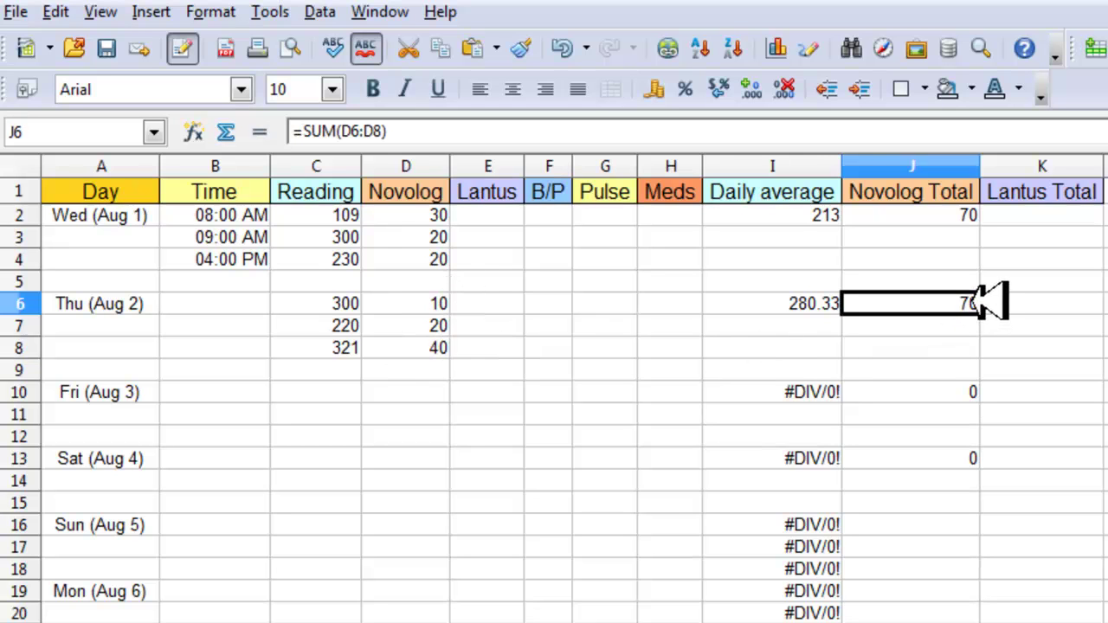
click(981, 391)
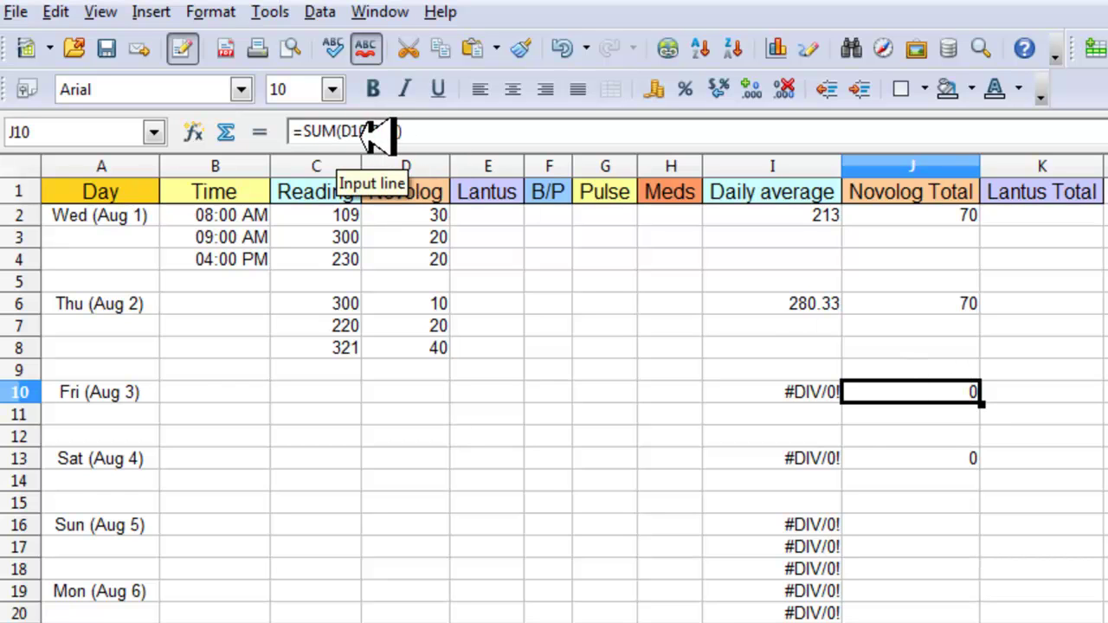
click(410, 389)
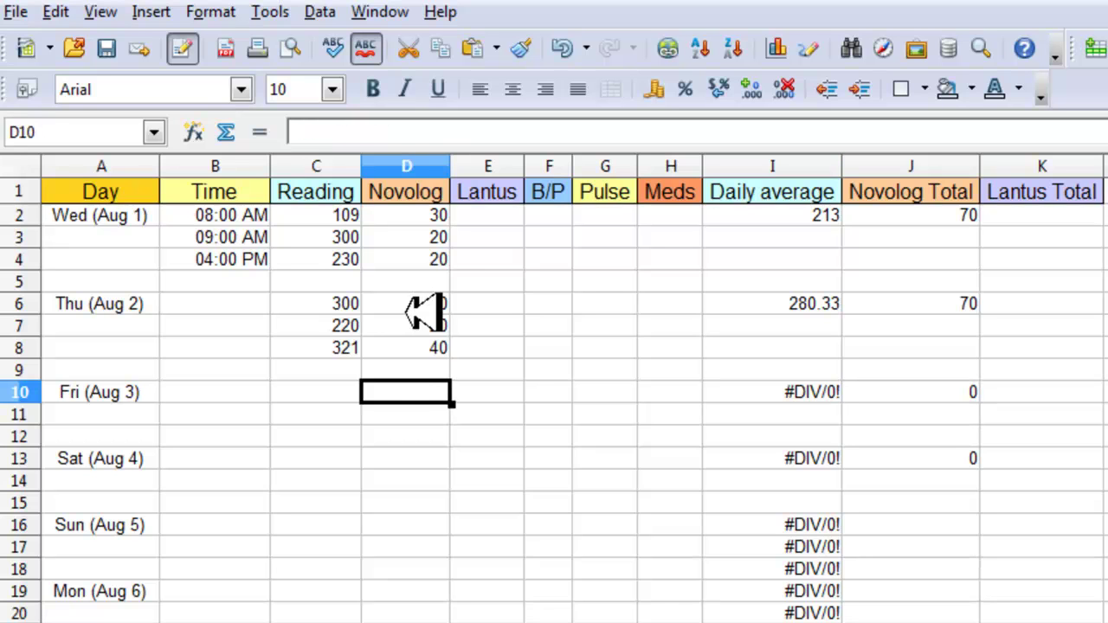
click(414, 436)
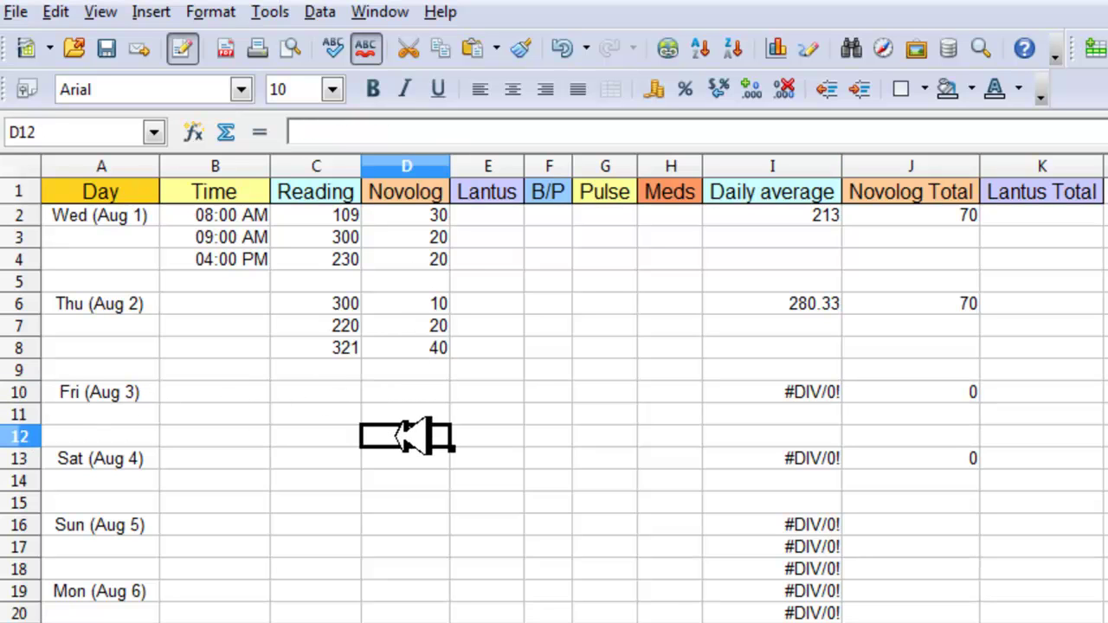
click(415, 386)
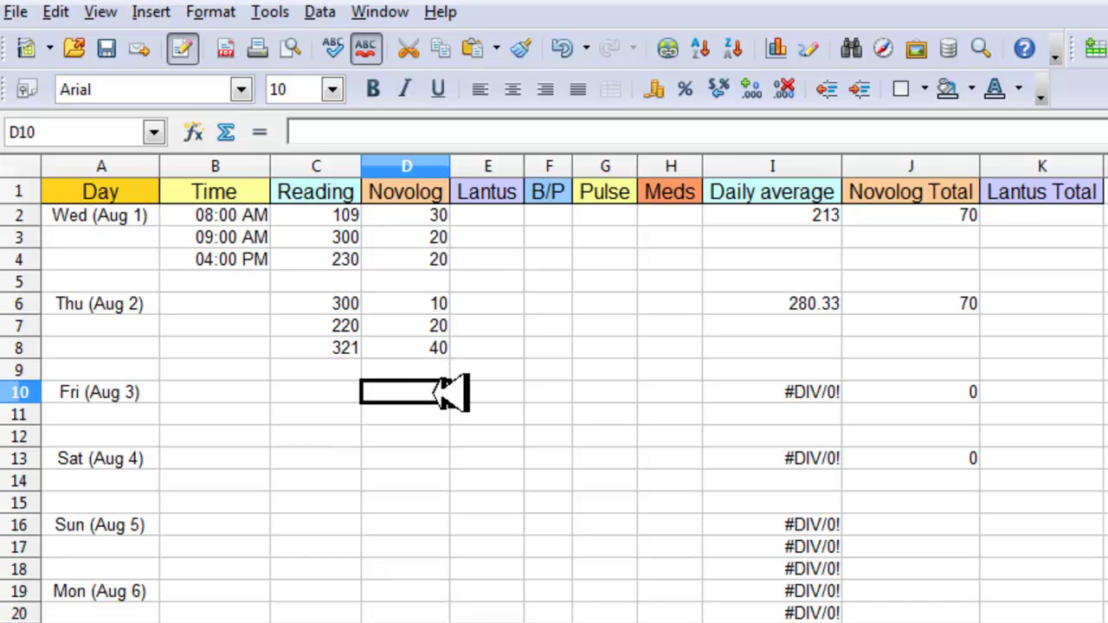
Enter a SUM formula in K2 that totals the Wed (Aug 1) Lantus cells E2:E4
click(1045, 218)
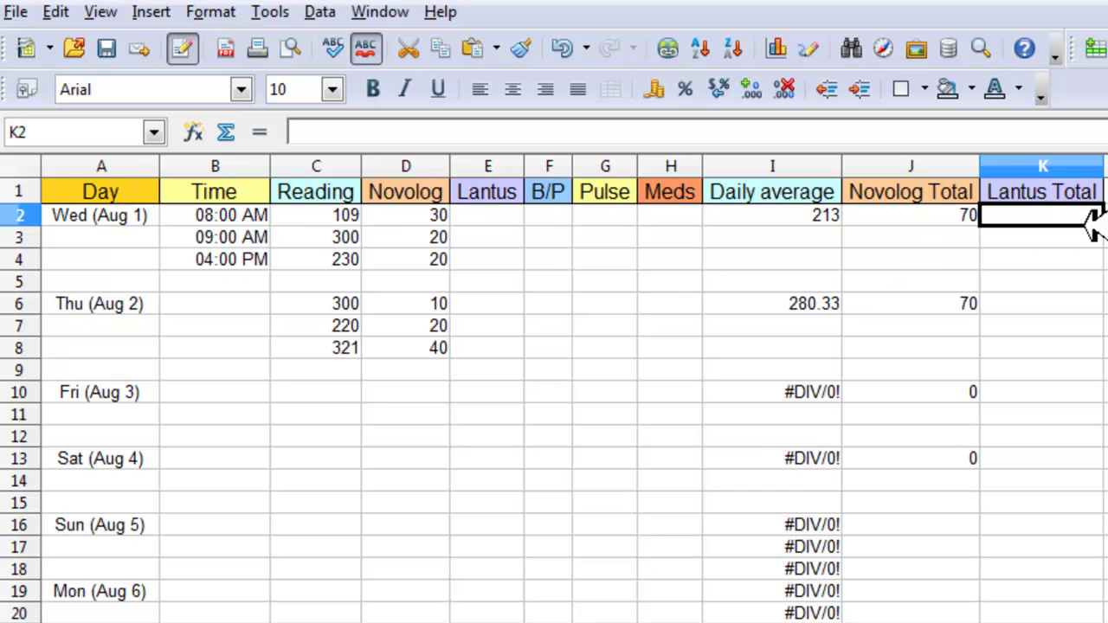
click(227, 131)
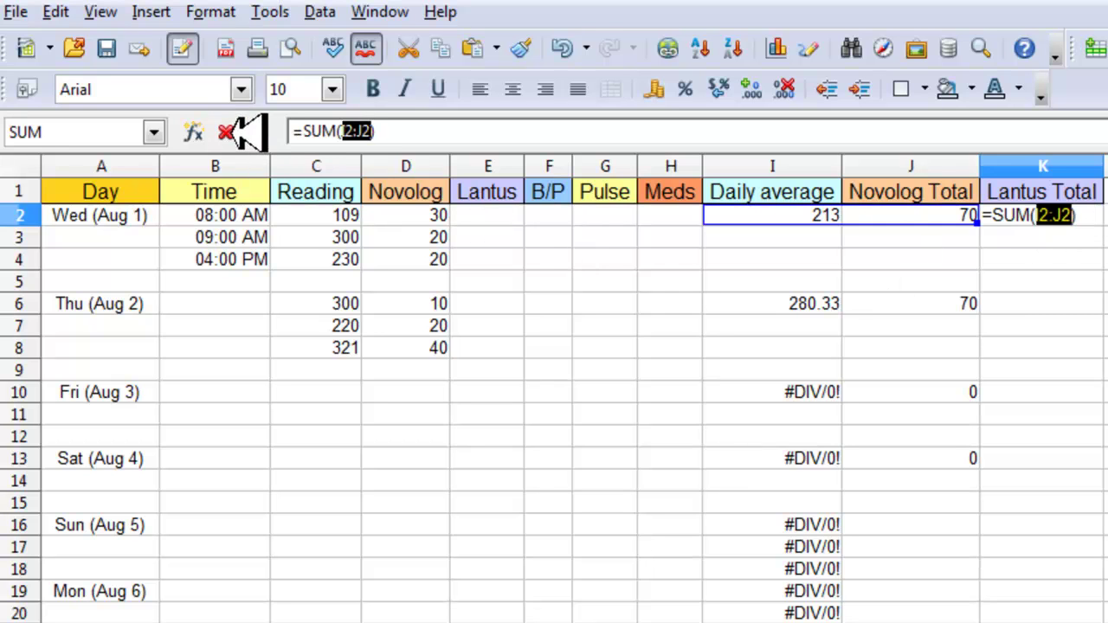
drag(500, 212, 495, 260)
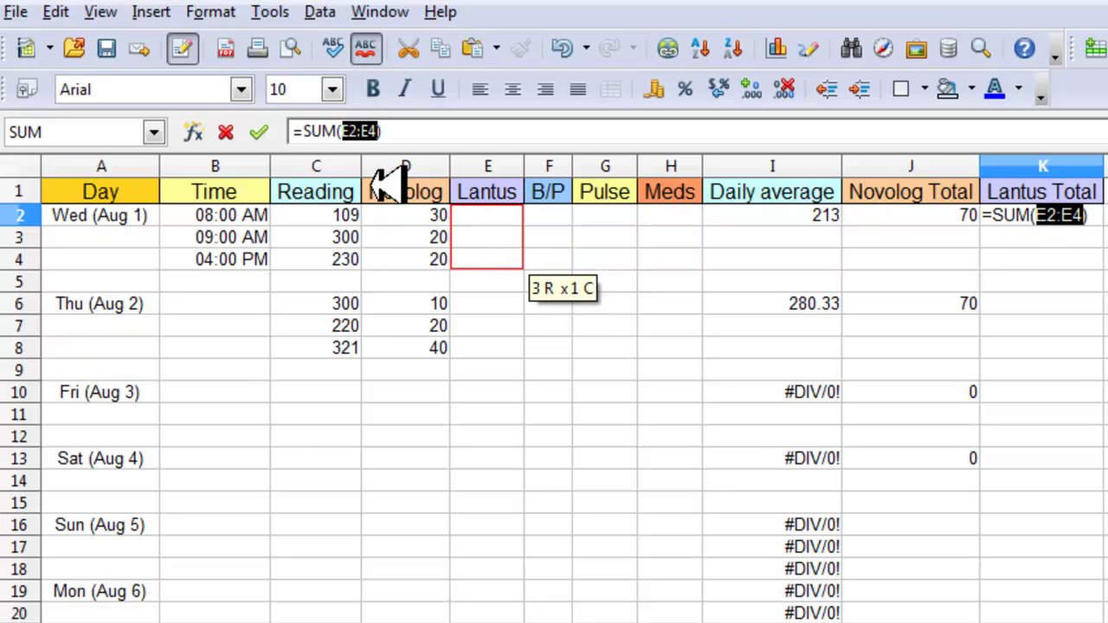
click(259, 131)
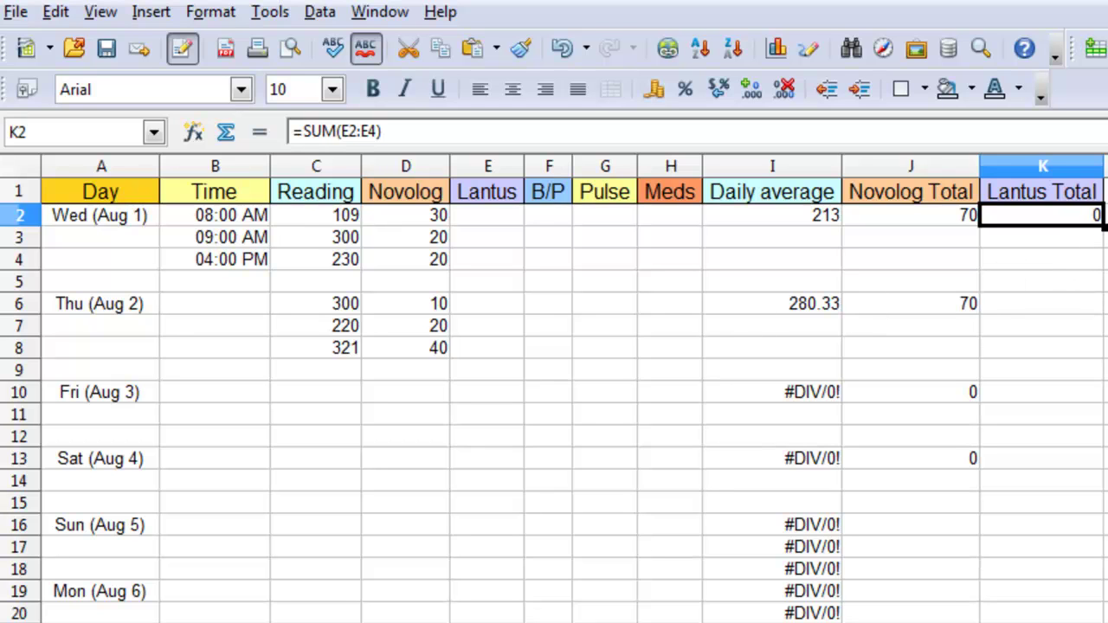
Fill the Lantus Total formula from K2 down to K15 and clear the surplus copies in K3:K5
drag(1106, 324, 1104, 463)
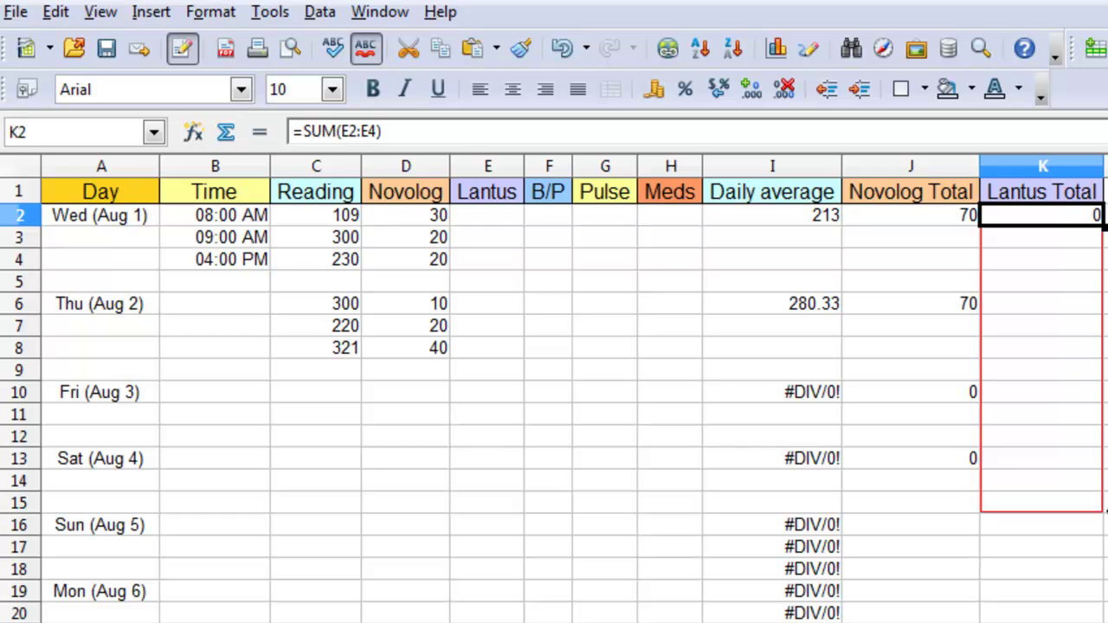
drag(1105, 511, 1105, 512)
drag(1081, 237, 1092, 281)
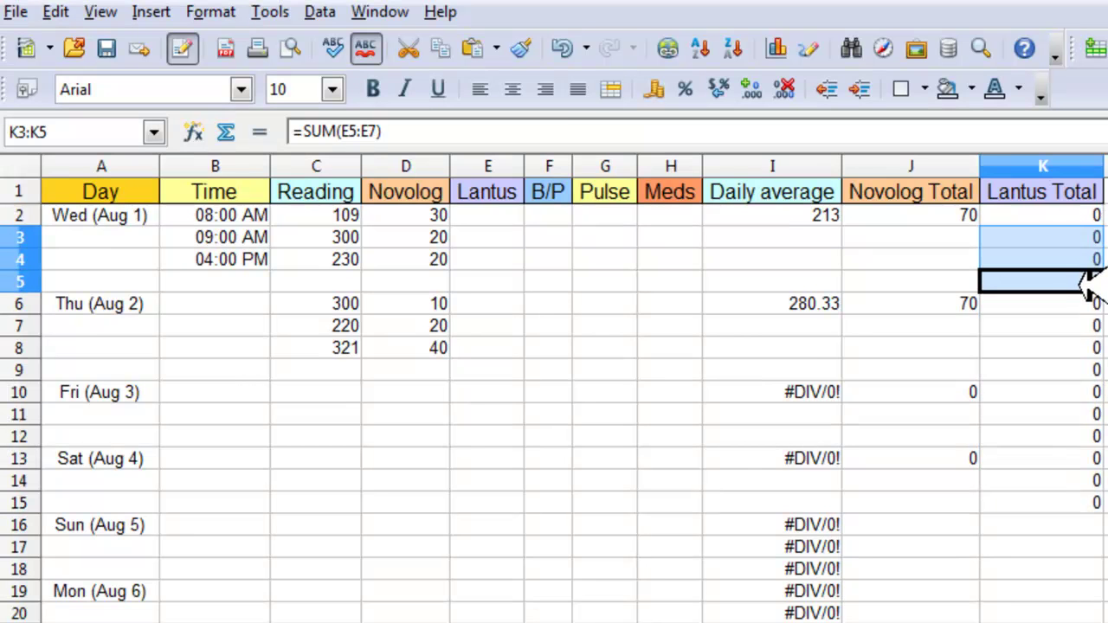
key(Delete)
click(954, 347)
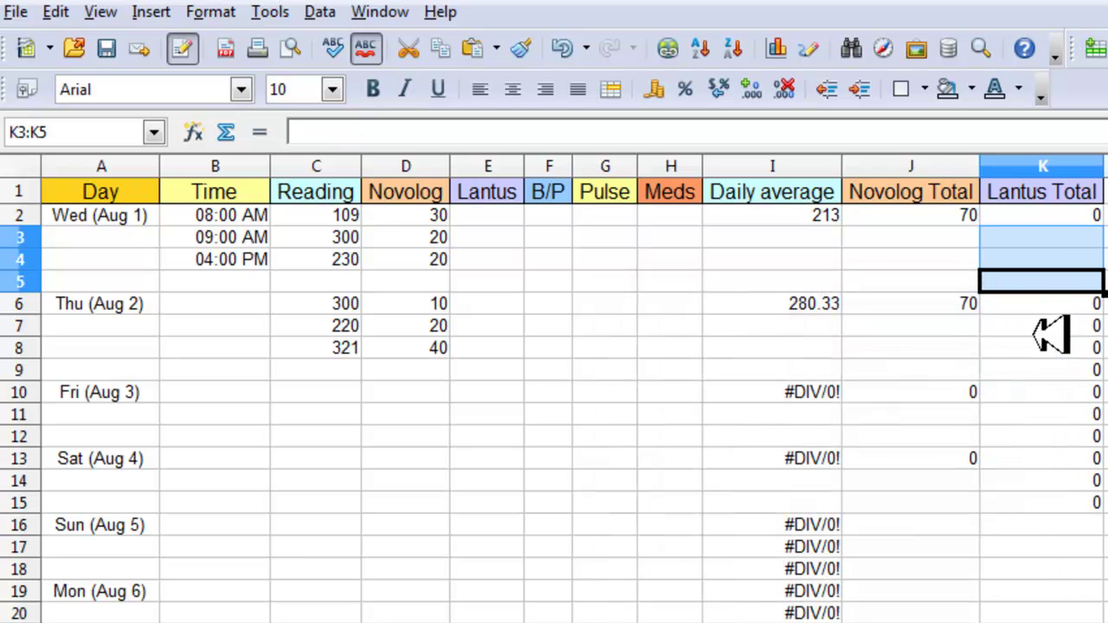
Clear the surplus Lantus Total formulas in K7:K9, K11:K12 and K14:K15, keeping one total per day
click(1089, 337)
drag(1088, 337, 1092, 368)
key(Delete)
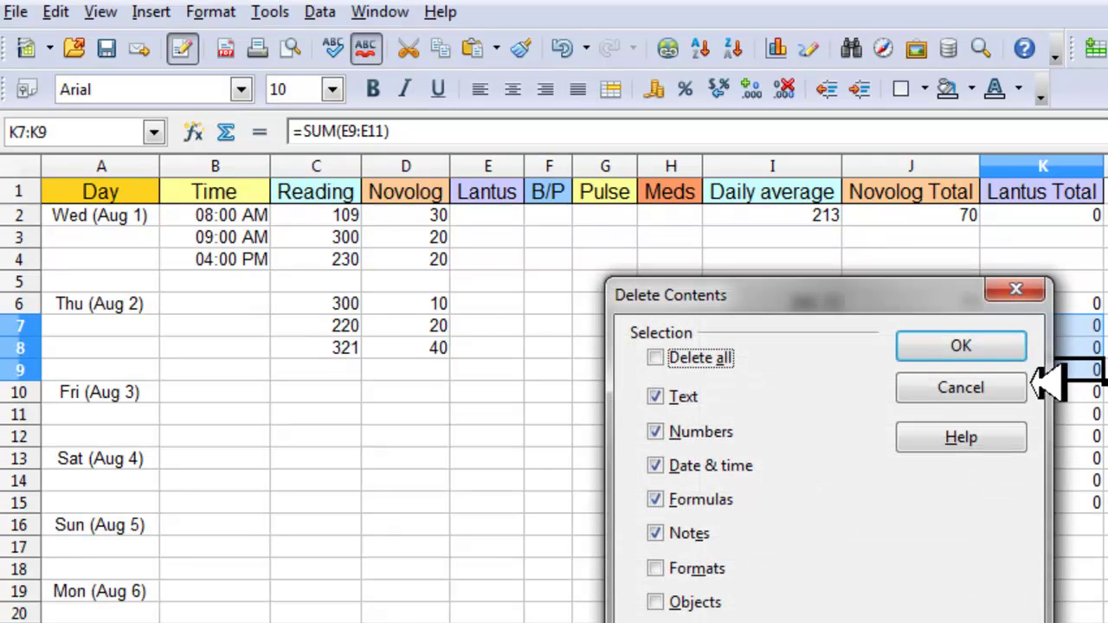
key(Return)
drag(1082, 414, 1092, 437)
key(Delete)
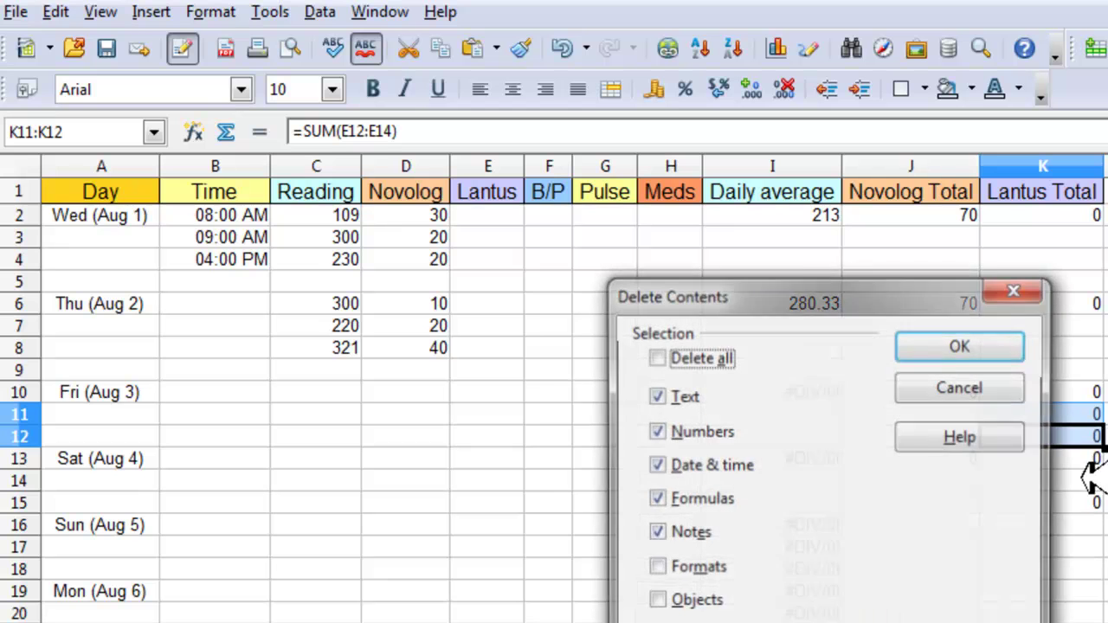
key(Return)
drag(1090, 480, 1097, 501)
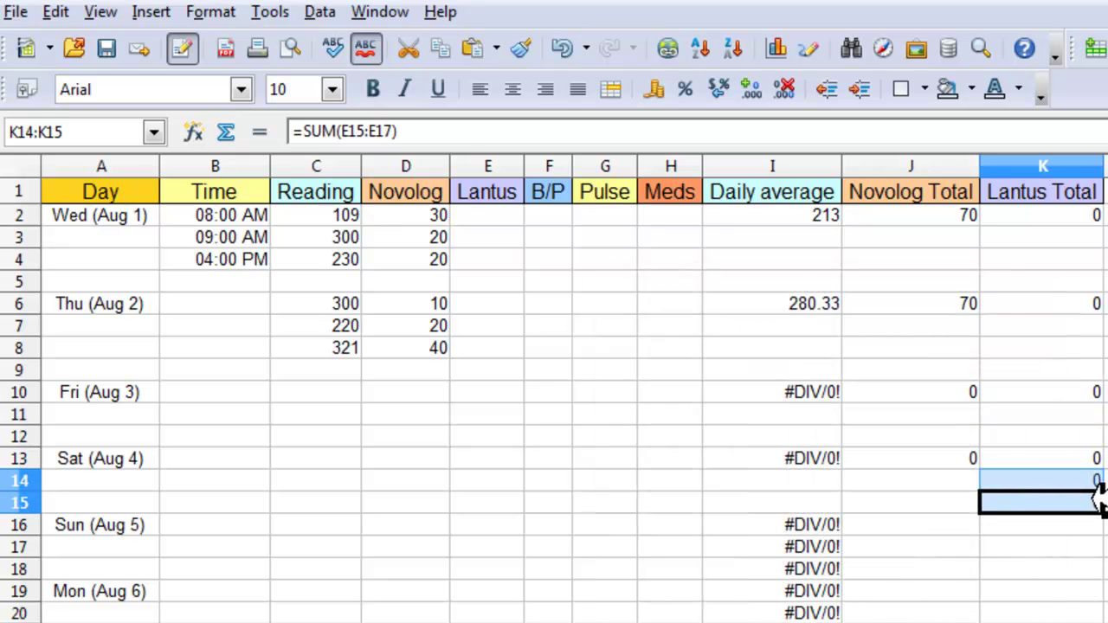
key(Delete)
click(1004, 346)
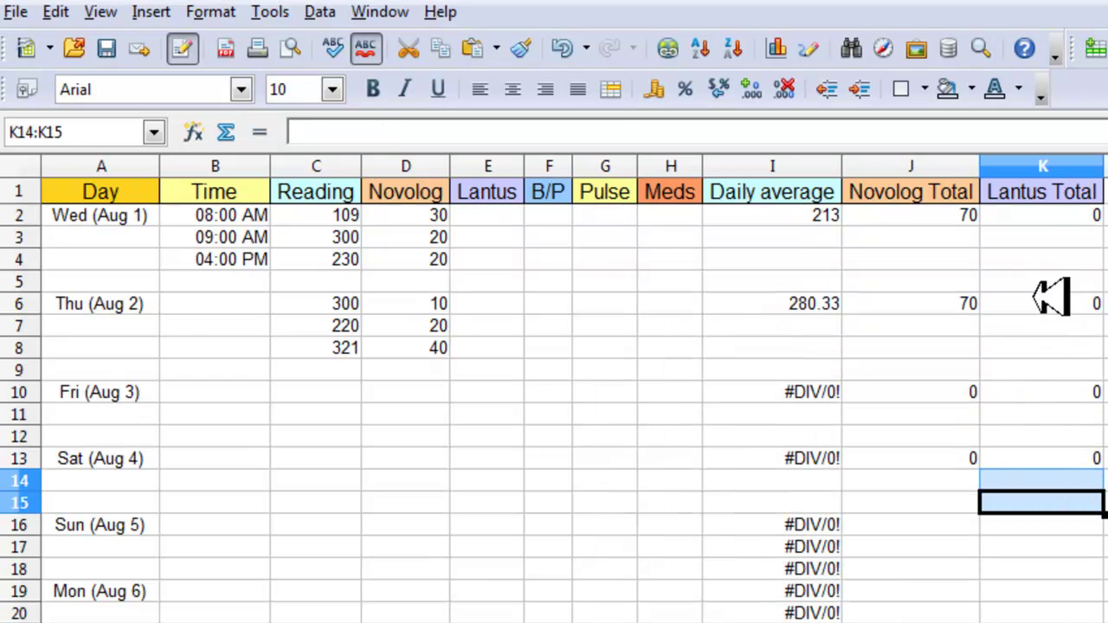
Enter Lantus doses of 20 in E2 and 10 in E4 for Wed (Aug 1), and 10 in E6 and 20 in E8 for Thu (Aug 2)
click(1071, 219)
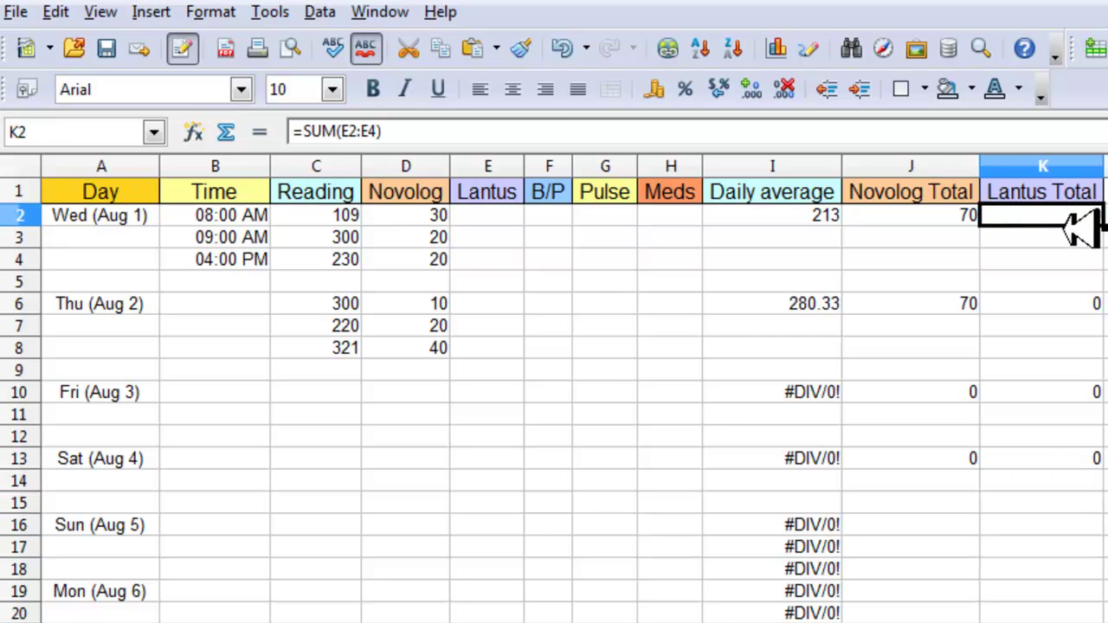
click(513, 217)
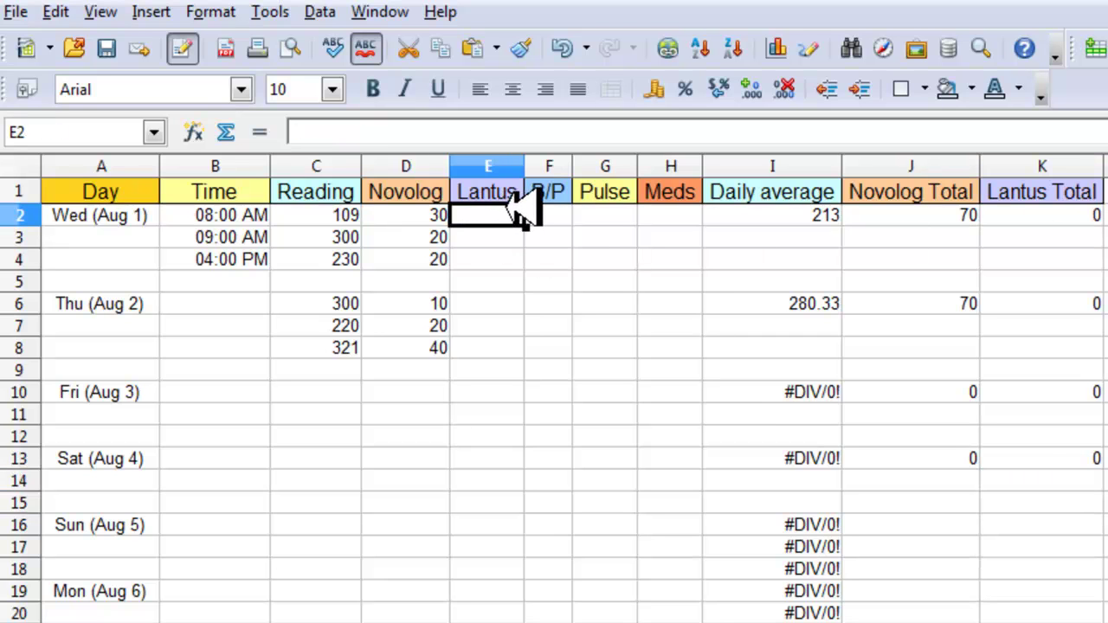
text(20)
click(512, 258)
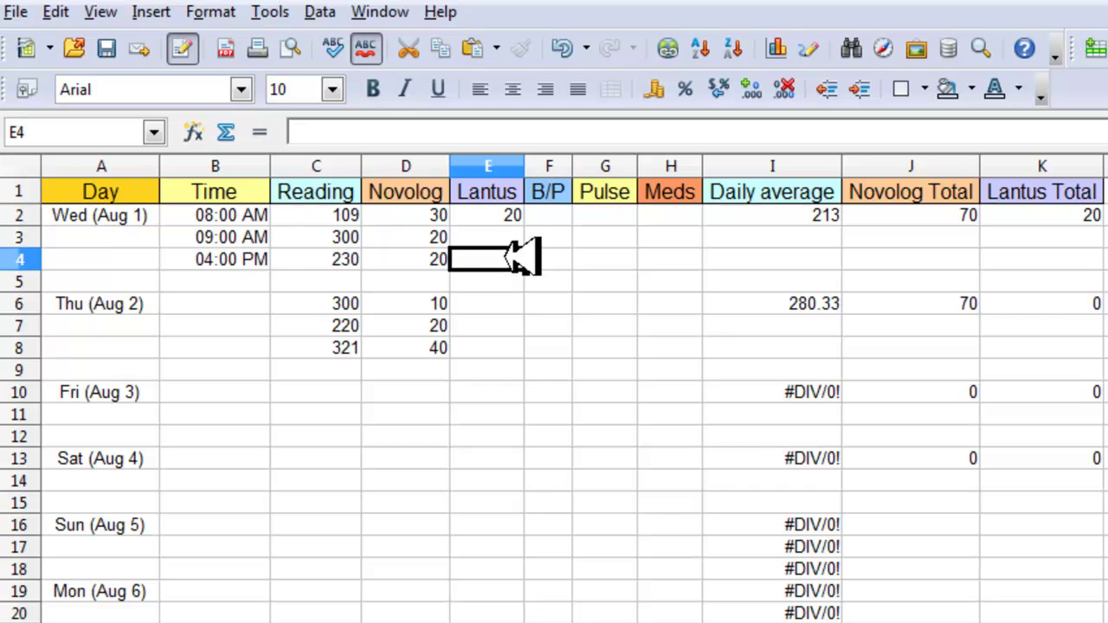
text(10)
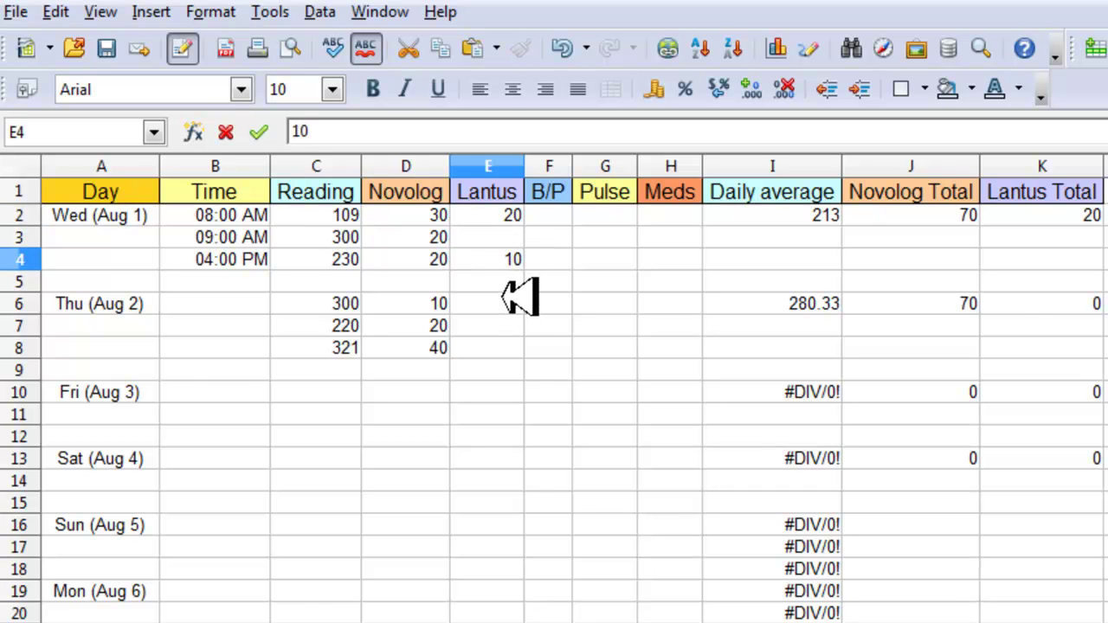
click(519, 301)
text(10)
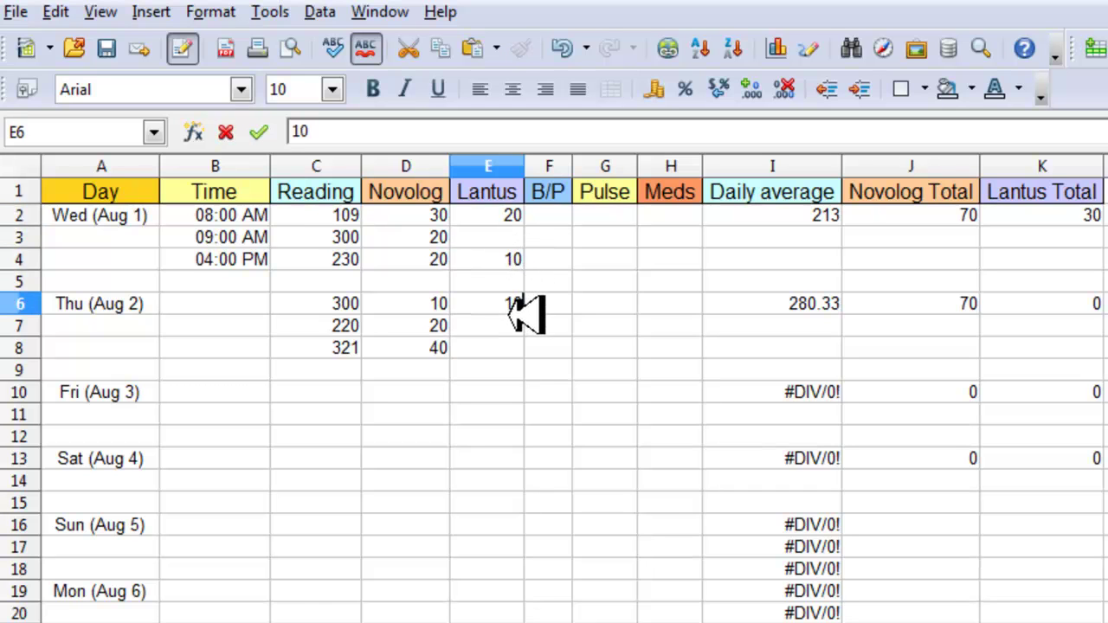
click(522, 347)
text(20)
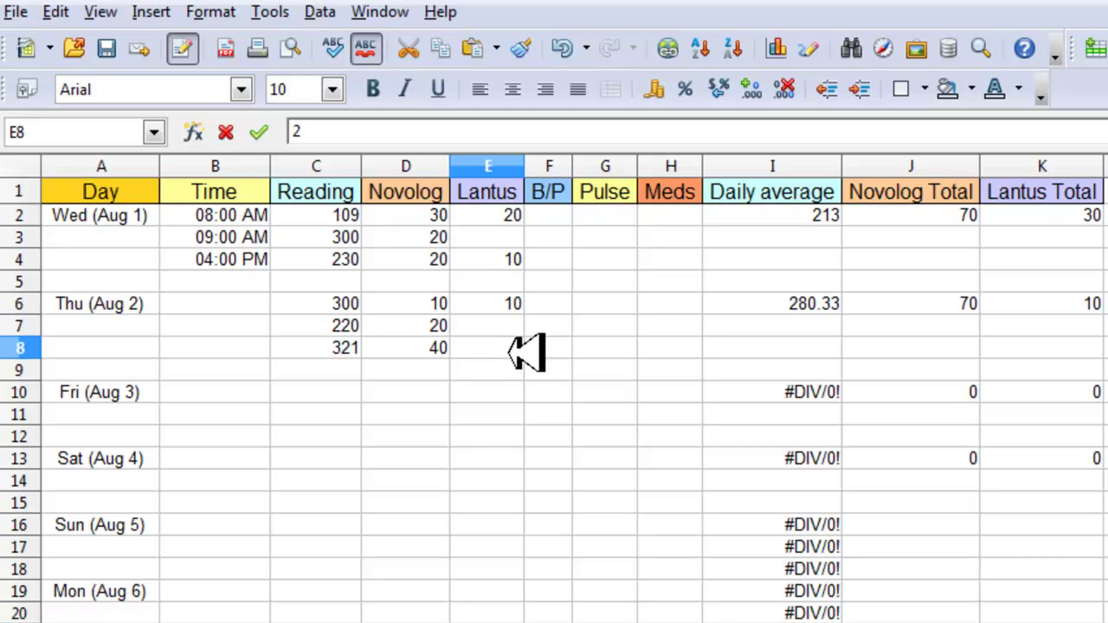
click(522, 389)
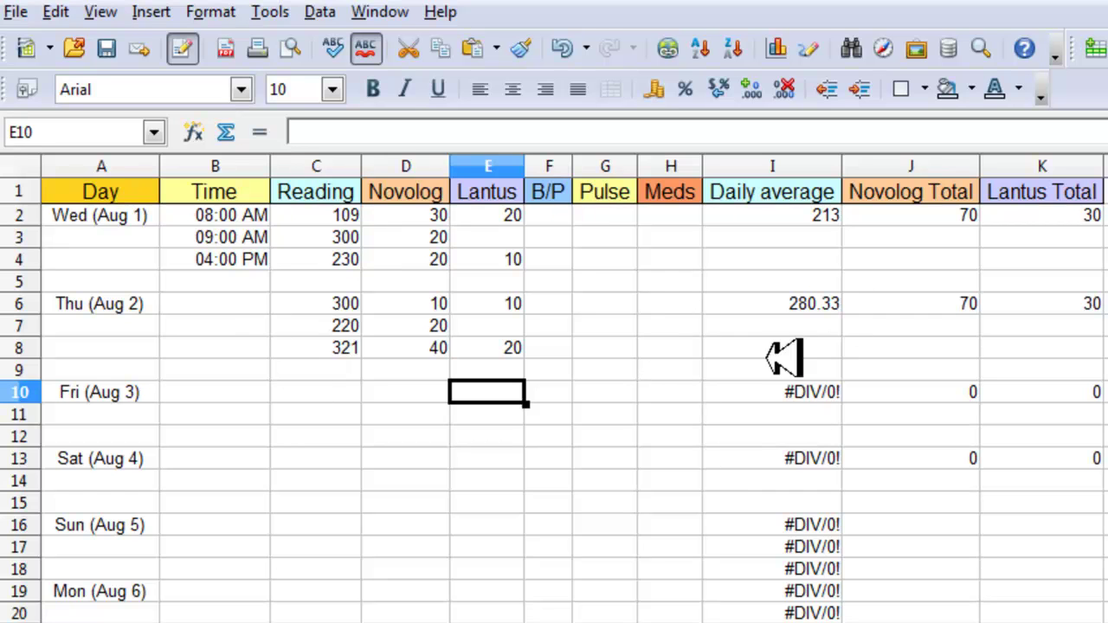
Select the whole sheet and start a DataPilot using the current selection as its source
click(21, 164)
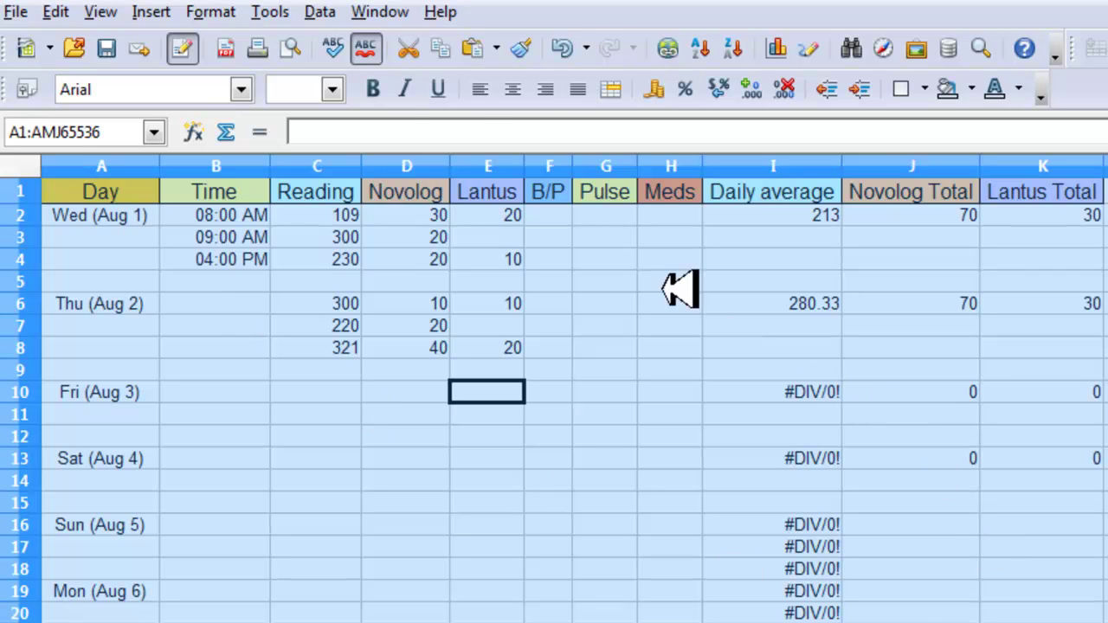
click(340, 12)
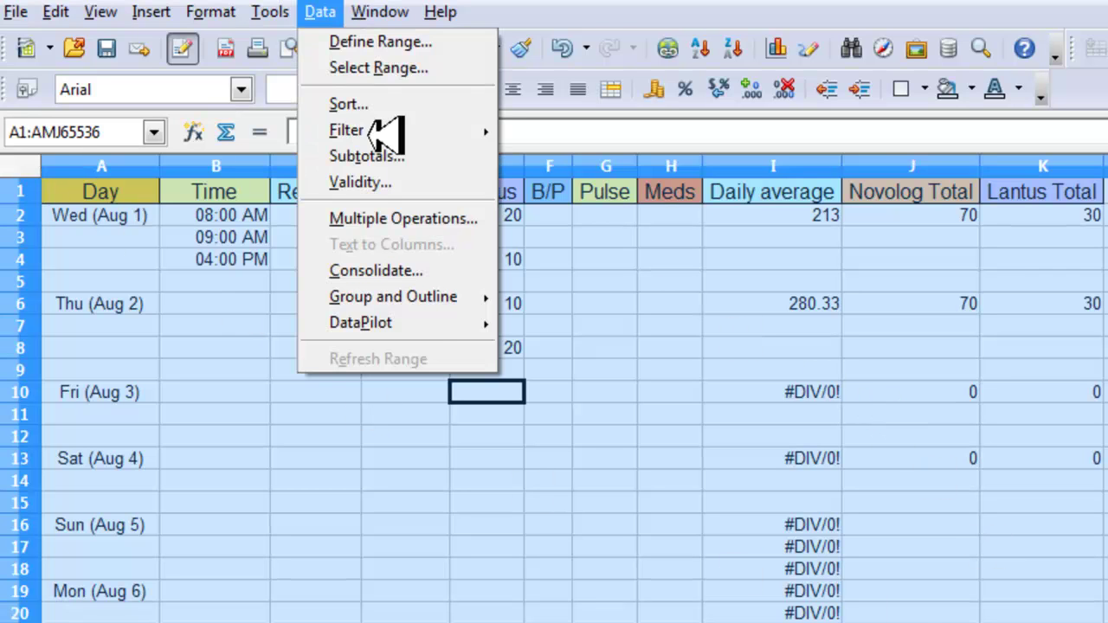
mouse_move(424, 323)
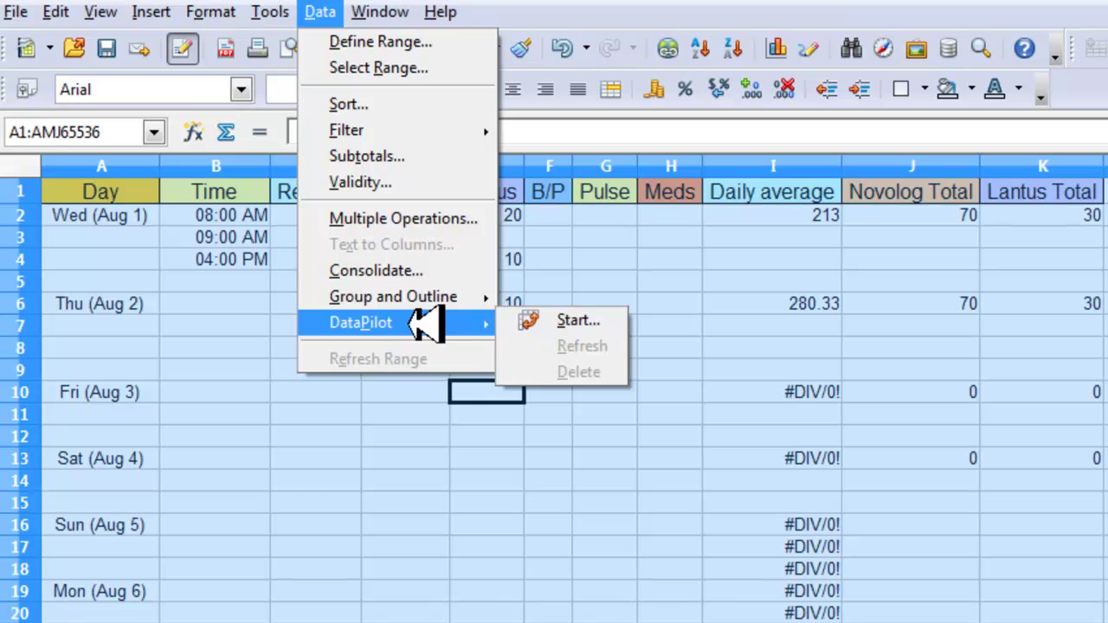
click(594, 320)
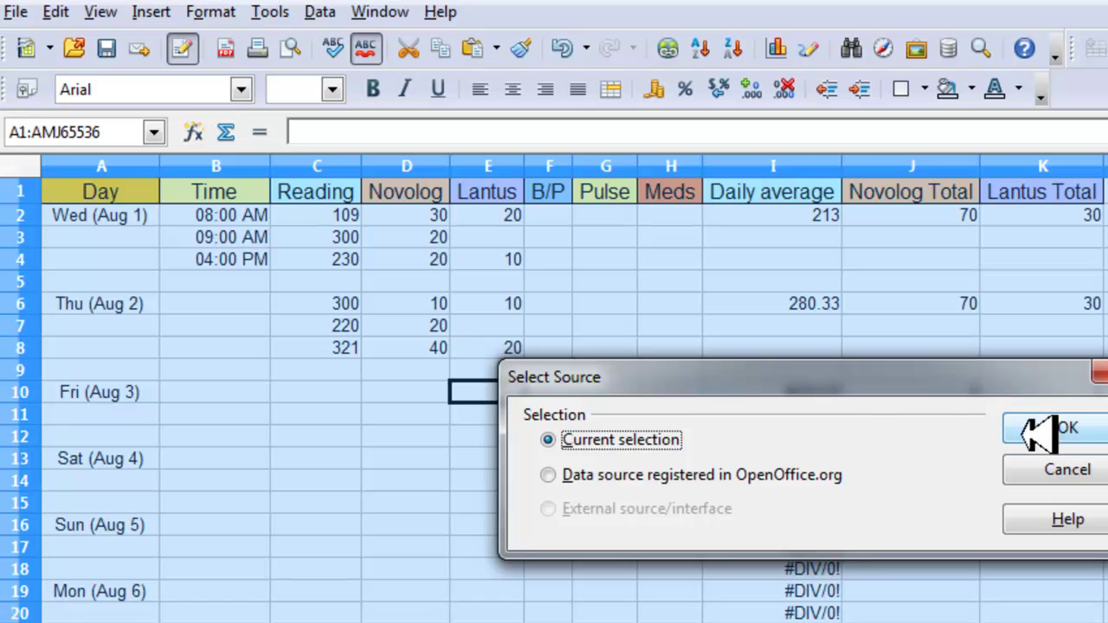
click(1057, 424)
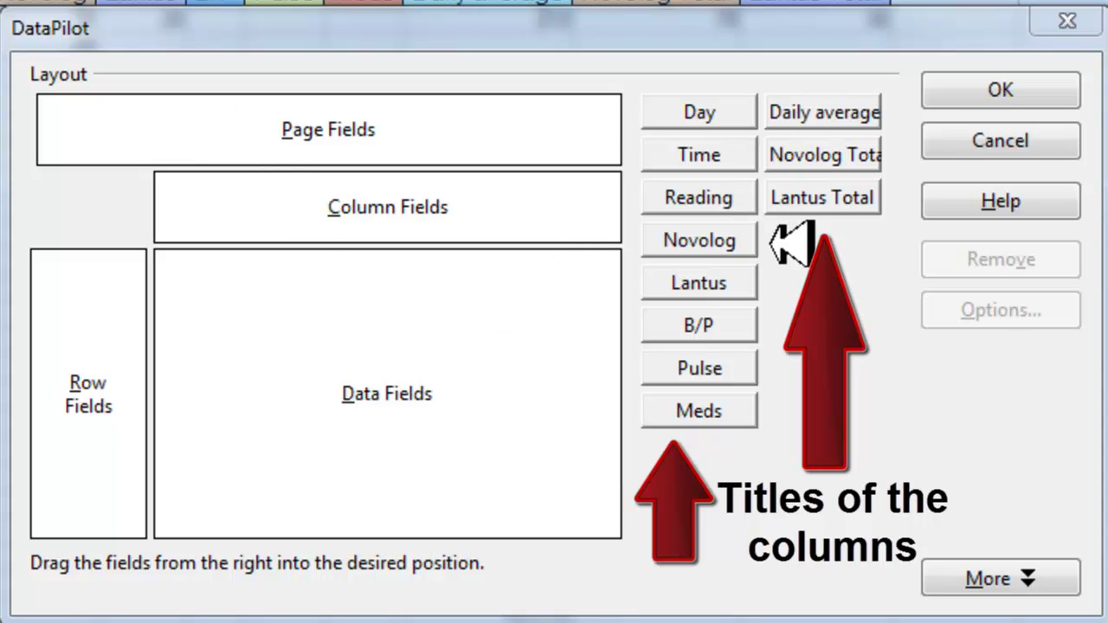
Place Day, Daily average, Novolog Total and Lantus Total, in that order, in the DataPilot's row fields
drag(702, 114, 86, 272)
drag(840, 105, 95, 310)
drag(843, 156, 104, 337)
drag(836, 207, 90, 375)
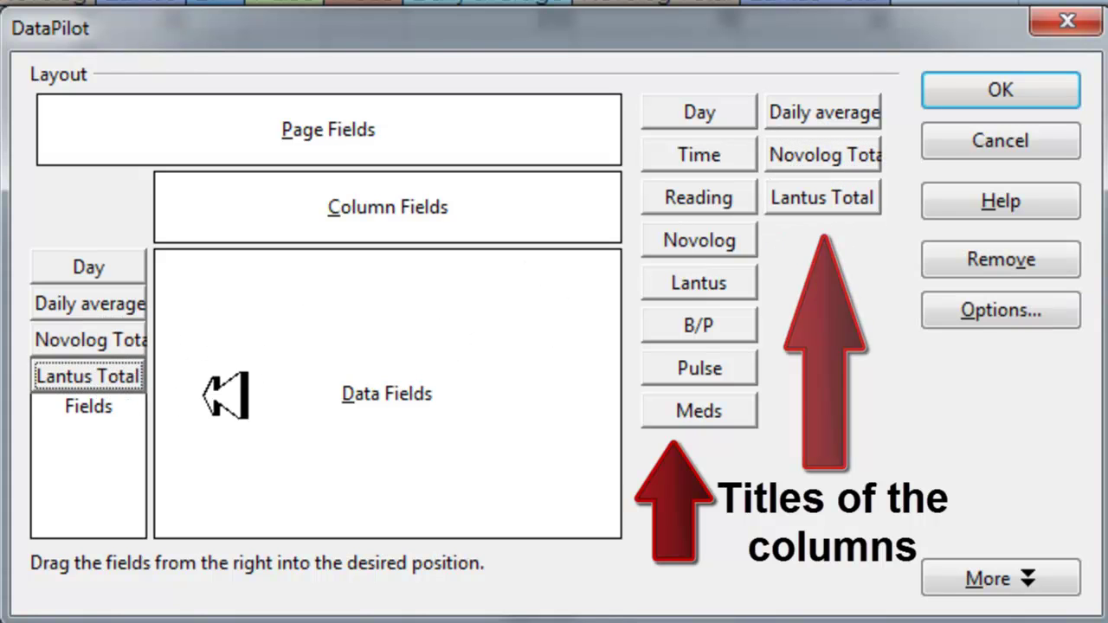
Set the Lantus Total row field to show items without data and hide its (empty) items
click(1012, 312)
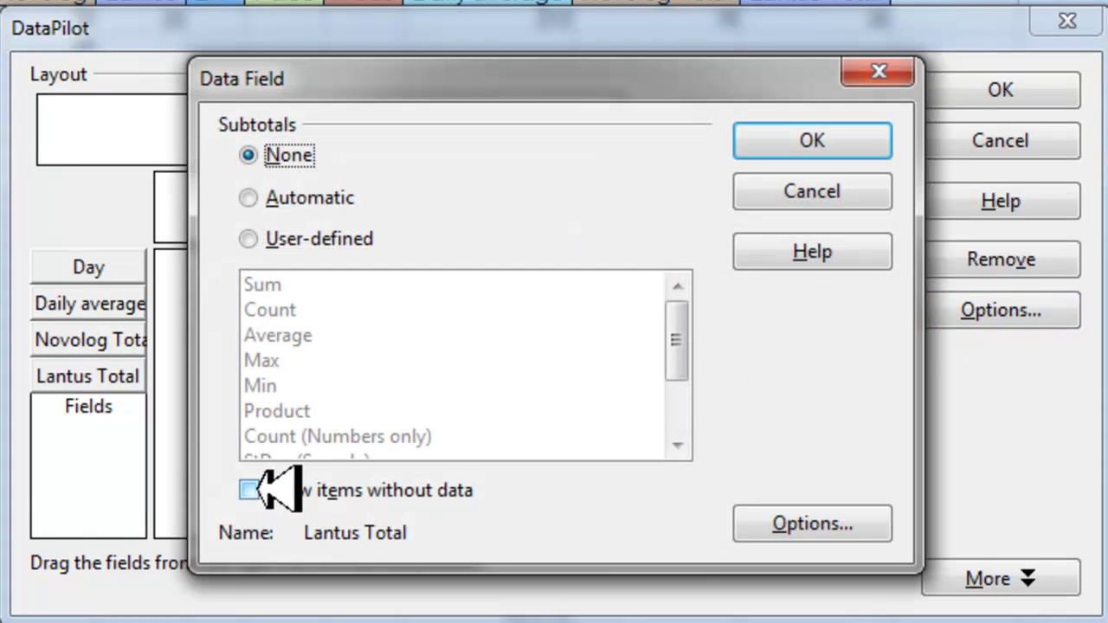
click(250, 489)
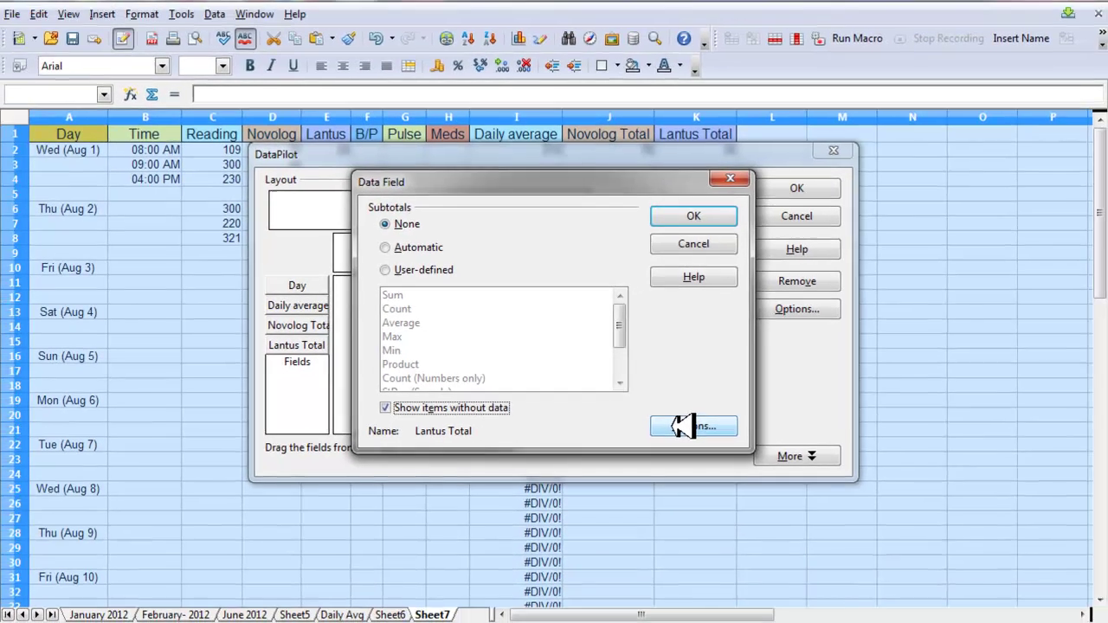
click(683, 426)
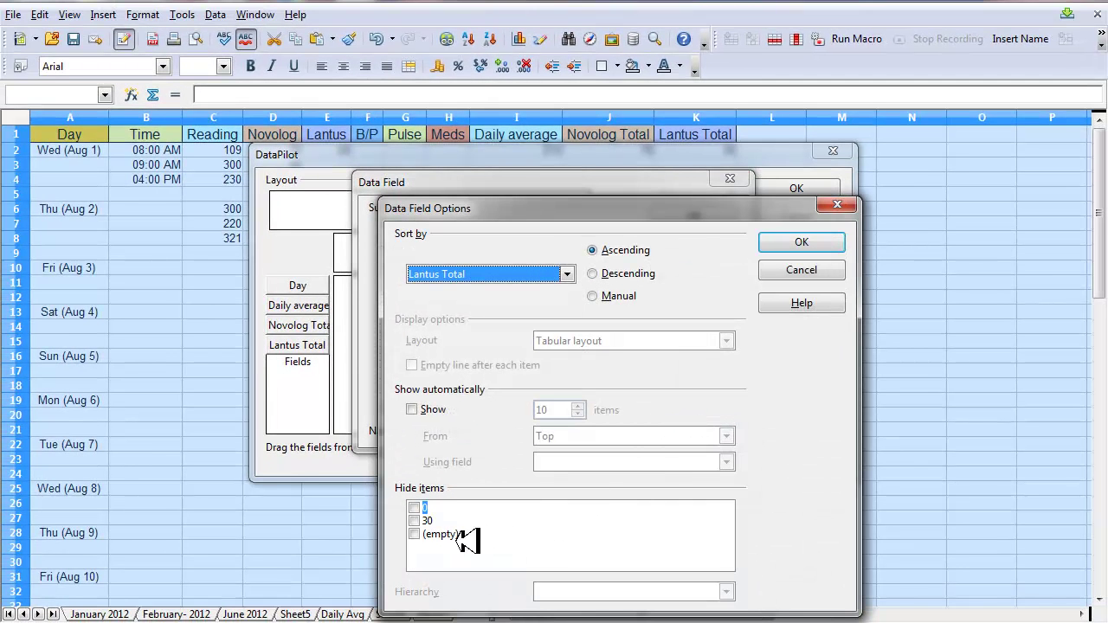
click(422, 537)
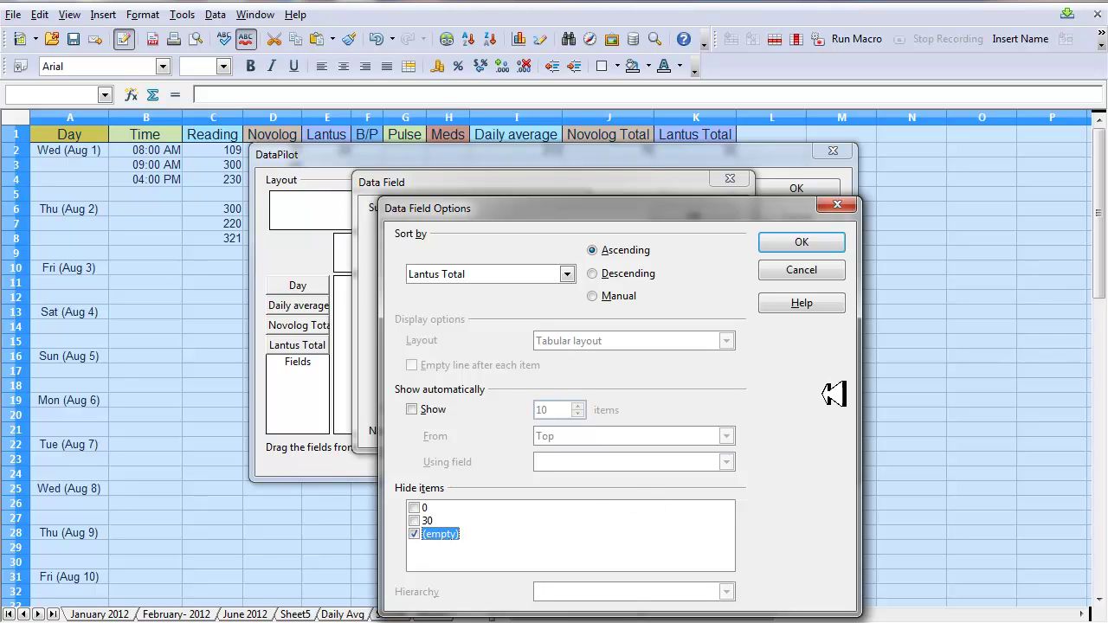
click(806, 243)
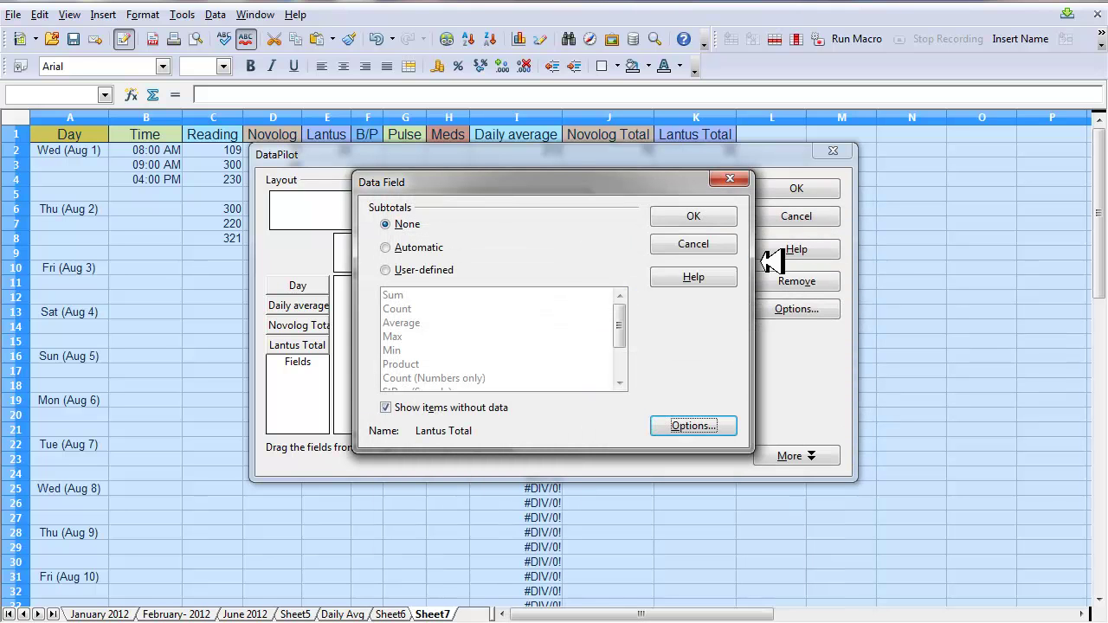
click(693, 216)
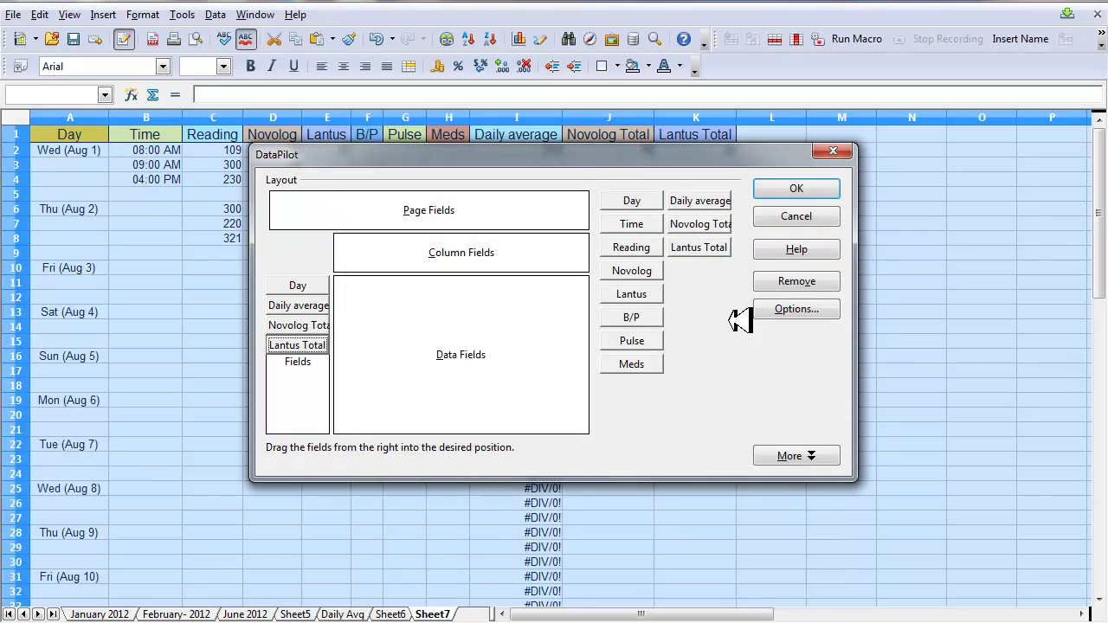
Set the DataPilot's results to go to a new sheet and create the table
click(822, 456)
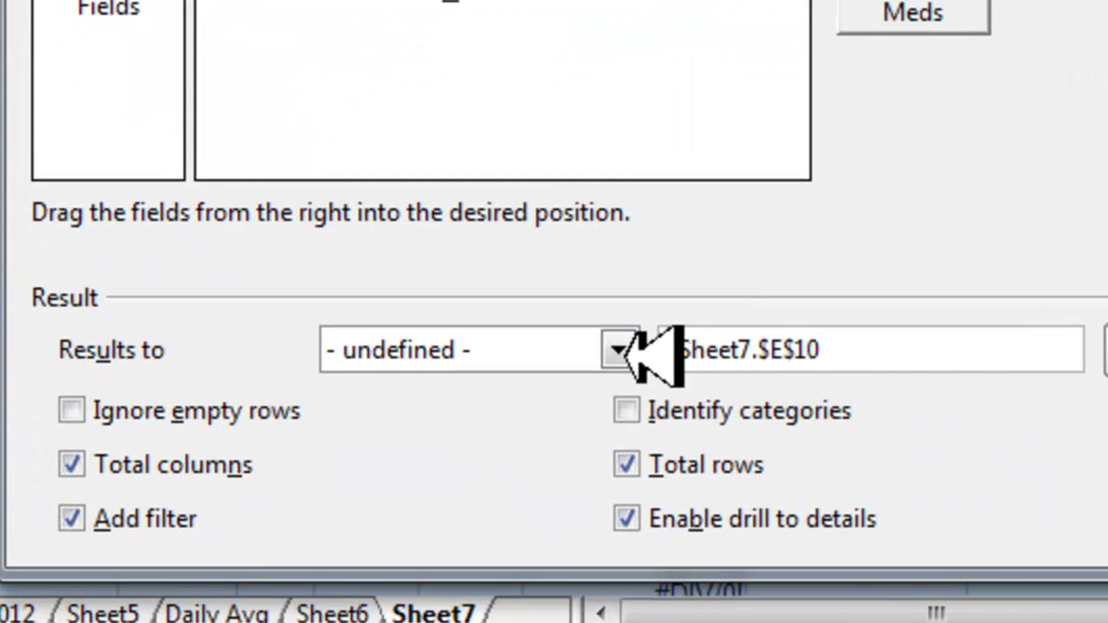
click(667, 349)
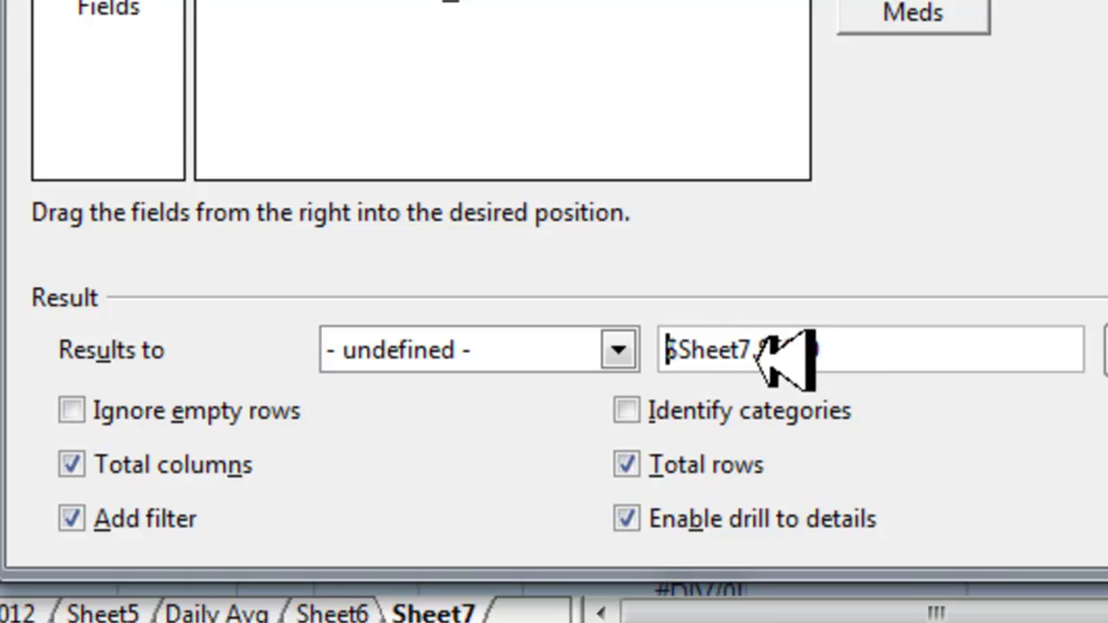
click(621, 349)
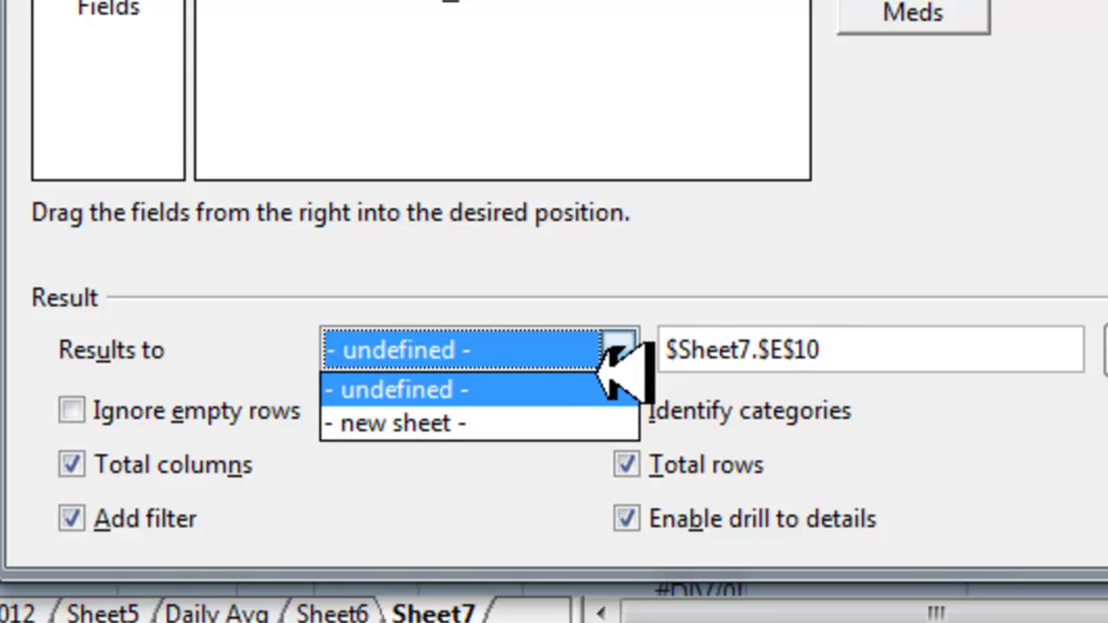
click(545, 421)
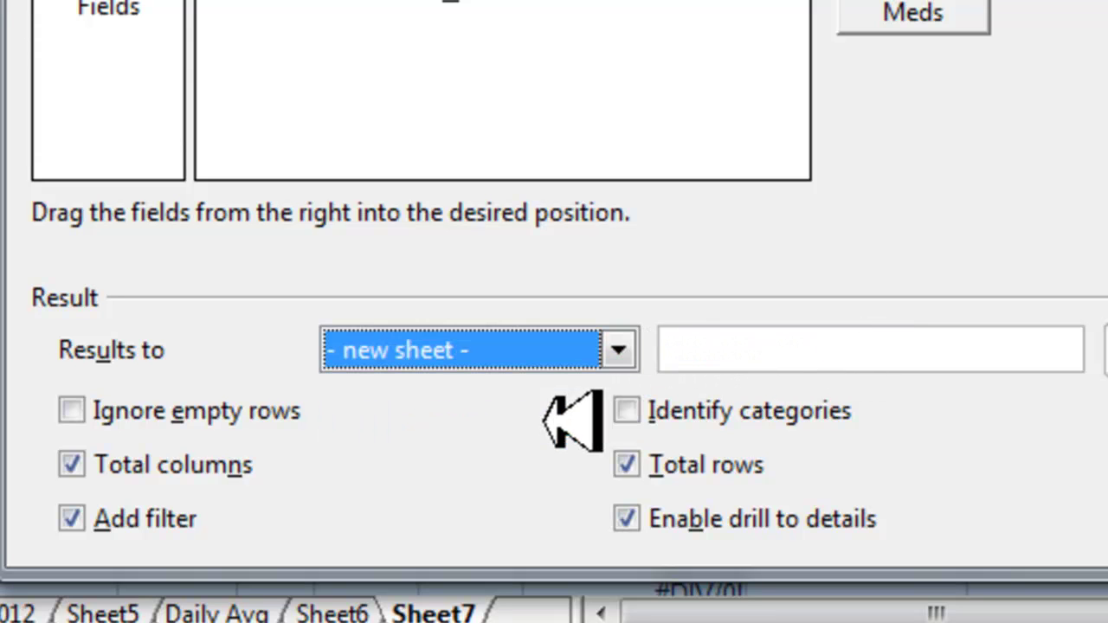
click(620, 350)
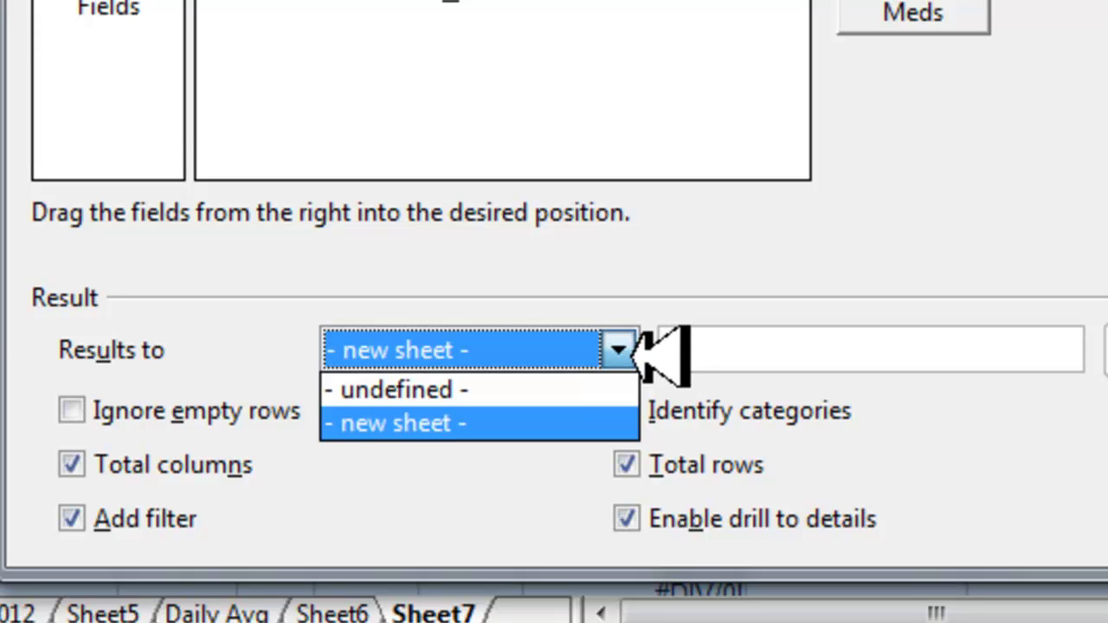
click(571, 420)
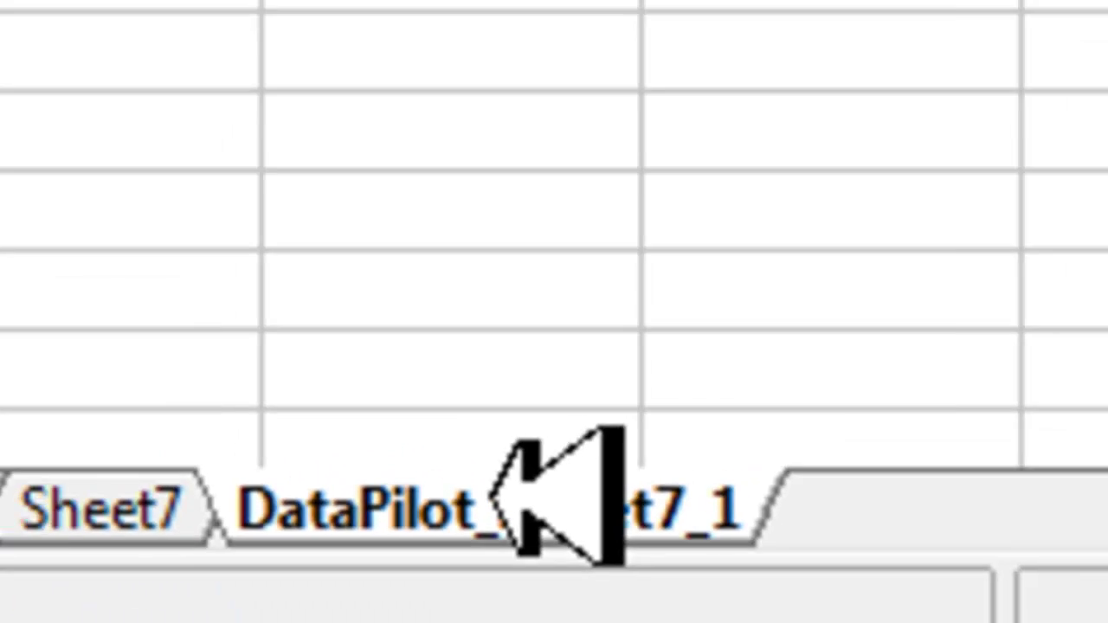
Rename the DataPilot result sheet as average and insert six new sheets after it
double_click(562, 476)
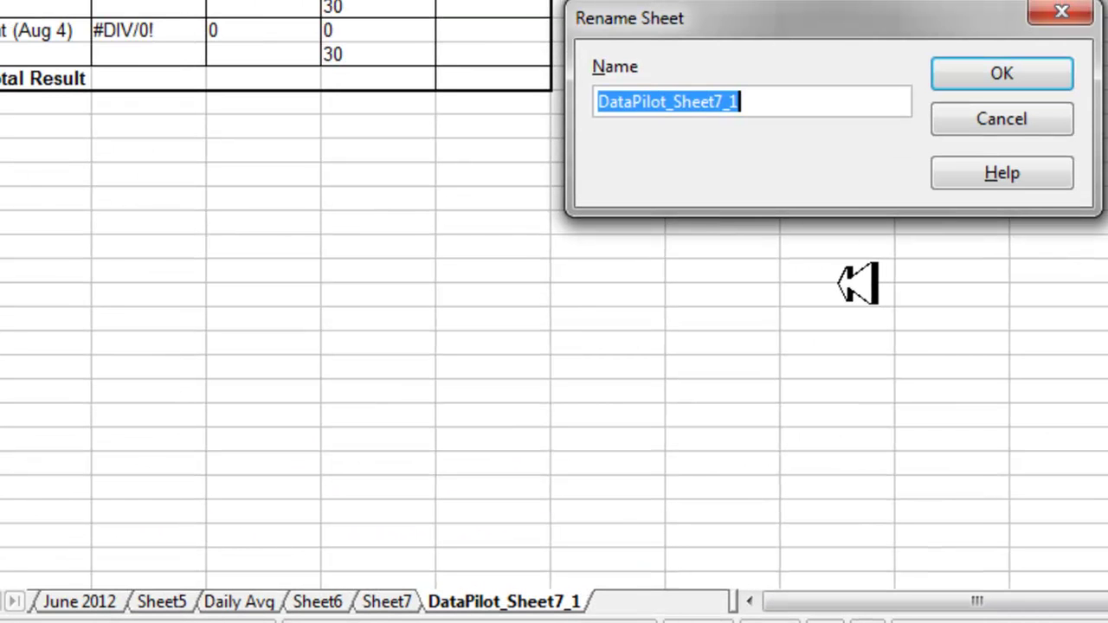
text(average)
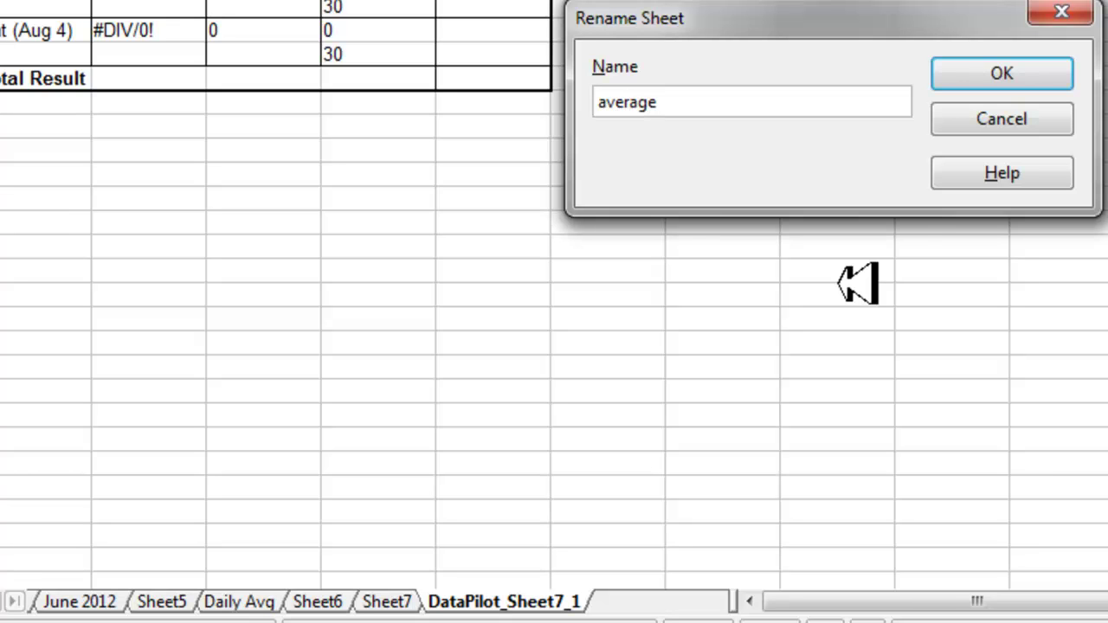
click(963, 76)
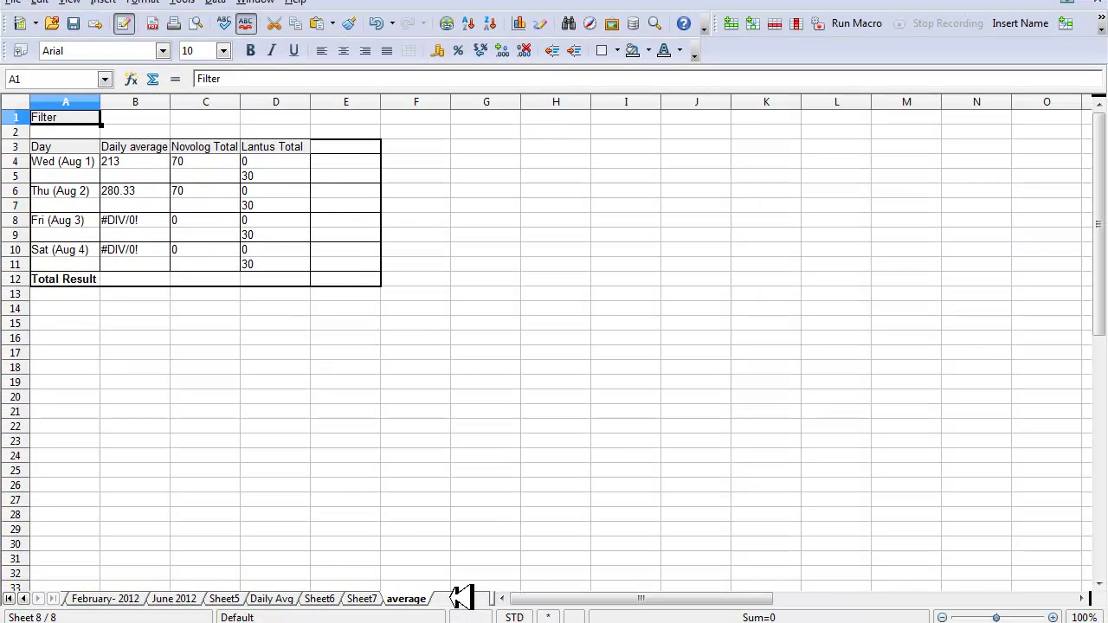
click(460, 597)
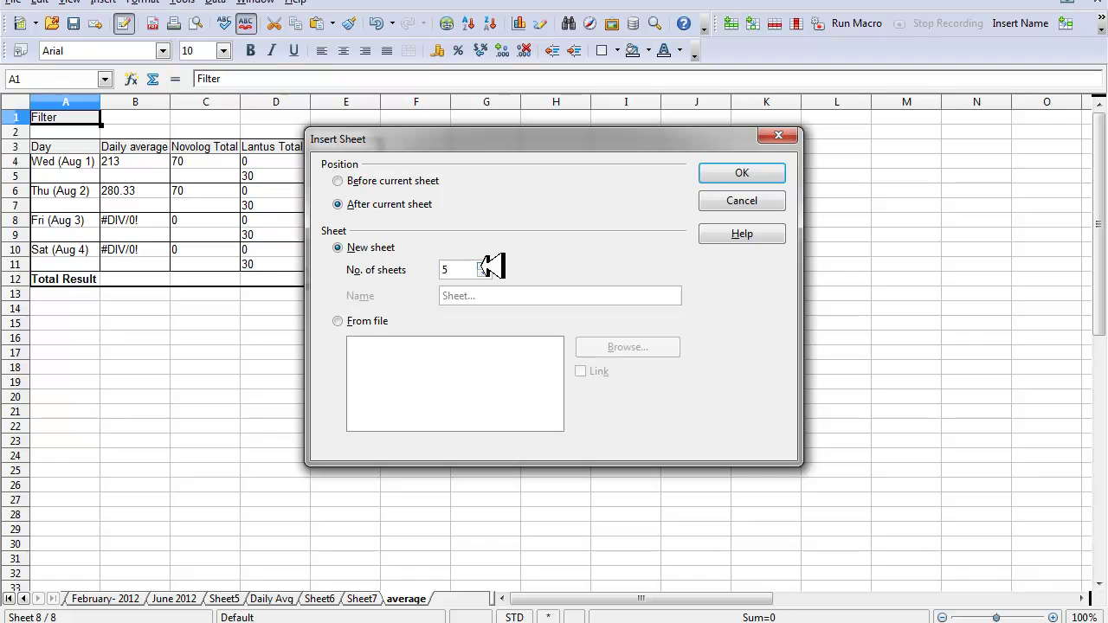
click(737, 173)
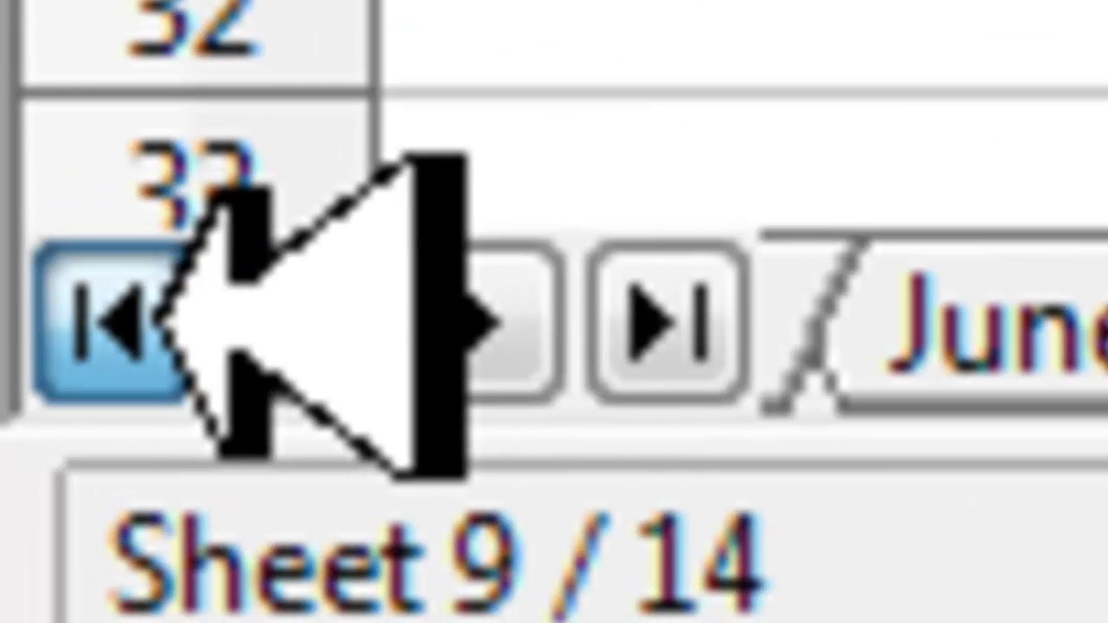
Browse back and forth through the workbook's sheets and the full range of sheet tabs, ending on Sheet7
click(160, 320)
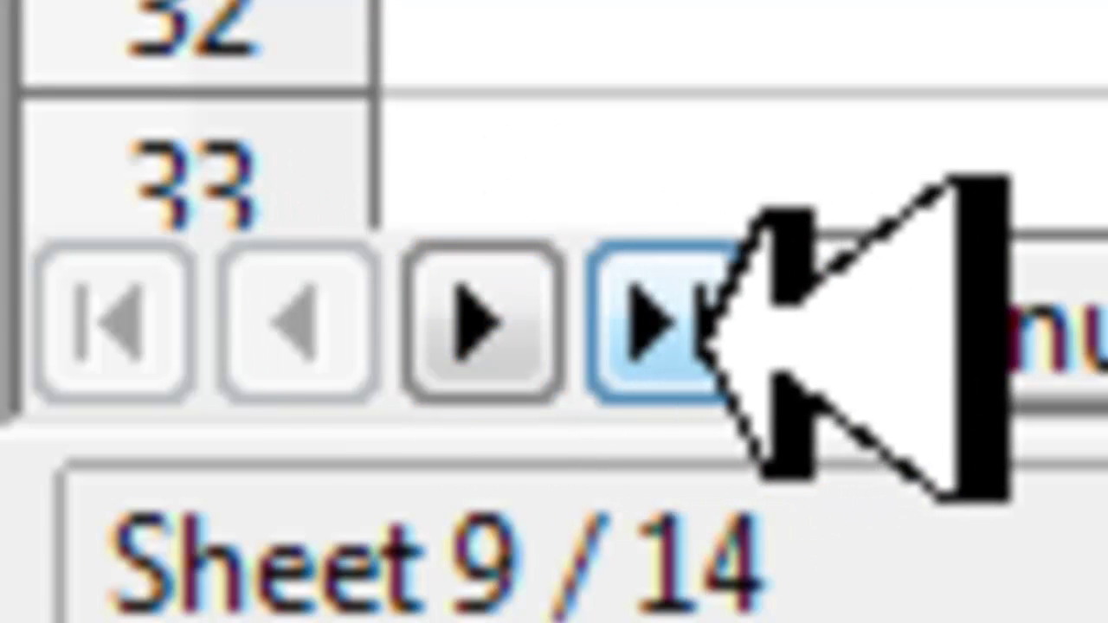
click(703, 337)
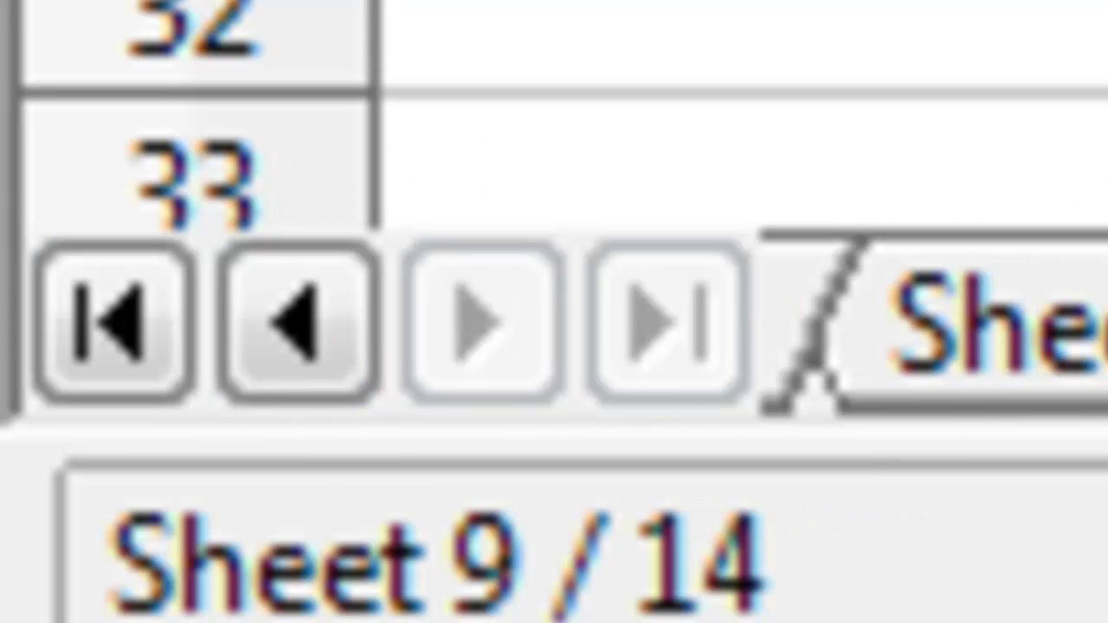
key(ctrl+Page_Down)
key(ctrl+Page_Down)
key(ctrl+Page_Down)
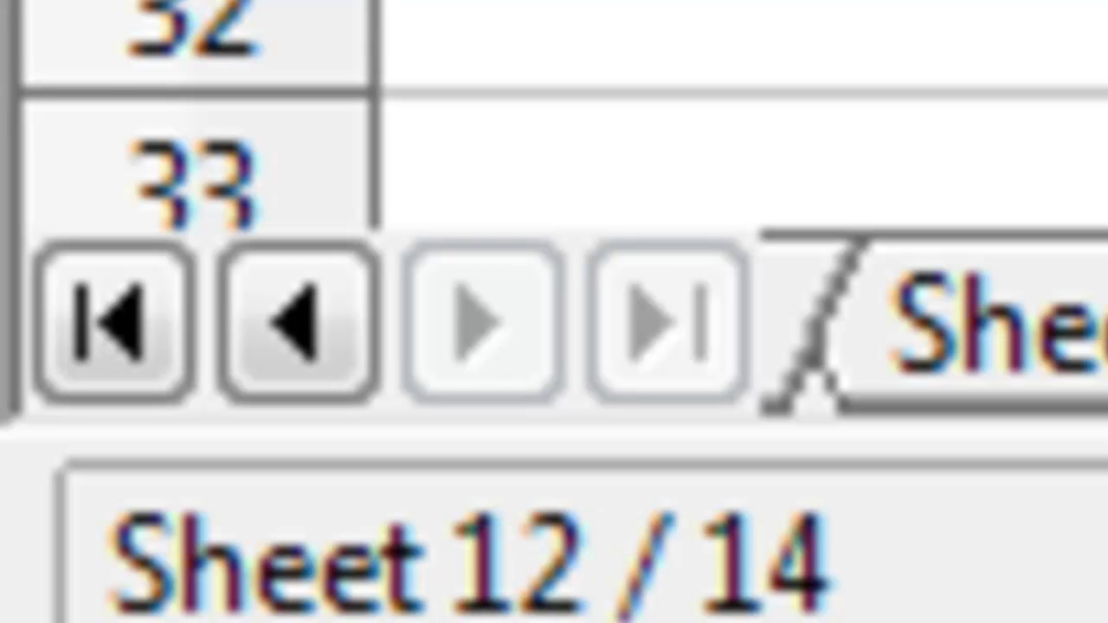
key(ctrl+Page_Up)
key(ctrl+Page_Up)
key(ctrl+Page_Up)
key(ctrl+Page_Up)
key(ctrl+Page_Up)
click(112, 311)
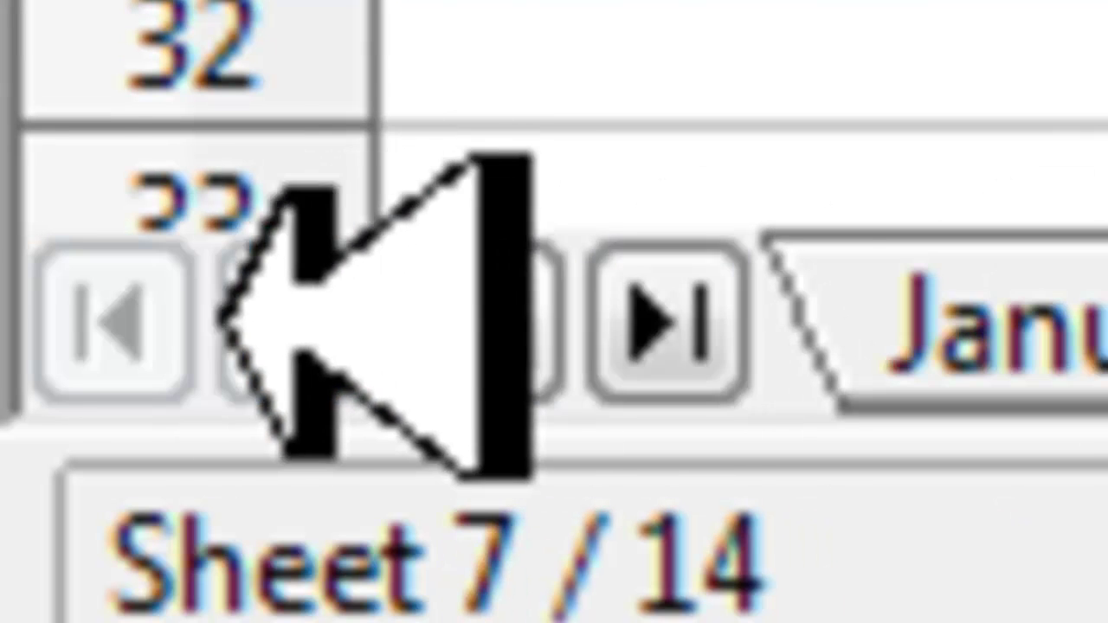
click(432, 313)
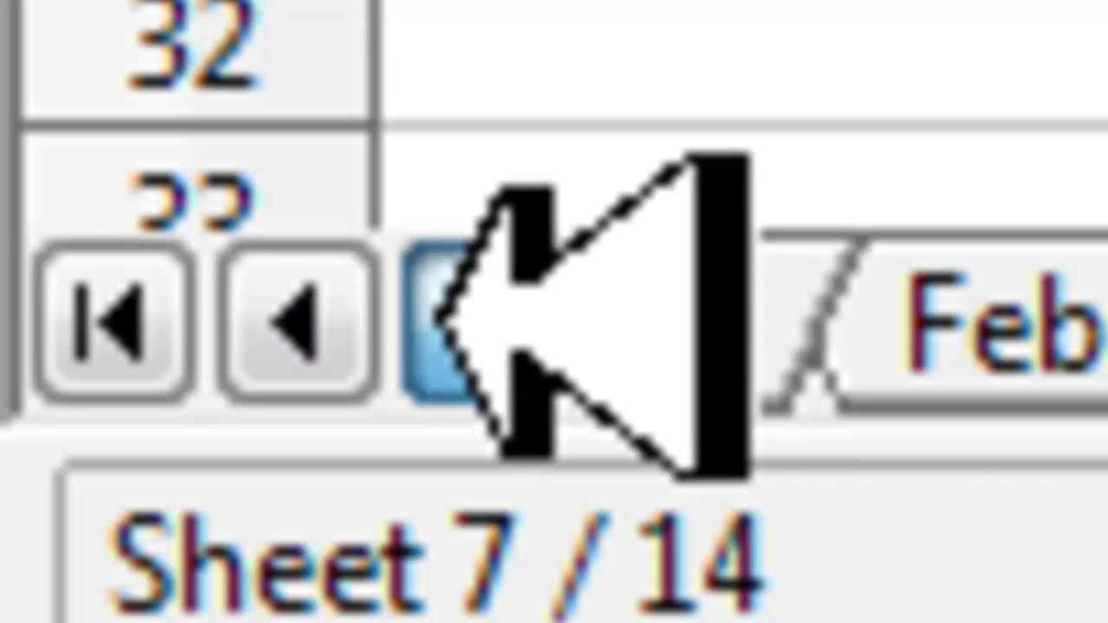
click(699, 321)
key(ctrl+Page_Up)
key(ctrl+Page_Up)
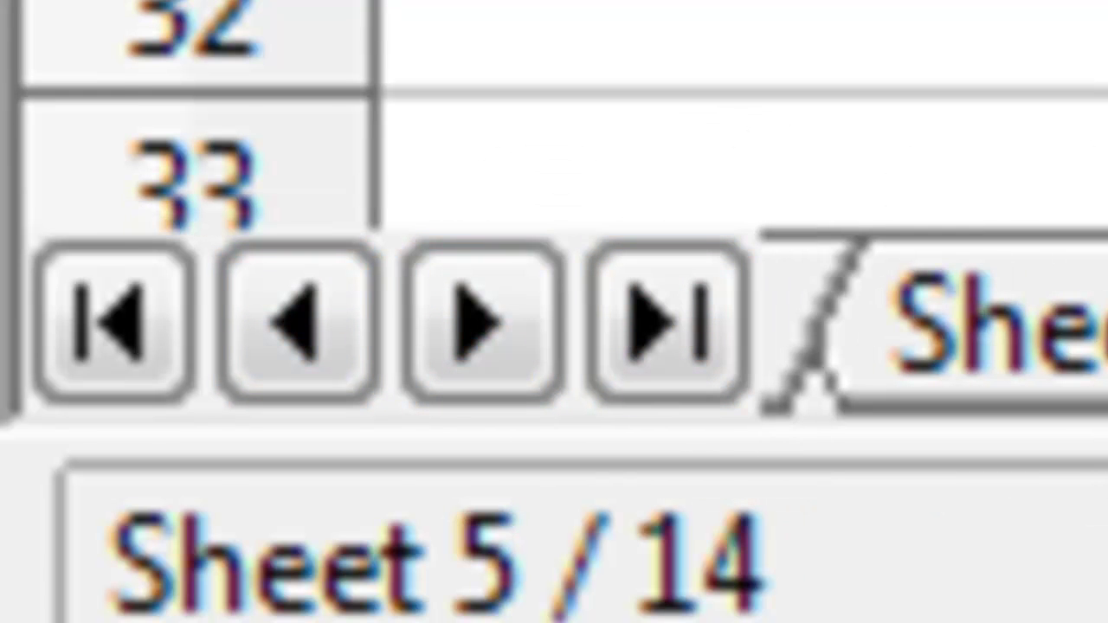
key(ctrl+Page_Down)
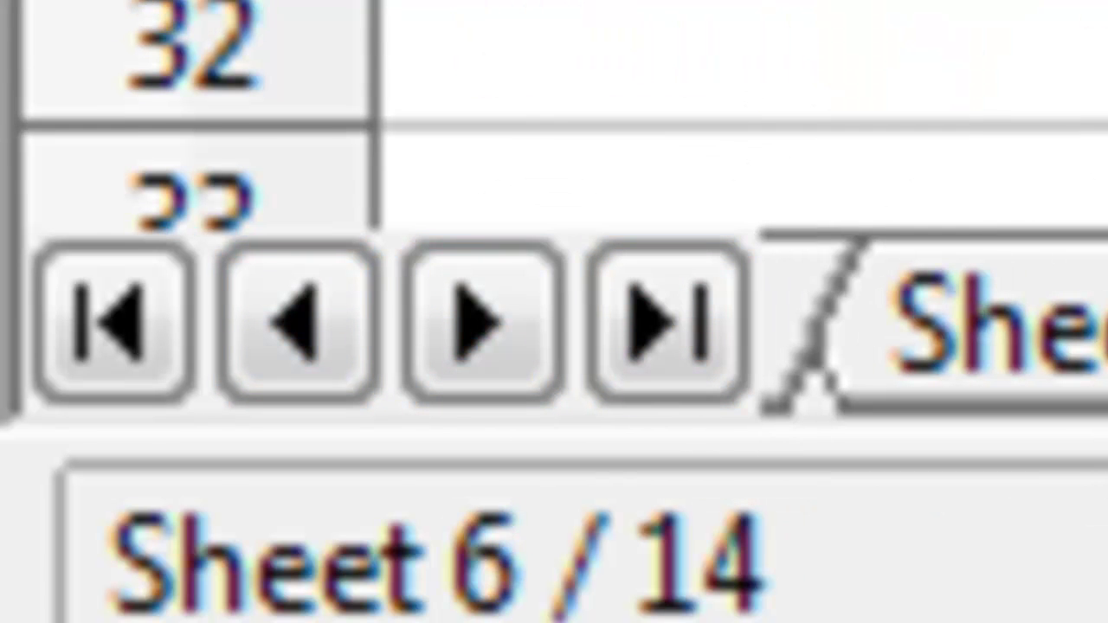
key(ctrl+Page_Down)
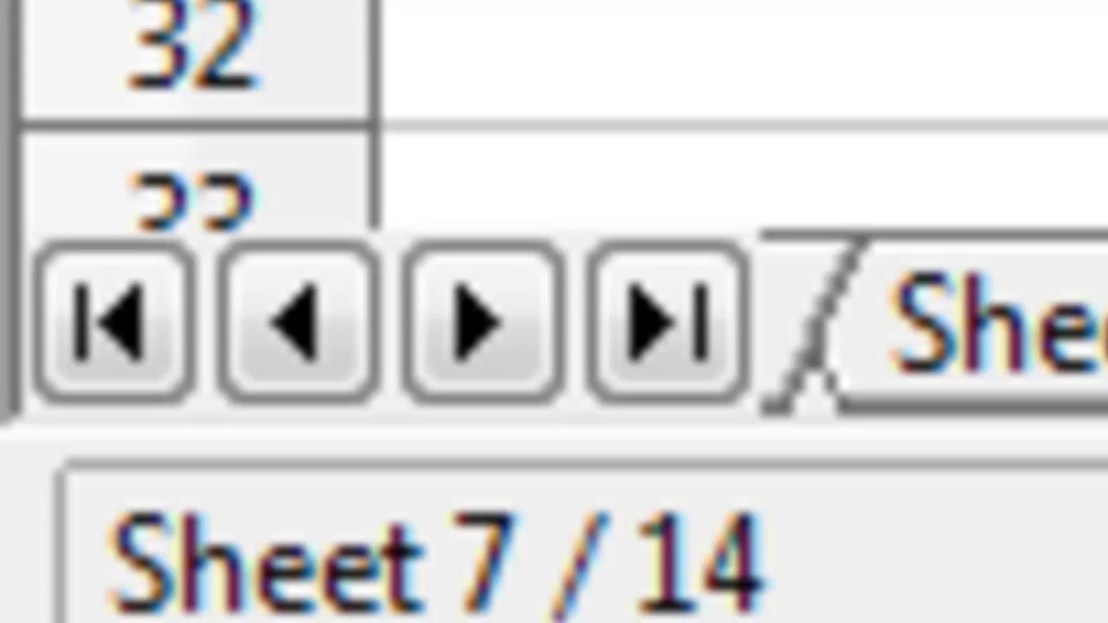